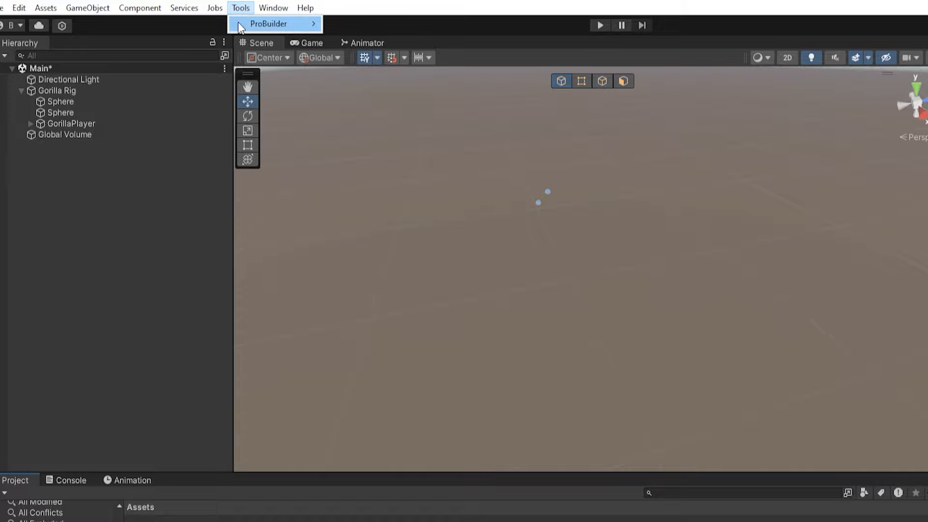
# Step: Open the ProBuilder window and place it over the empty Inspector area
pyautogui.moveTo(238, 22)
pyautogui.click(340, 25)
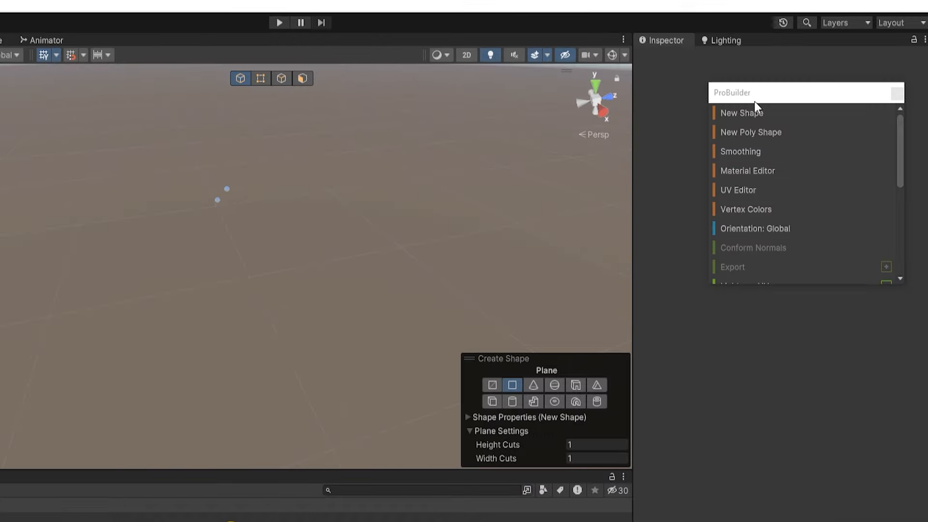
pyautogui.moveTo(755, 101); pyautogui.dragTo(705, 94)
pyautogui.click(769, 37)
pyautogui.click(276, 81)
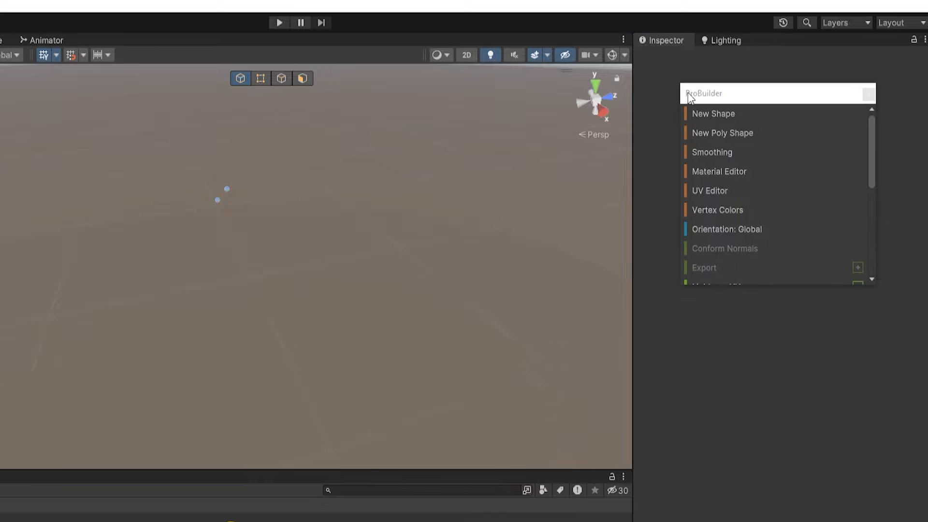
# Step: Draw a new ProBuilder plane on the ground beside the rig's spheres, about 8.87 units long along X
pyautogui.click(695, 114)
pyautogui.click(512, 386)
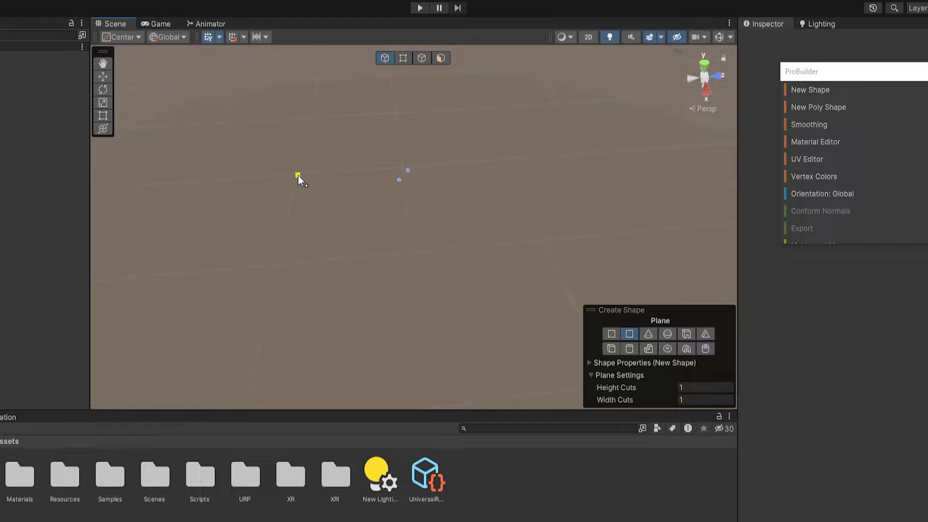
pyautogui.moveTo(298, 175); pyautogui.dragTo(428, 303)
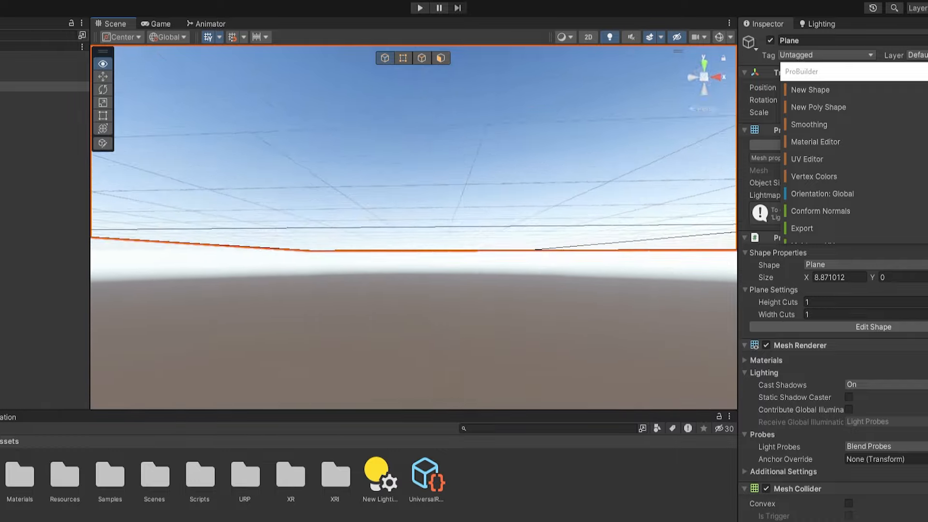
pyautogui.moveTo(427, 303); pyautogui.dragTo(703, 190, button='right')
pyautogui.click(704, 191)
pyautogui.moveTo(531, 281); pyautogui.dragTo(451, 262, button='right')
pyautogui.click(451, 262)
# Step: Place the ProBuilder tool list over the Inspector and move the Gorilla Rig inward onto the plane
pyautogui.moveTo(800, 76); pyautogui.dragTo(884, 31)
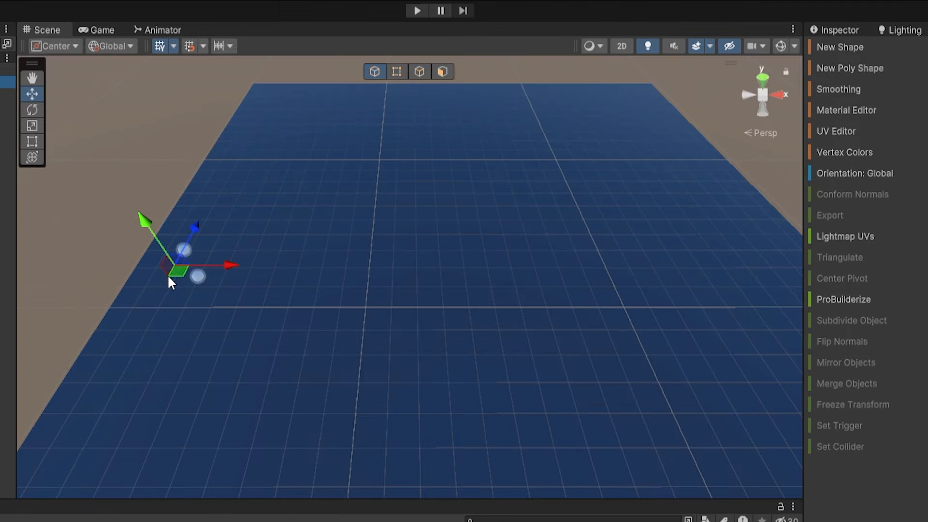
pyautogui.moveTo(168, 276); pyautogui.dragTo(471, 116)
# Step: Select all of the plane's faces in face selection mode and subdivide them into a four-by-four grid
pyautogui.click(442, 71)
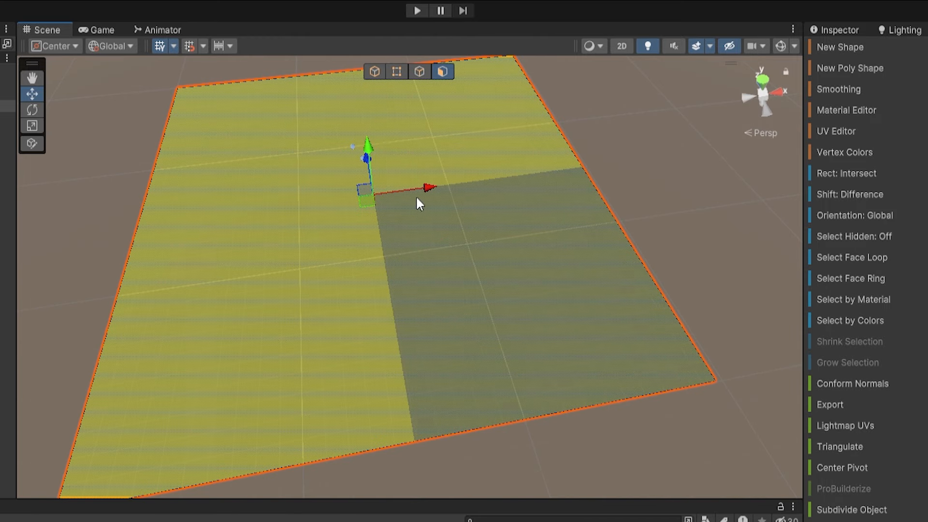
pyautogui.keyDown('alt'); pyautogui.moveTo(475, 259); pyautogui.dragTo(477, 244); pyautogui.keyUp('alt')
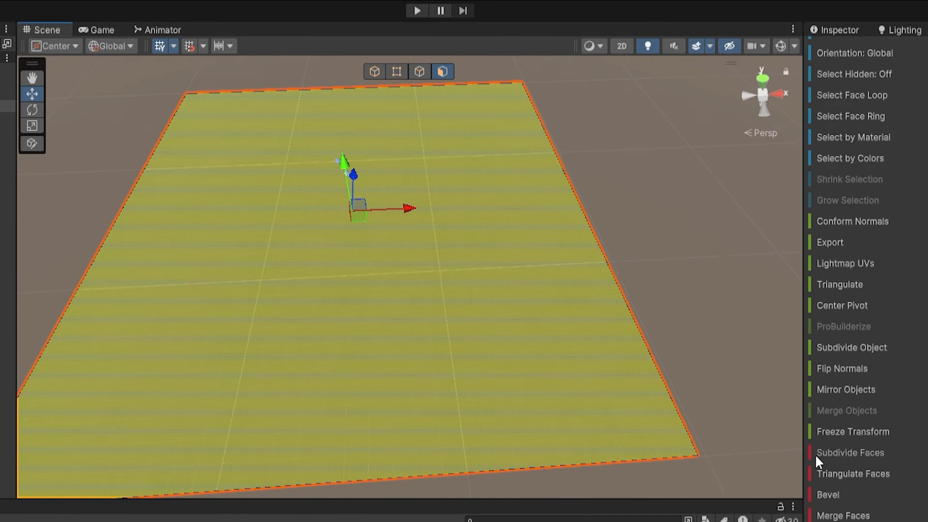
pyautogui.click(815, 452)
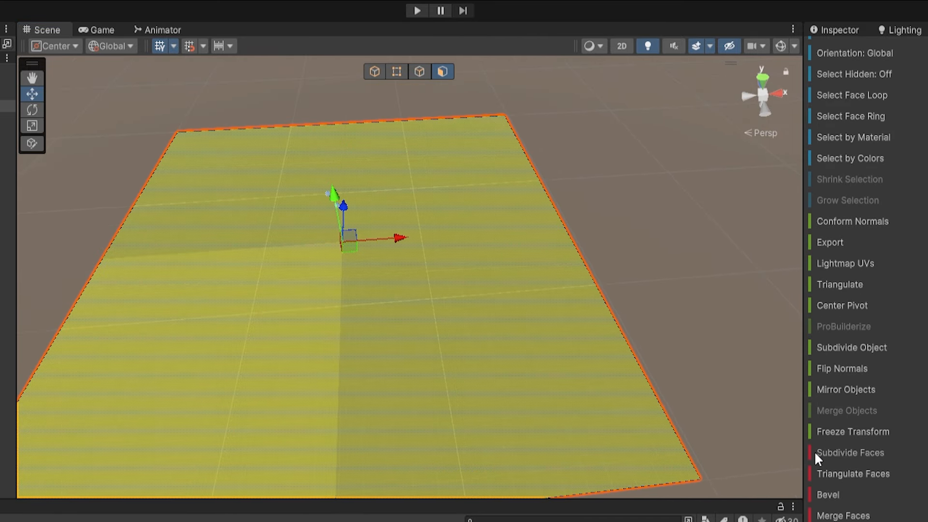
pyautogui.click(816, 452)
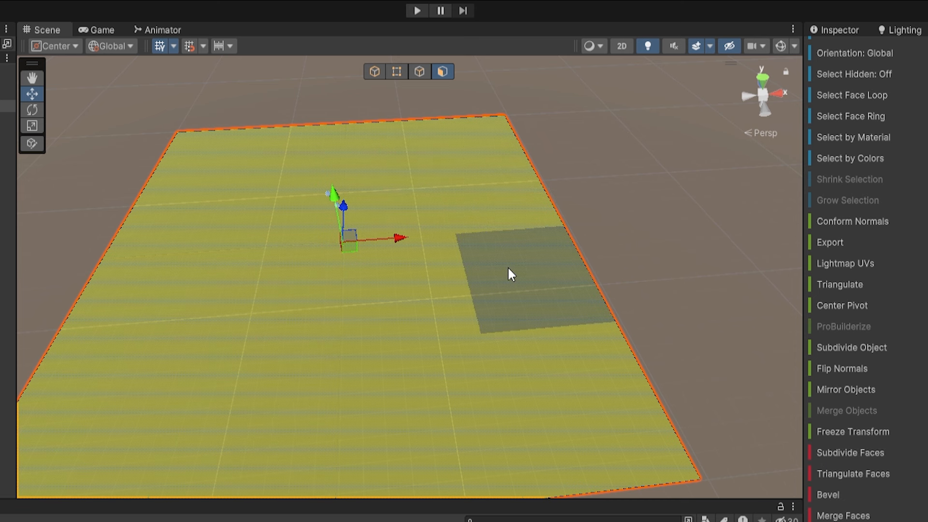
# Step: Check individual faces, then reselect all of the plane's faces and subdivide them into an eight-by-eight grid
pyautogui.click(286, 174)
pyautogui.click(218, 156)
pyautogui.click(202, 236)
pyautogui.click(251, 226)
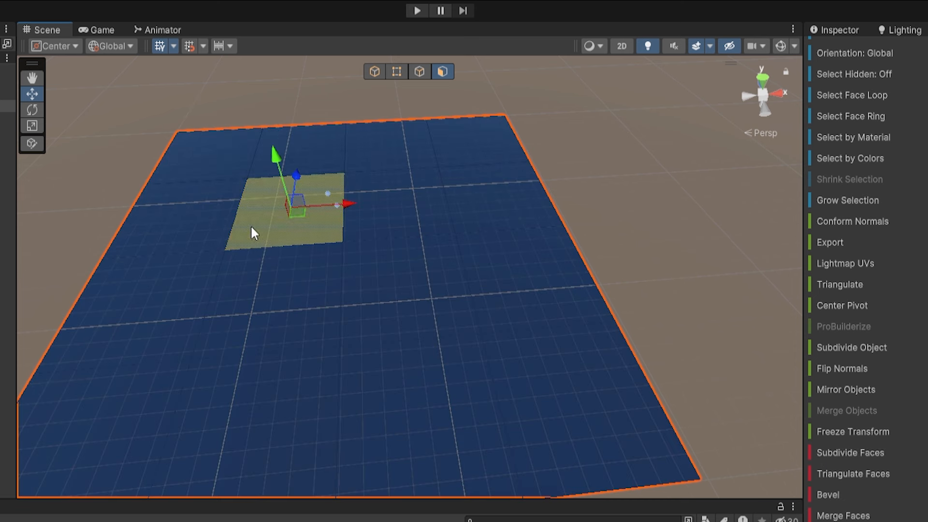
pyautogui.doubleClick(249, 159)
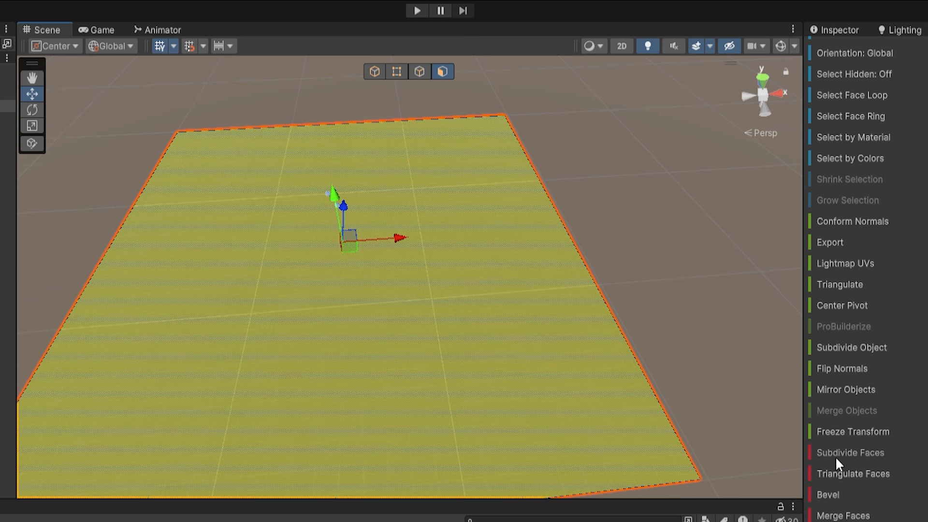
pyautogui.click(820, 456)
pyautogui.click(510, 269)
pyautogui.moveTo(509, 269); pyautogui.dragTo(403, 227, button='right')
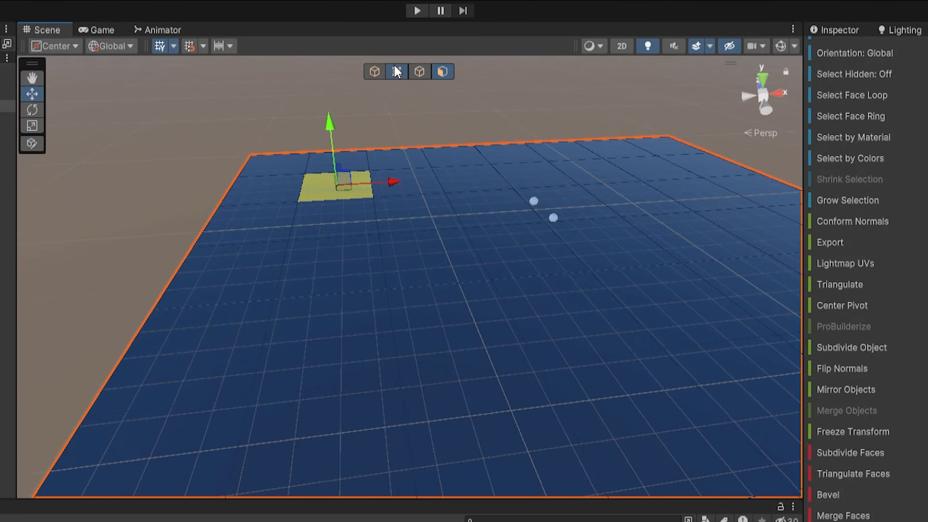
# Step: Switch to edge selection and select all the outer boundary edges around the plane
pyautogui.click(395, 69)
pyautogui.click(420, 71)
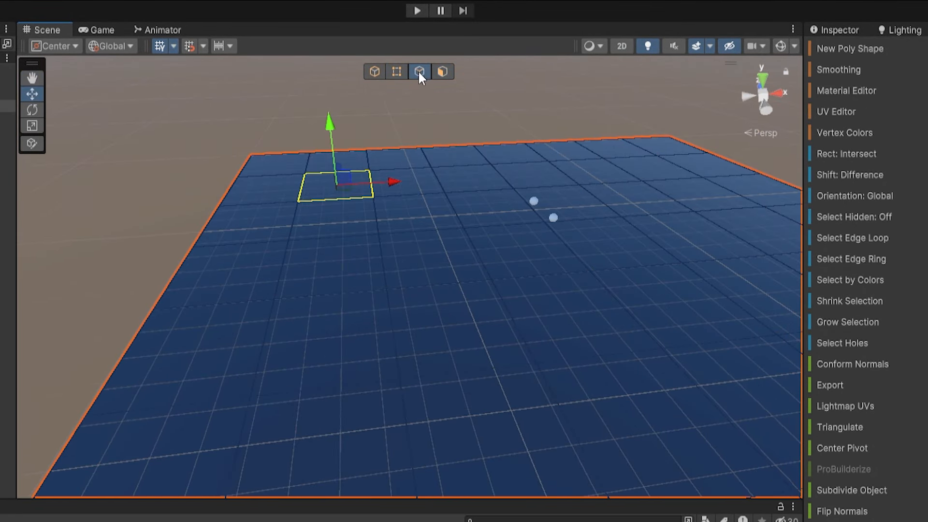
pyautogui.moveTo(537, 159); pyautogui.dragTo(346, 198, button='right')
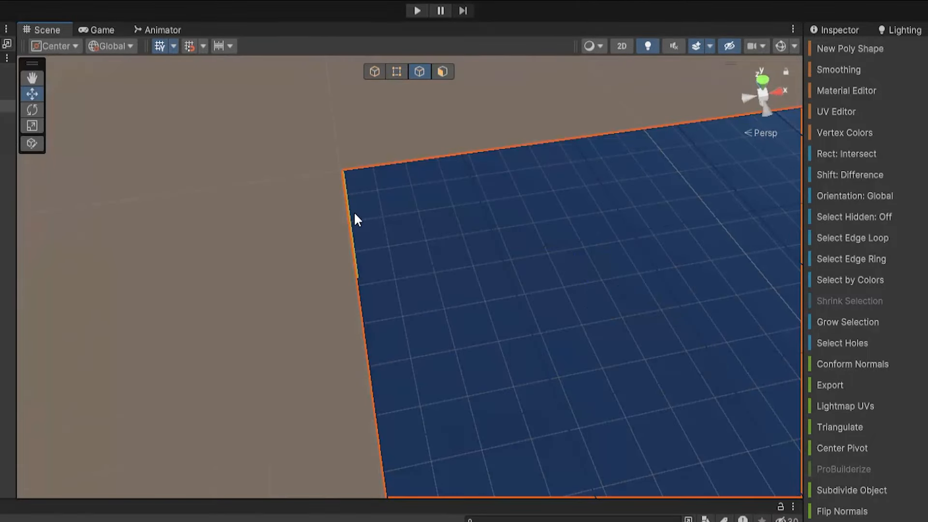
pyautogui.click(352, 211)
pyautogui.moveTo(532, 219); pyautogui.dragTo(405, 269, button='right')
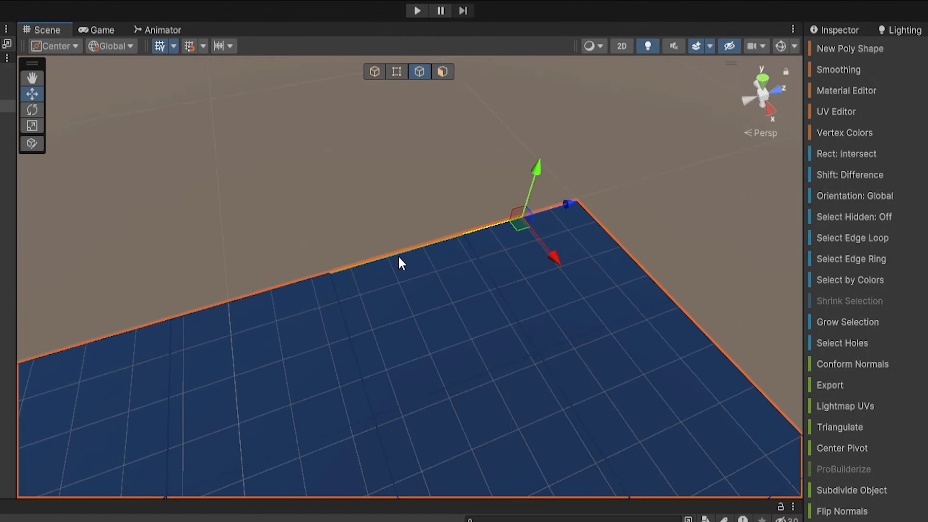
pyautogui.click(399, 259)
pyautogui.keyDown('shift'); pyautogui.click(232, 301); pyautogui.keyUp('shift')
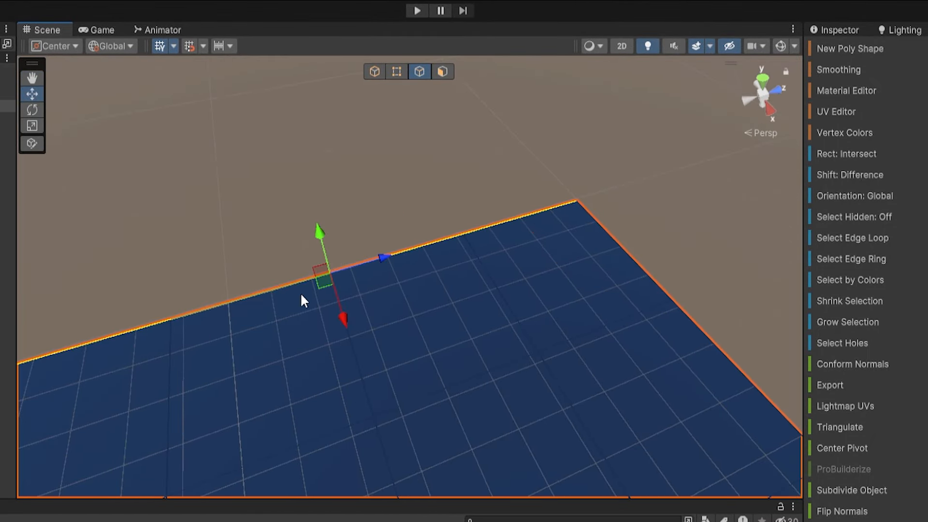
pyautogui.moveTo(304, 300); pyautogui.dragTo(309, 263, button='right')
pyautogui.moveTo(474, 232); pyautogui.dragTo(58, 145, button='right')
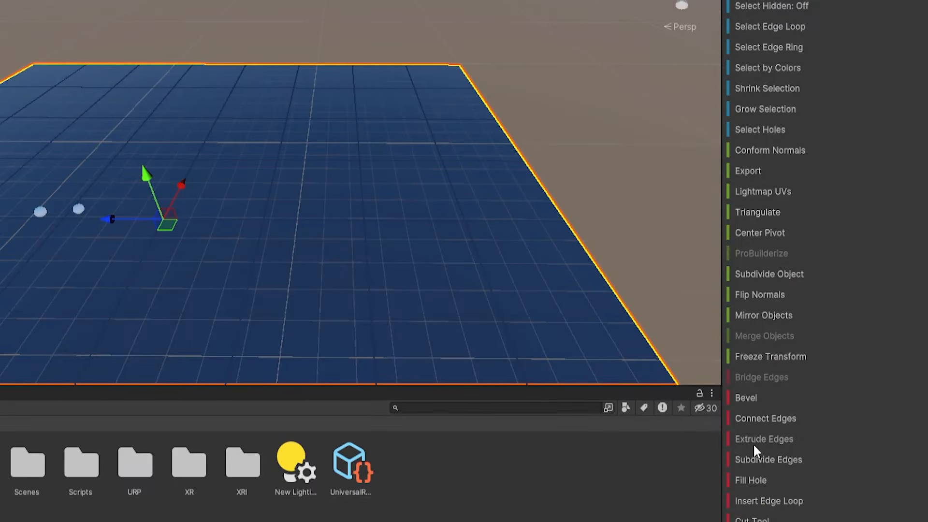
pyautogui.click(746, 441)
pyautogui.moveTo(291, 145); pyautogui.dragTo(361, 83, button='right')
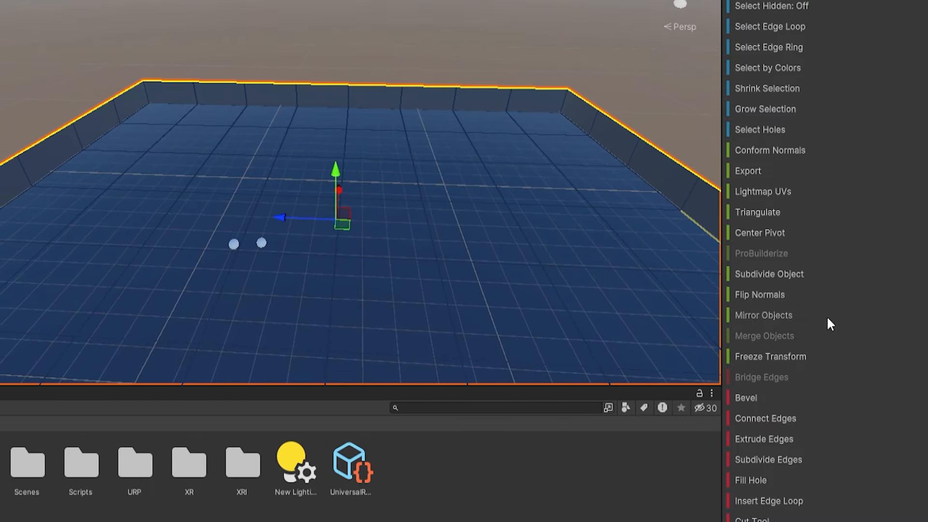
pyautogui.hotkey('ctrl', 'z')
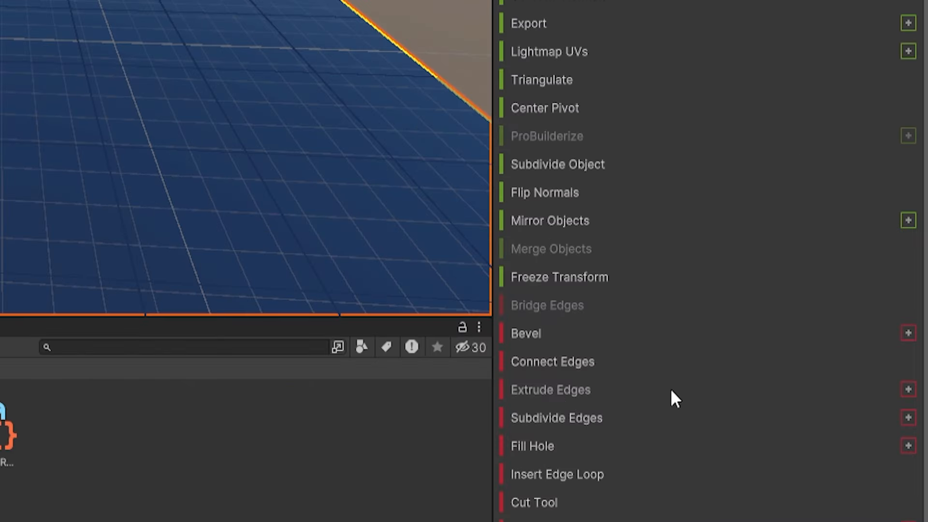
# Step: Set the Extrude Edges distance to 0
pyautogui.click(908, 390)
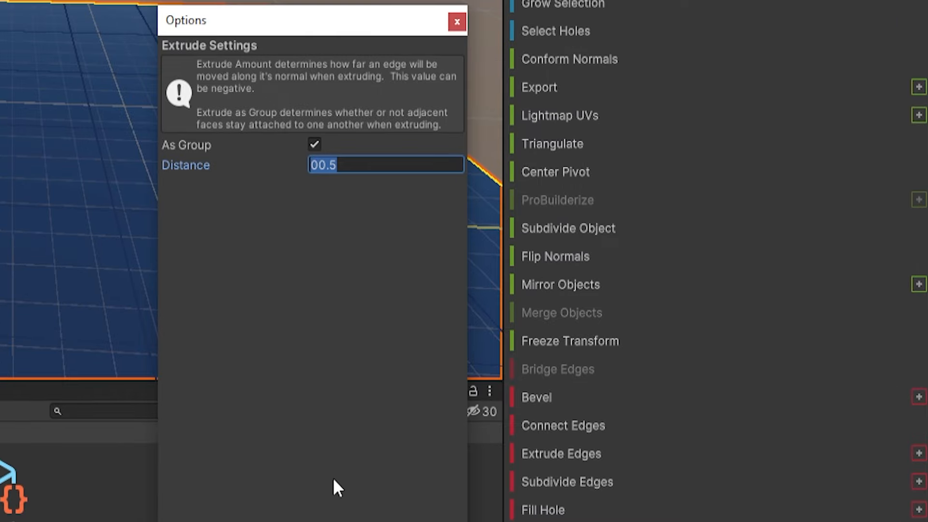
pyautogui.write('0')
pyautogui.click(459, 23)
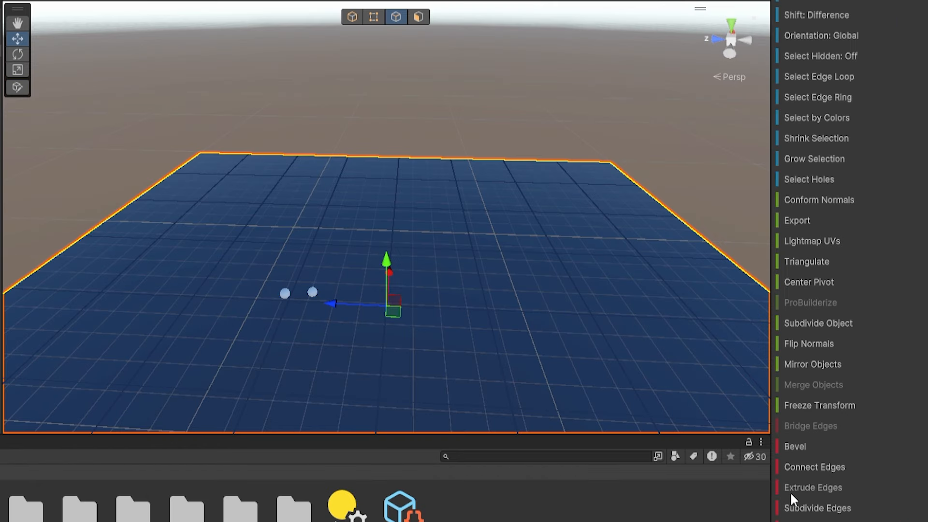
# Step: Extrude the plane's boundary edges and raise them vertically to form the first wall tier around the floor
pyautogui.click(790, 489)
pyautogui.moveTo(389, 265); pyautogui.dragTo(401, 109)
pyautogui.moveTo(517, 179); pyautogui.dragTo(561, 145, button='right')
pyautogui.moveTo(487, 189); pyautogui.dragTo(497, 206)
pyautogui.moveTo(503, 208); pyautogui.dragTo(526, 220, button='right')
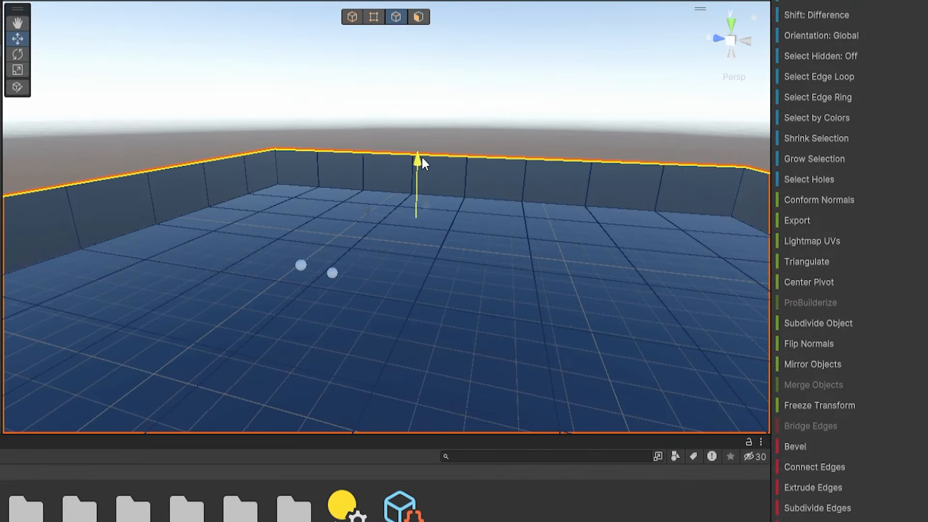
pyautogui.moveTo(422, 158); pyautogui.dragTo(422, 151)
pyautogui.moveTo(422, 152)
pyautogui.mouseDown(button='right')
pyautogui.moveTo(446, 232)
pyautogui.moveTo(449, 158)
pyautogui.moveTo(425, 145)
pyautogui.mouseUp(button='right')
pyautogui.press('w')
pyautogui.press('s')
pyautogui.moveTo(491, 101); pyautogui.dragTo(493, 114)
pyautogui.moveTo(493, 115); pyautogui.dragTo(503, 184, button='right')
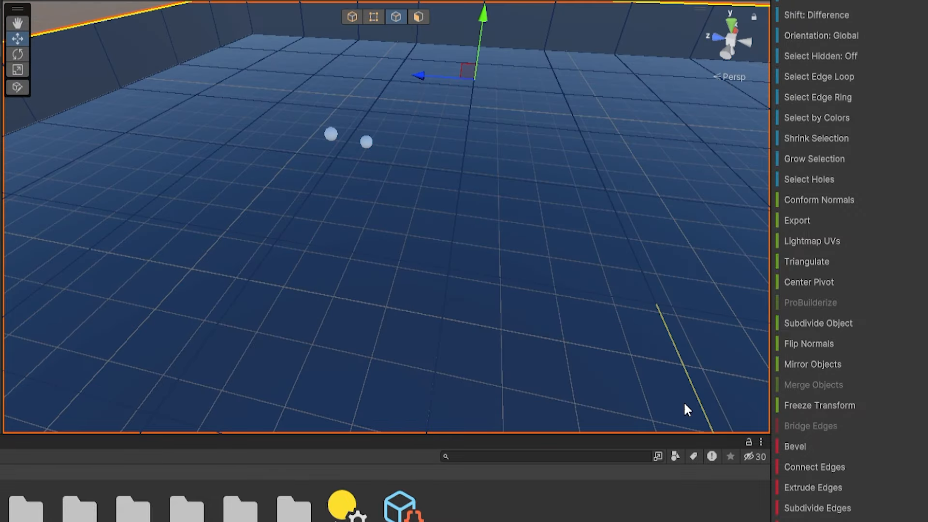
pyautogui.press('s')
pyautogui.moveTo(386, 208); pyautogui.dragTo(360, 151, button='right')
pyautogui.press('d')
pyautogui.moveTo(361, 151); pyautogui.dragTo(361, 19)
pyautogui.moveTo(470, 198); pyautogui.dragTo(381, 151, button='right')
pyautogui.press('w')
pyautogui.press('s')
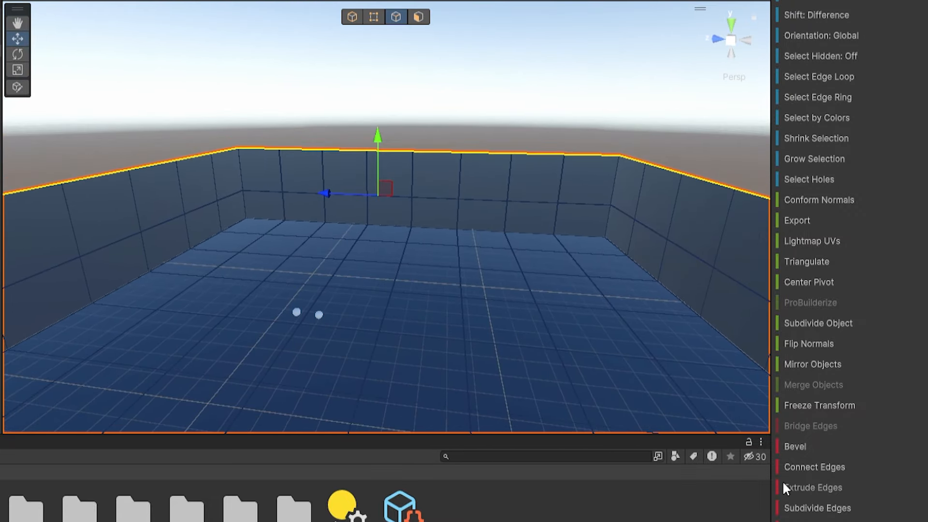
pyautogui.moveTo(379, 141); pyautogui.dragTo(378, 11)
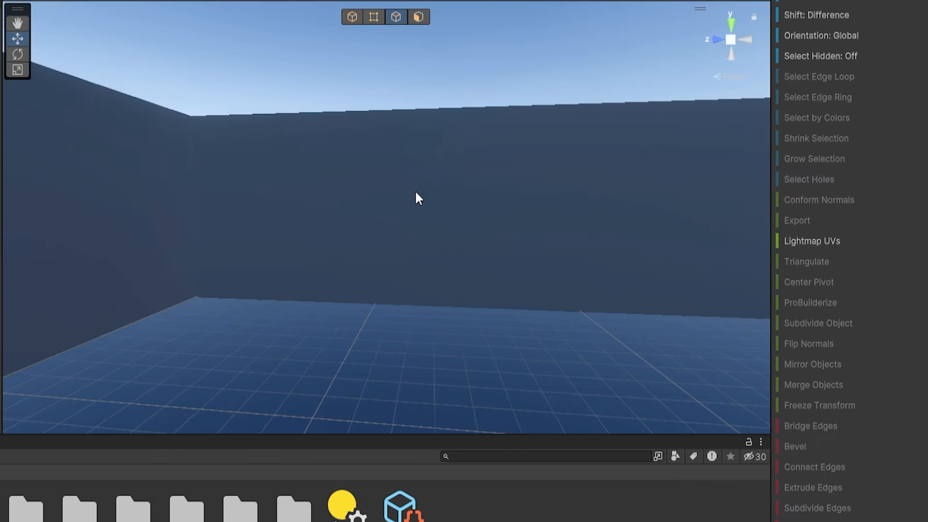
pyautogui.click(416, 183)
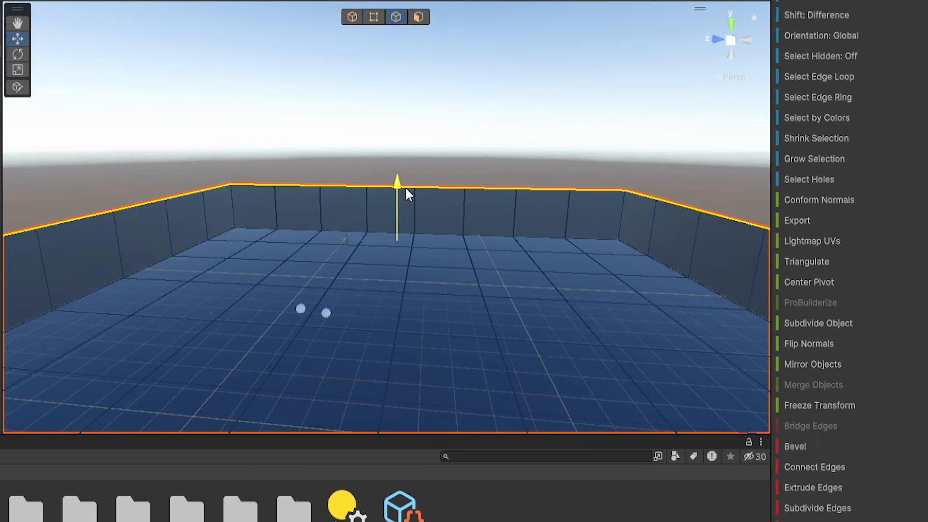
# Step: Extrude the walls' top edges upward twice more to add a second and third wall tier
pyautogui.keyDown('shift'); pyautogui.moveTo(397, 170); pyautogui.dragTo(392, 25); pyautogui.keyUp('shift')
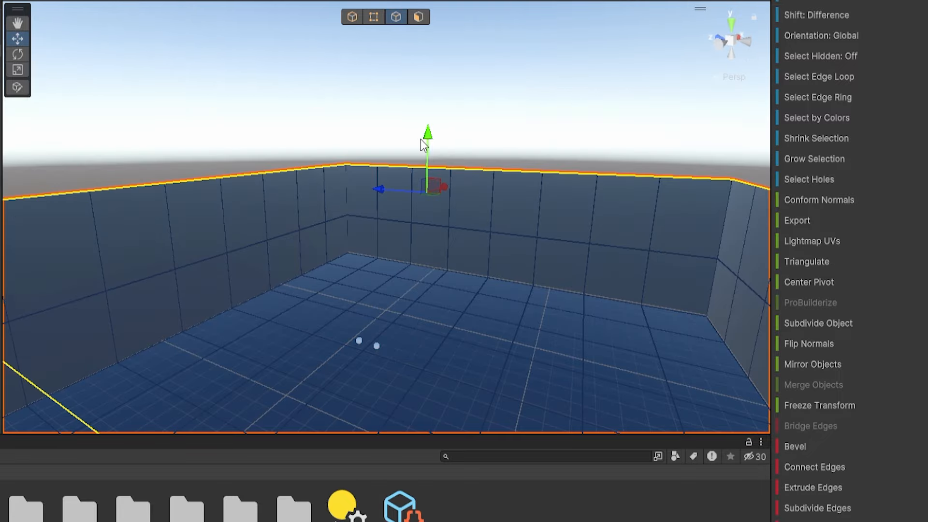
pyautogui.keyDown('shift'); pyautogui.moveTo(422, 139); pyautogui.dragTo(436, 16); pyautogui.keyUp('shift')
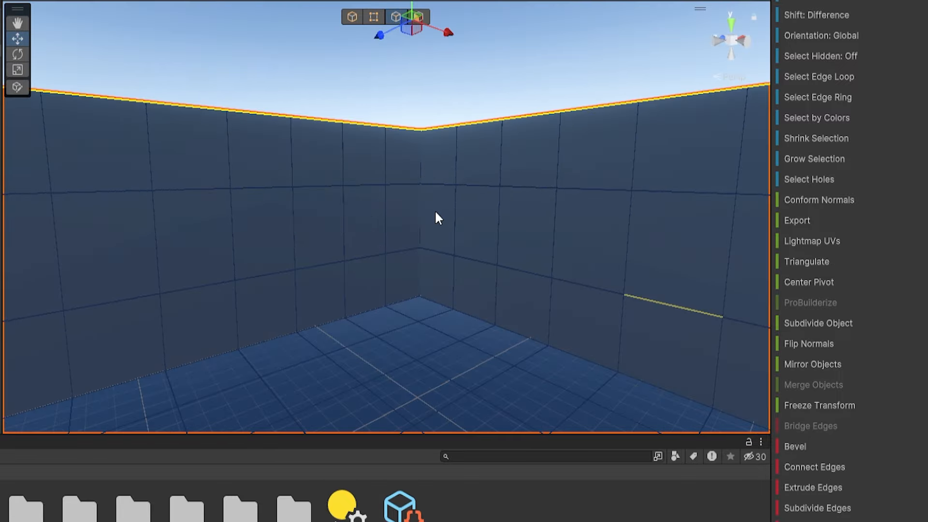
pyautogui.moveTo(457, 193); pyautogui.dragTo(484, 179, button='right')
# Step: Extrude the pit's top rim edges and scale them outward into a wide ledge surrounding the pit
pyautogui.keyDown('alt'); pyautogui.moveTo(517, 119); pyautogui.dragTo(587, 258); pyautogui.keyUp('alt')
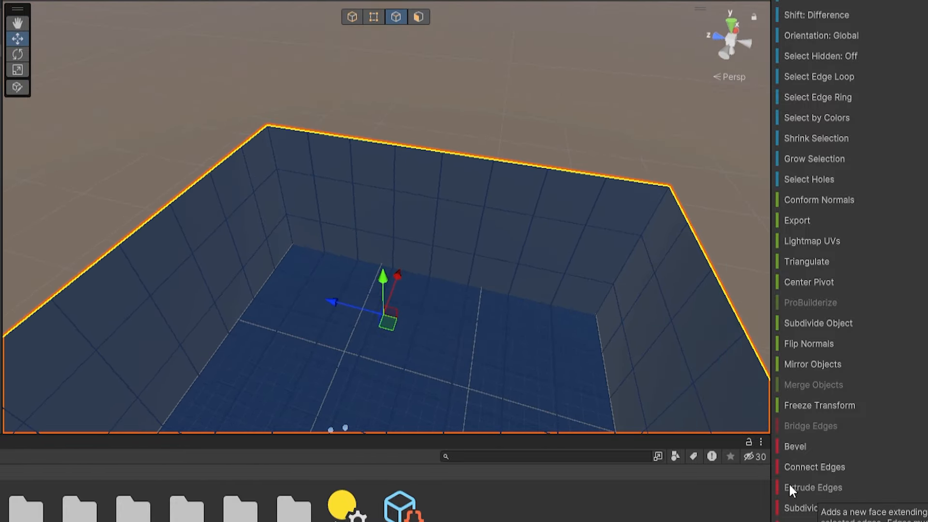
pyautogui.keyDown('alt'); pyautogui.moveTo(476, 293); pyautogui.dragTo(456, 294); pyautogui.keyUp('alt')
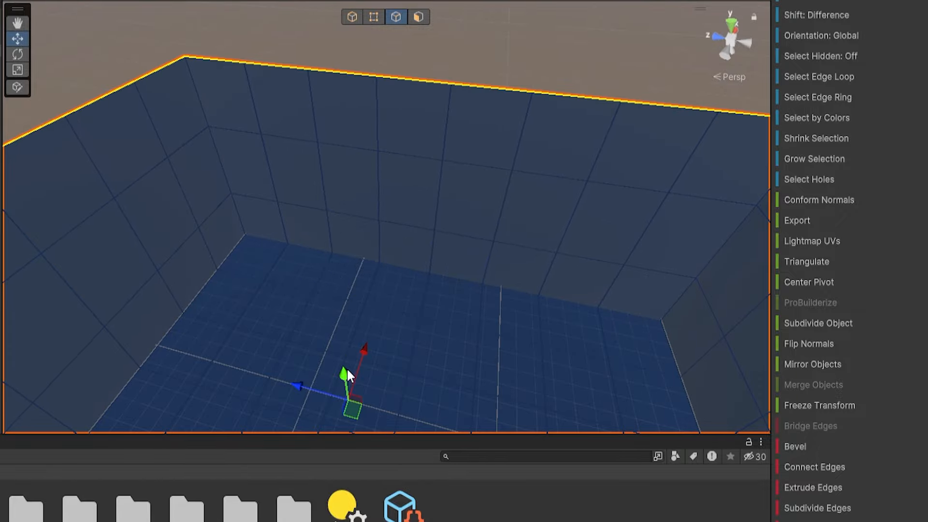
pyautogui.keyDown('shift'); pyautogui.moveTo(347, 368); pyautogui.dragTo(342, 330); pyautogui.keyUp('shift')
pyautogui.click(24, 74)
pyautogui.keyDown('alt'); pyautogui.moveTo(302, 146); pyautogui.dragTo(367, 193); pyautogui.keyUp('alt')
pyautogui.moveTo(429, 295); pyautogui.dragTo(401, 309)
pyautogui.keyDown('alt'); pyautogui.moveTo(402, 300); pyautogui.dragTo(332, 36); pyautogui.keyUp('alt')
pyautogui.press('w')
pyautogui.press('r')
pyautogui.moveTo(323, 87); pyautogui.dragTo(553, 257)
pyautogui.click(19, 71)
pyautogui.moveTo(336, 206); pyautogui.dragTo(450, 179)
pyautogui.keyDown('alt'); pyautogui.moveTo(449, 180); pyautogui.dragTo(455, 138); pyautogui.keyUp('alt')
pyautogui.moveTo(317, 163)
pyautogui.mouseDown()
pyautogui.moveTo(291, 166)
pyautogui.moveTo(299, 163)
pyautogui.mouseUp()
pyautogui.press('w')
# Step: Extrude the ledge's outer edges upward in repeated tiers to raise three tiers of outer wall
pyautogui.keyDown('shift'); pyautogui.moveTo(389, 184); pyautogui.dragTo(396, 130); pyautogui.keyUp('shift')
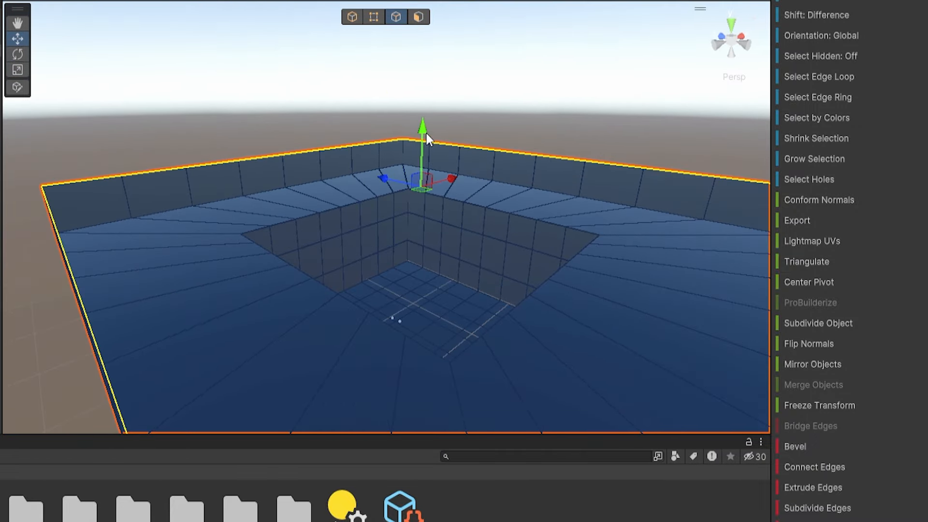
pyautogui.keyDown('shift'); pyautogui.moveTo(427, 139); pyautogui.dragTo(418, 71); pyautogui.keyUp('shift')
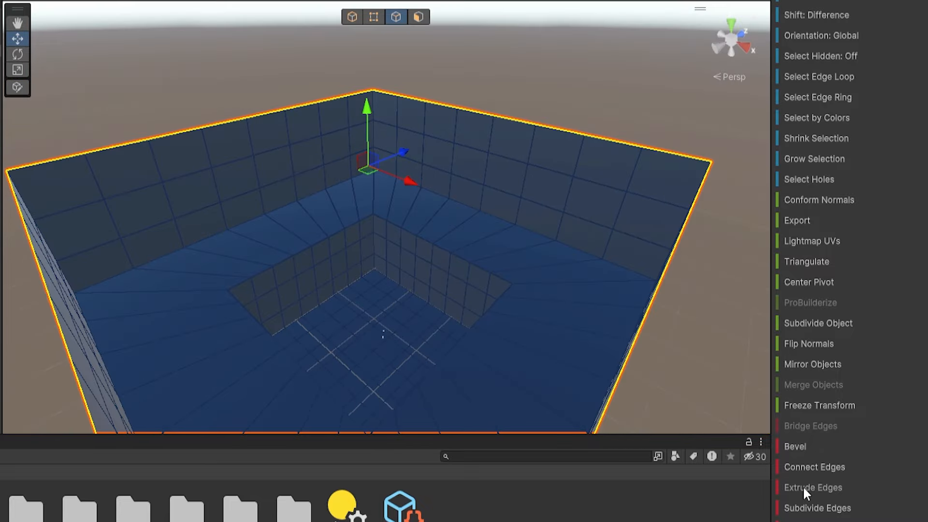
# Step: Extrude the outer walls' top edges upward and scale them inward to form an inward-sloping upper tier
pyautogui.keyDown('shift'); pyautogui.moveTo(367, 106); pyautogui.dragTo(373, 34); pyautogui.keyUp('shift')
pyautogui.press('r')
pyautogui.moveTo(367, 93); pyautogui.dragTo(335, 101)
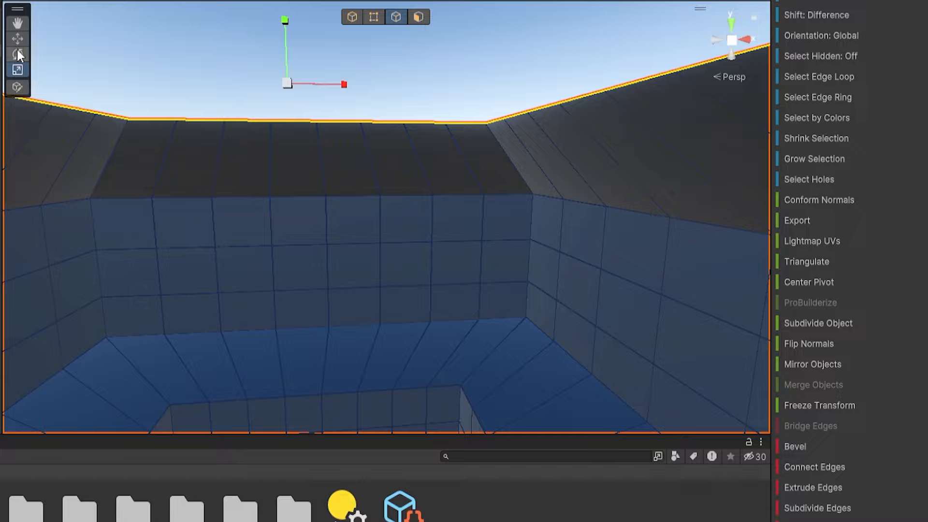
pyautogui.press('w')
pyautogui.moveTo(290, 91); pyautogui.dragTo(305, 109)
pyautogui.moveTo(306, 109); pyautogui.dragTo(415, 203, button='right')
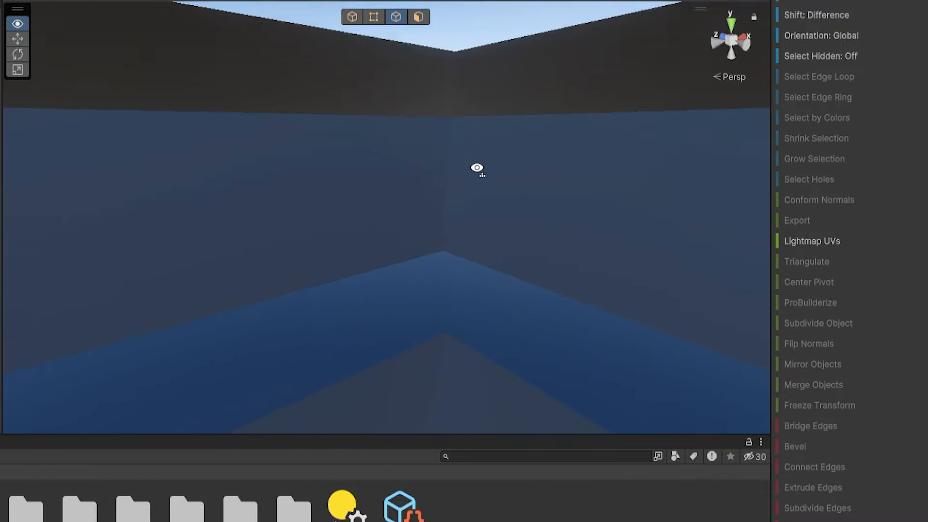
# Step: Select individual floor faces near the pit's corner and walls and raise them to start an uneven, bumpy floor
pyautogui.moveTo(477, 168); pyautogui.dragTo(764, 240, button='right')
pyautogui.moveTo(698, 257); pyautogui.dragTo(607, 124, button='right')
pyautogui.moveTo(426, 240); pyautogui.dragTo(559, 336, button='right')
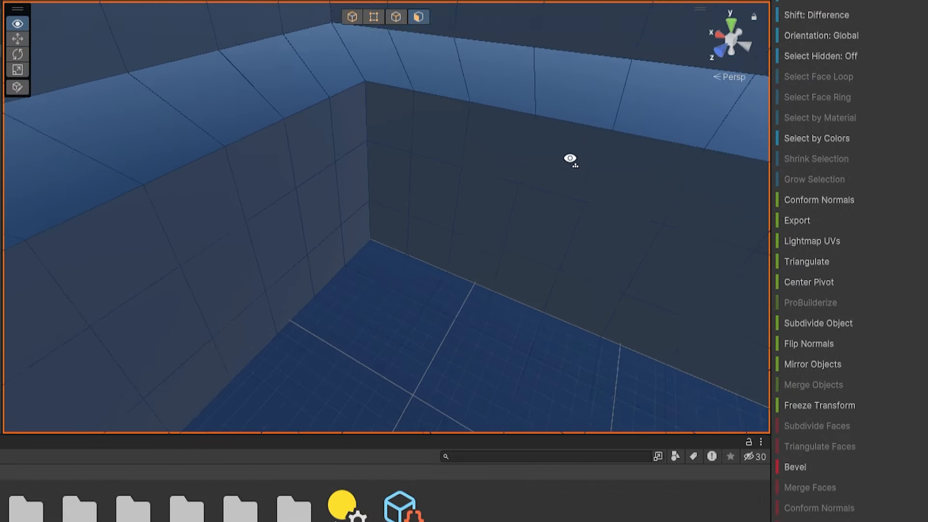
pyautogui.moveTo(570, 159); pyautogui.dragTo(584, 232, button='right')
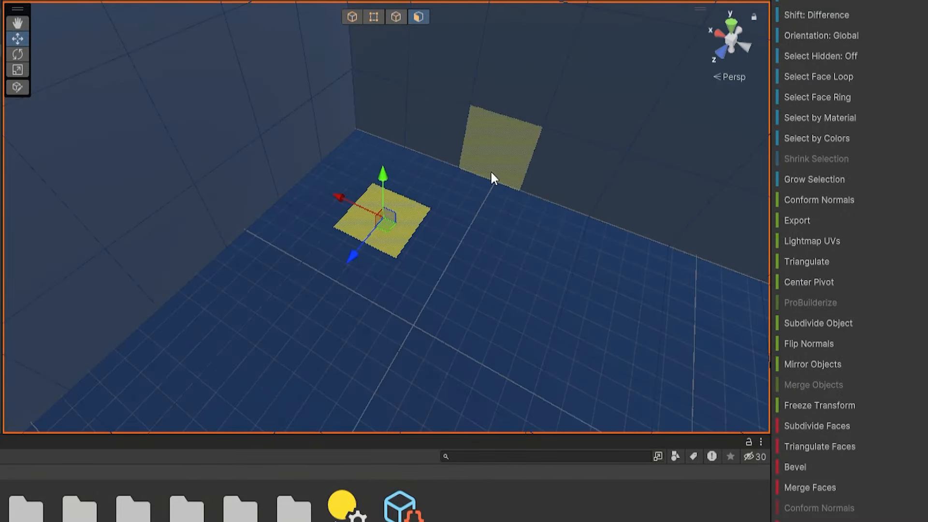
pyautogui.scroll(2, 504, 185)
pyautogui.moveTo(504, 184); pyautogui.dragTo(437, 205, button='right')
pyautogui.click(437, 207)
pyautogui.moveTo(412, 168); pyautogui.dragTo(414, 147)
pyautogui.moveTo(454, 157); pyautogui.dragTo(514, 158, button='right')
pyautogui.click(499, 102)
pyautogui.moveTo(496, 71); pyautogui.dragTo(513, 95)
# Step: Shift more floor faces across the middle and along the far wall up or down to spread uneven terrain
pyautogui.moveTo(493, 83); pyautogui.dragTo(563, 163, button='right')
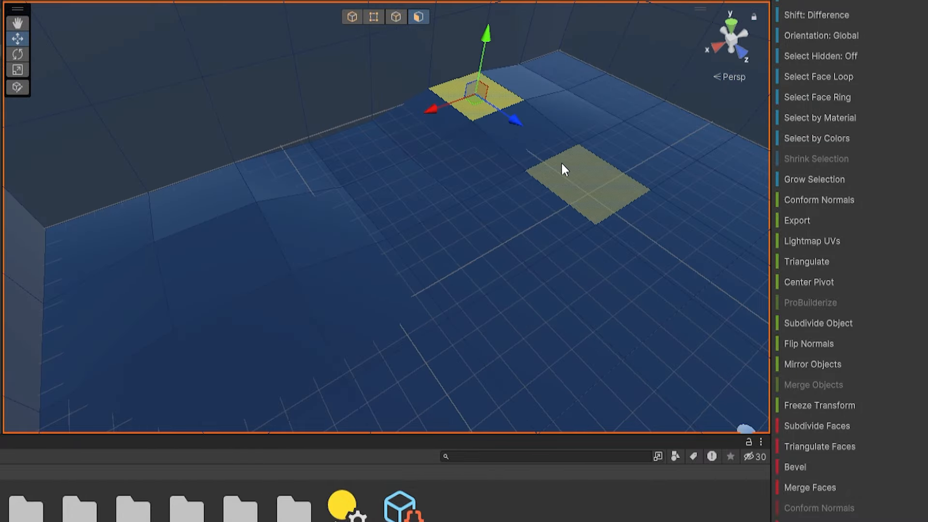
pyautogui.click(562, 164)
pyautogui.moveTo(587, 191); pyautogui.dragTo(556, 196)
pyautogui.moveTo(569, 150); pyautogui.dragTo(569, 155)
pyautogui.moveTo(569, 154); pyautogui.dragTo(677, 164, button='right')
pyautogui.click(303, 95)
pyautogui.moveTo(282, 102); pyautogui.dragTo(327, 127, button='right')
pyautogui.click(242, 109)
pyautogui.click(159, 124)
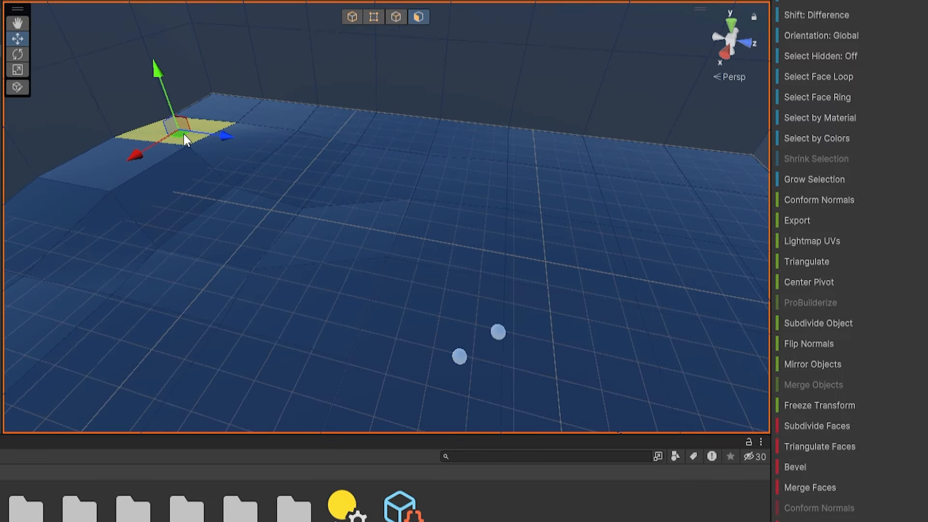
pyautogui.moveTo(165, 90); pyautogui.dragTo(169, 98)
# Step: Pull floor faces beside the wall up into a hill, adjust its top face, and rotate a nearby floor face
pyautogui.moveTo(207, 184); pyautogui.dragTo(63, 109, button='right')
pyautogui.moveTo(466, 169); pyautogui.dragTo(315, 173, button='right')
pyautogui.click(315, 179)
pyautogui.moveTo(318, 124); pyautogui.dragTo(327, 95)
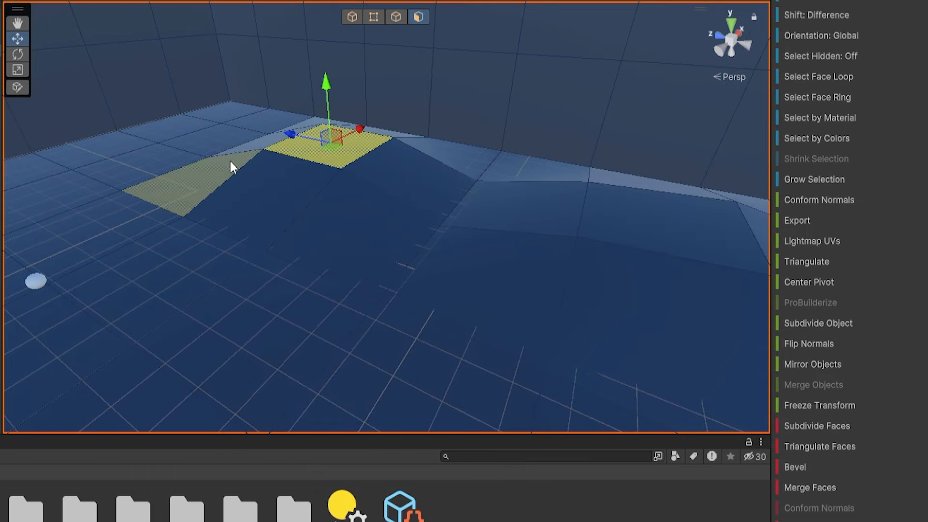
pyautogui.click(225, 166)
pyautogui.click(334, 150)
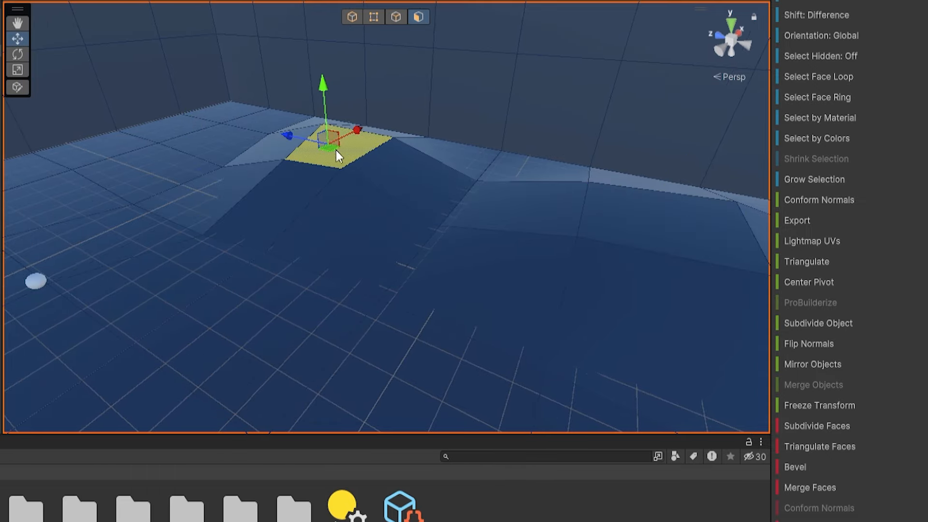
pyautogui.moveTo(336, 137); pyautogui.dragTo(350, 139)
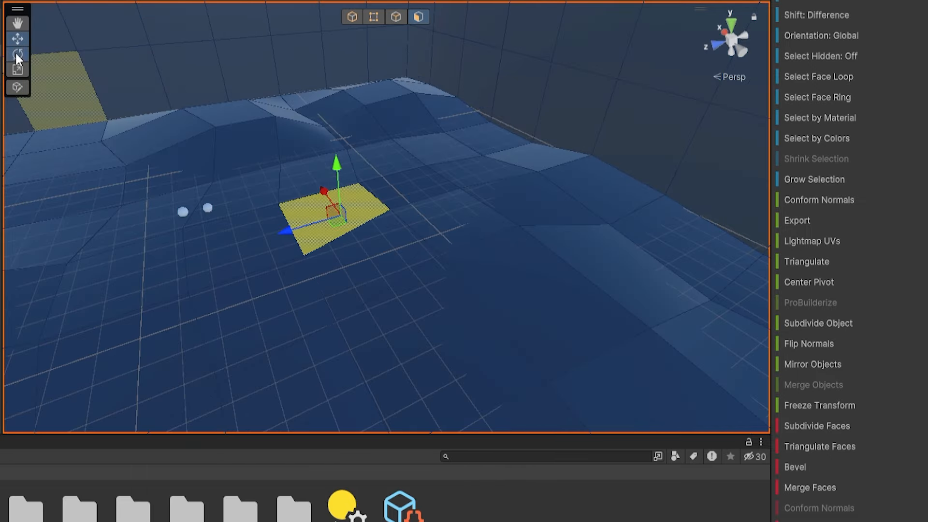
pyautogui.click(17, 53)
pyautogui.moveTo(325, 254); pyautogui.dragTo(292, 261)
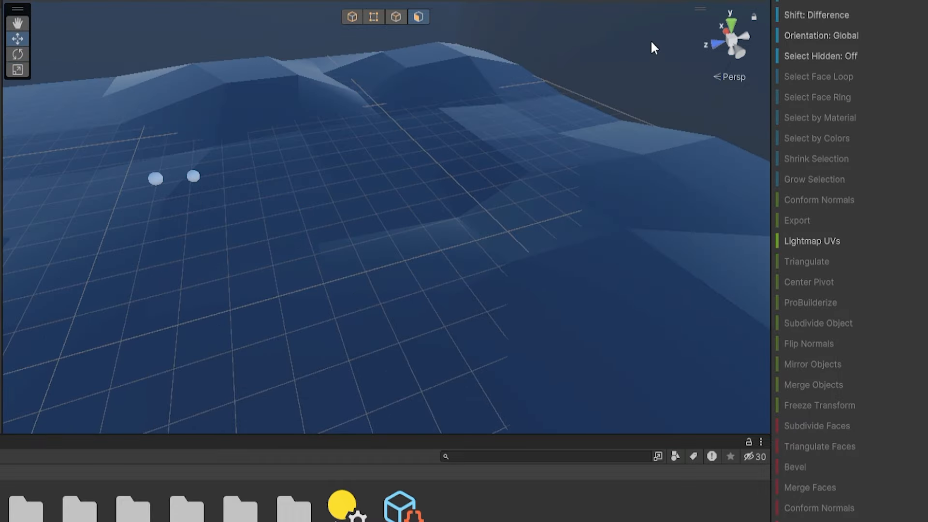
# Step: Raise adjacent floor faces near the far wall into a taller mound and reposition the neighbouring faces to shape its slope
pyautogui.moveTo(651, 39); pyautogui.dragTo(278, 116, button='right')
pyautogui.click(266, 190)
pyautogui.moveTo(265, 189); pyautogui.dragTo(409, 107, button='right')
pyautogui.click(400, 97)
pyautogui.press('f')
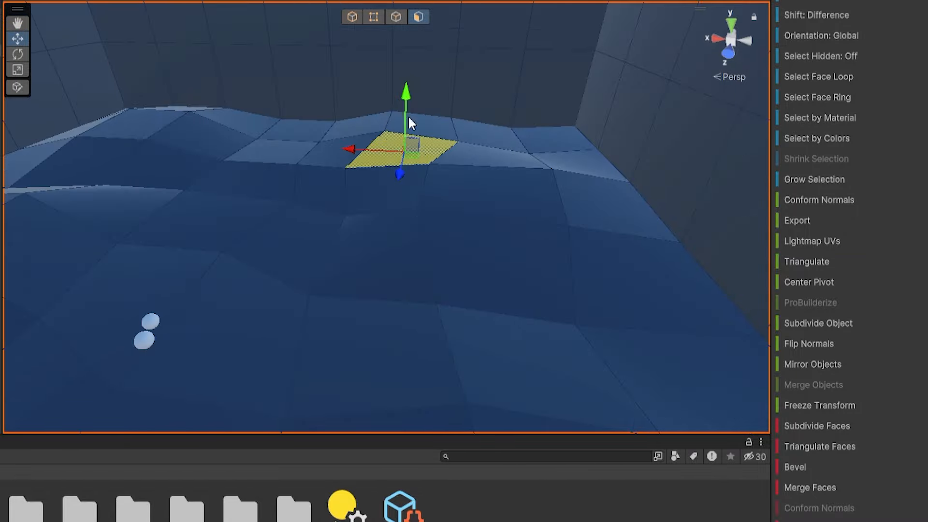
pyautogui.click(480, 141)
pyautogui.moveTo(481, 141); pyautogui.dragTo(489, 116)
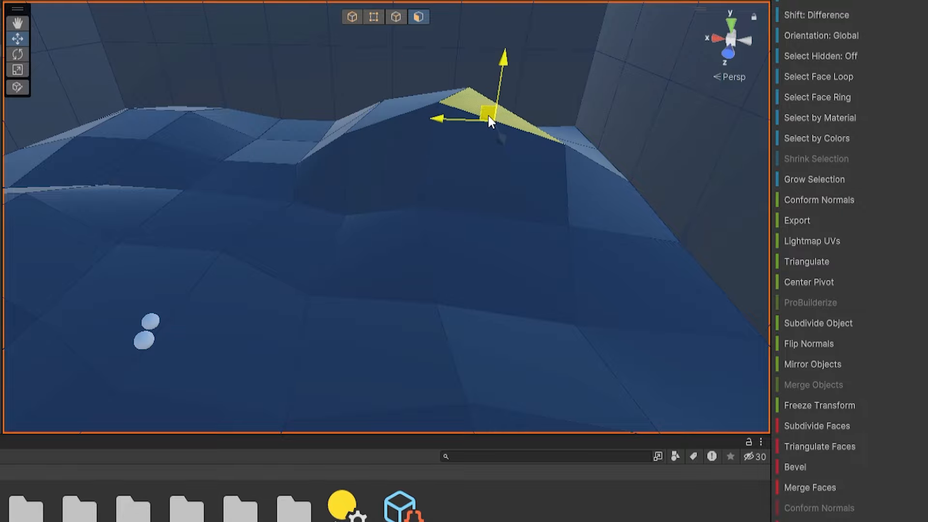
pyautogui.click(454, 161)
pyautogui.moveTo(494, 153); pyautogui.dragTo(502, 169)
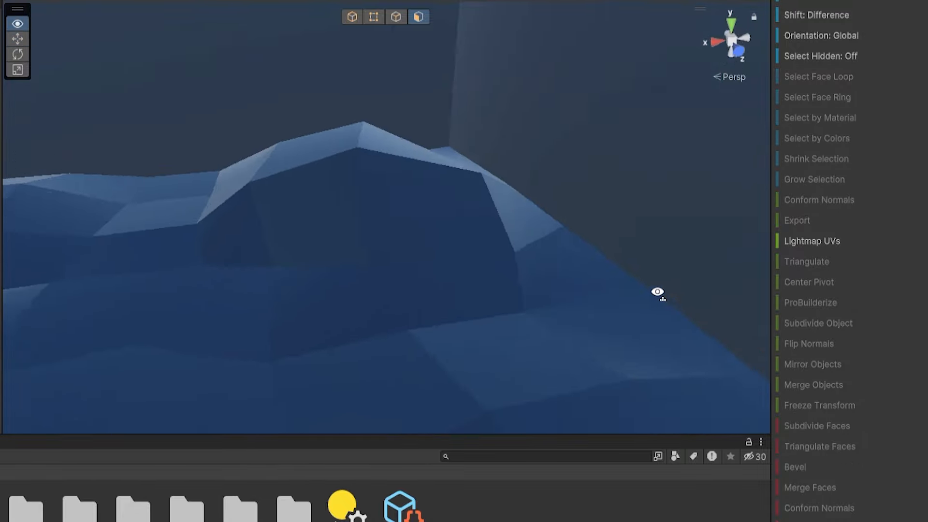
# Step: Scale down the lowest wall face at the pit's corner and rotate it to break up the flat wall
pyautogui.moveTo(657, 292); pyautogui.dragTo(537, 193, button='right')
pyautogui.click(556, 164)
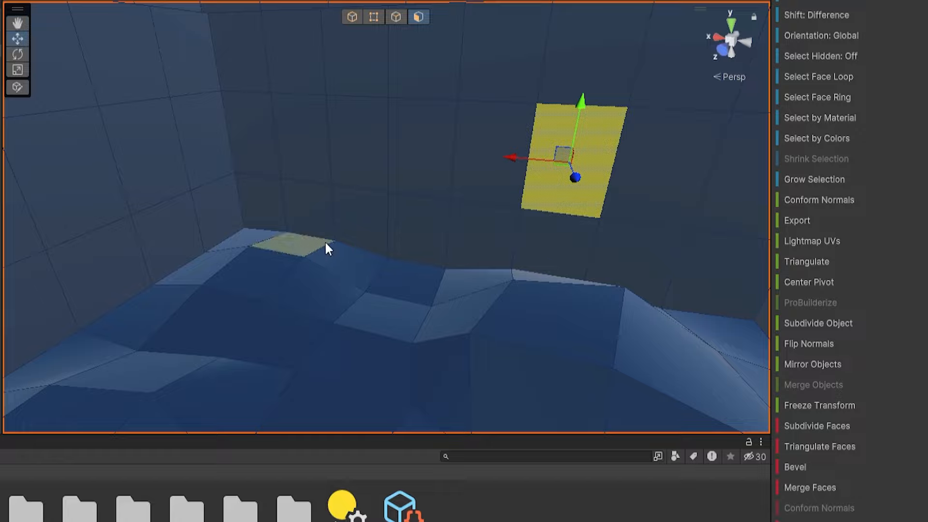
pyautogui.click(369, 221)
pyautogui.moveTo(369, 222); pyautogui.dragTo(311, 240, button='right')
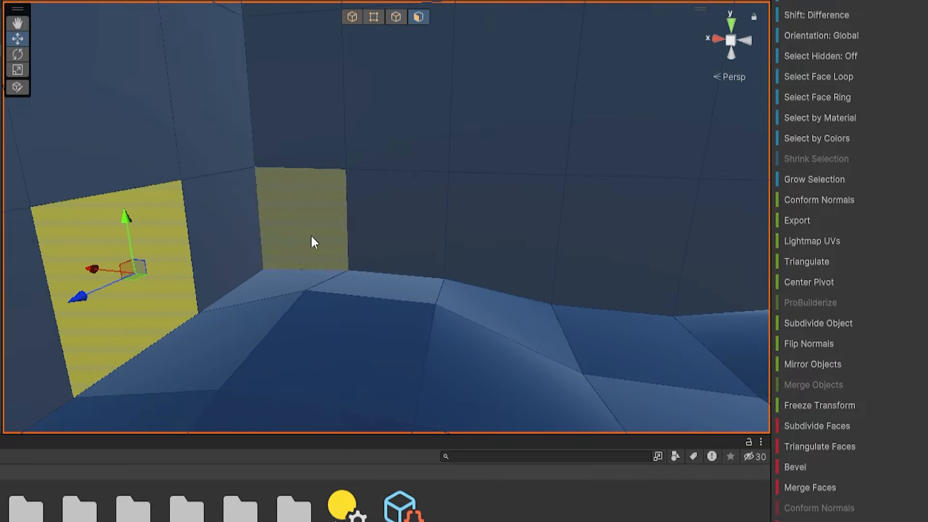
pyautogui.moveTo(311, 240); pyautogui.dragTo(617, 238)
pyautogui.click(311, 240)
pyautogui.moveTo(311, 240)
pyautogui.mouseDown(button='right')
pyautogui.moveTo(353, 230)
pyautogui.moveTo(321, 246)
pyautogui.moveTo(310, 232)
pyautogui.mouseUp(button='right')
pyautogui.click(18, 70)
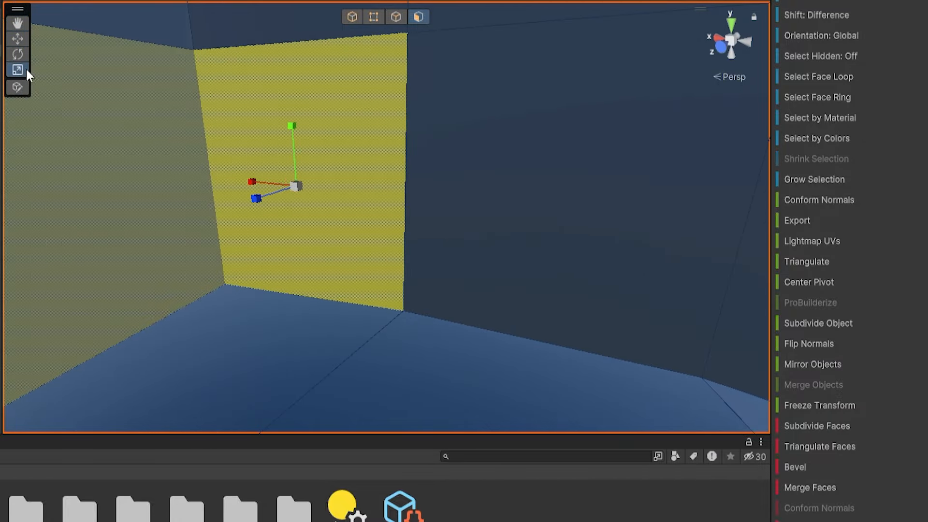
pyautogui.moveTo(293, 188); pyautogui.dragTo(280, 193)
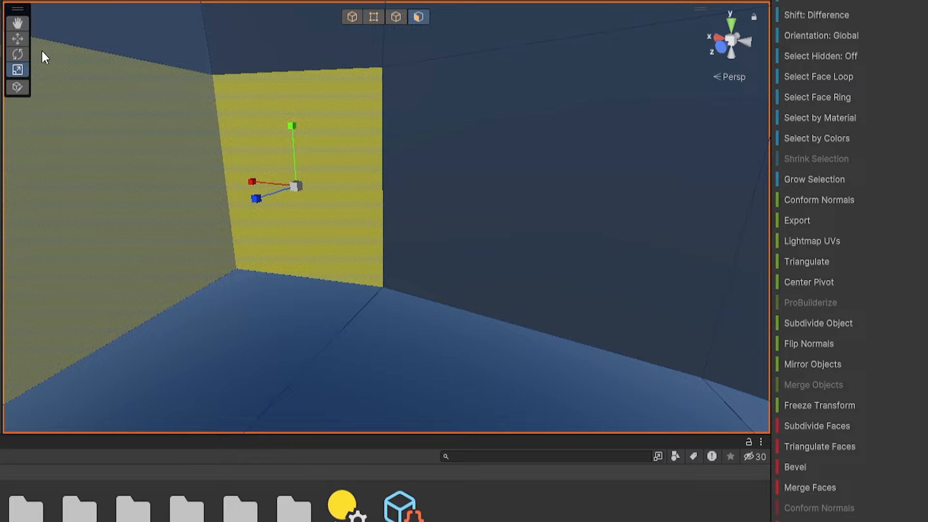
pyautogui.click(17, 54)
pyautogui.moveTo(333, 154); pyautogui.dragTo(228, 125)
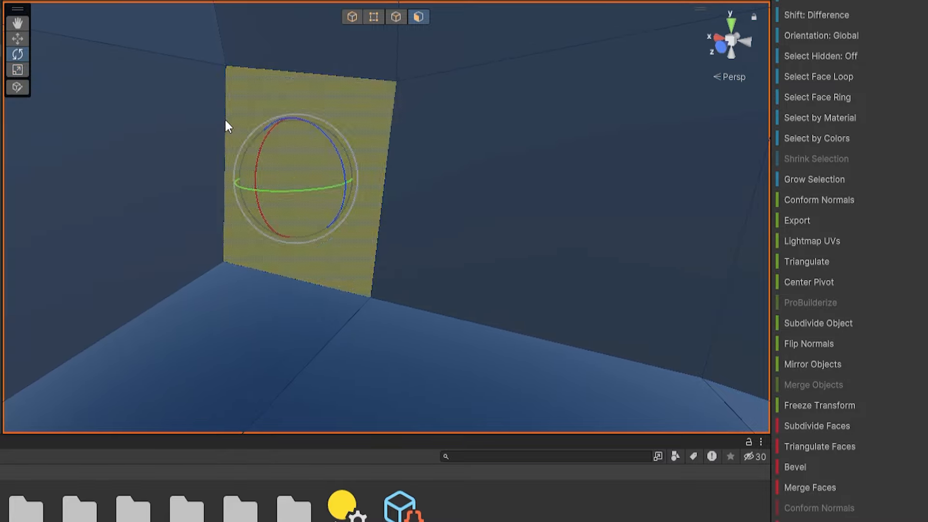
# Step: Reposition and scale the lowest corner wall face, and shift the wall face beside it
pyautogui.press('w')
pyautogui.moveTo(306, 188); pyautogui.dragTo(384, 213, button='right')
pyautogui.moveTo(376, 194); pyautogui.dragTo(323, 184)
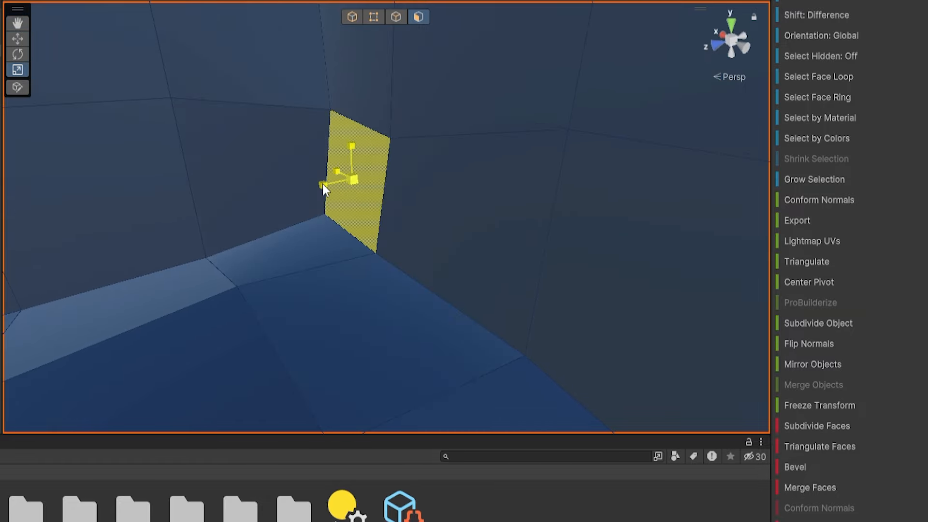
pyautogui.click(433, 199)
pyautogui.press('w')
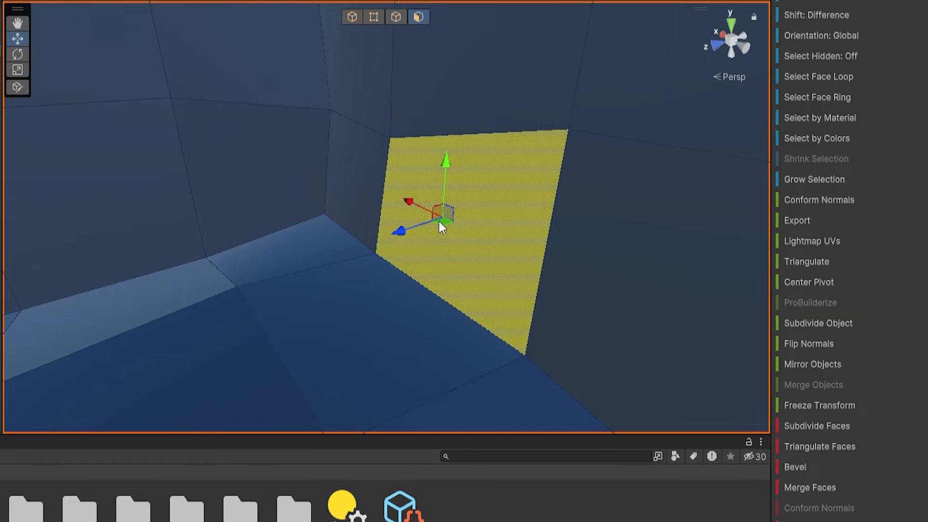
pyautogui.moveTo(439, 221)
pyautogui.mouseDown()
pyautogui.moveTo(399, 233)
pyautogui.moveTo(420, 237)
pyautogui.moveTo(426, 227)
pyautogui.mouseUp()
# Step: Scale and rotate the bottom-tier wall faces next to the reshaped corner to continue the rocky surface
pyautogui.click(18, 70)
pyautogui.moveTo(427, 227); pyautogui.dragTo(456, 172, button='right')
pyautogui.press('e')
pyautogui.press('r')
pyautogui.moveTo(456, 172)
pyautogui.mouseDown()
pyautogui.moveTo(443, 176)
pyautogui.moveTo(450, 174)
pyautogui.mouseUp()
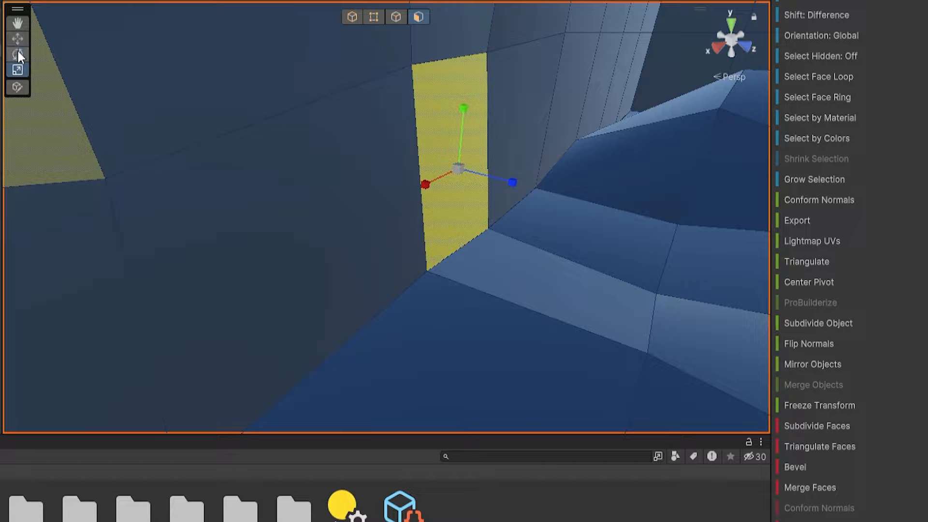
pyautogui.click(18, 53)
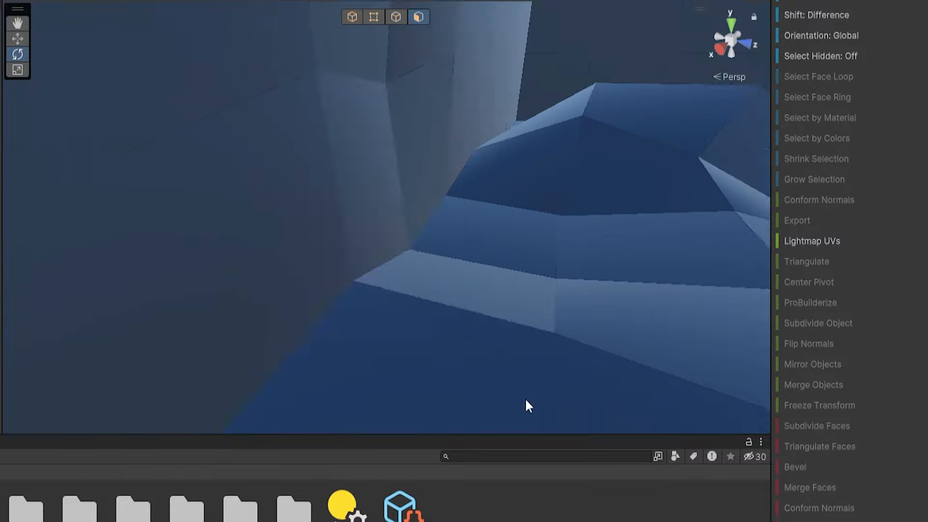
# Step: Rotate and move bottom-tier faces farther along the pit walls to give them irregular angles
pyautogui.moveTo(525, 400); pyautogui.dragTo(135, 294, button='right')
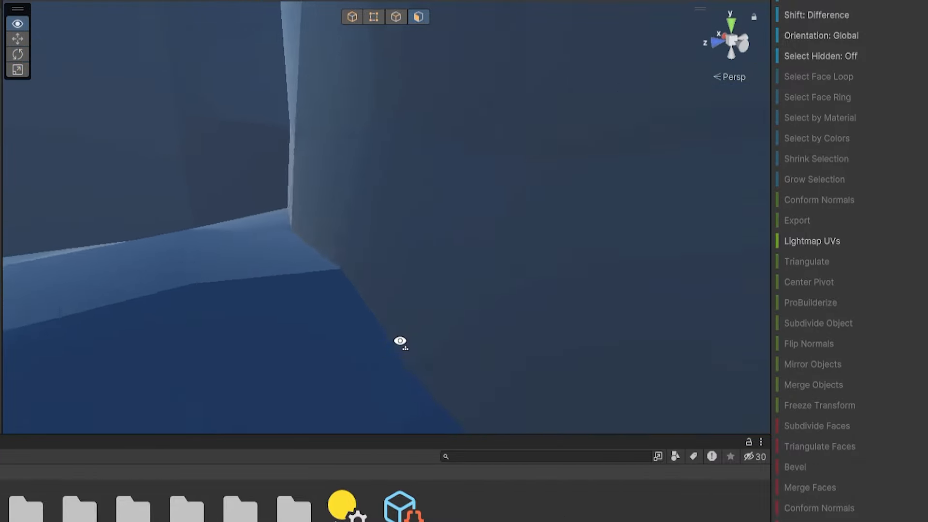
pyautogui.moveTo(400, 340); pyautogui.dragTo(0, 276, button='right')
pyautogui.moveTo(396, 241); pyautogui.dragTo(166, 224, button='right')
pyautogui.moveTo(244, 219); pyautogui.dragTo(546, 232, button='right')
pyautogui.click(353, 242)
pyautogui.click(401, 238)
pyautogui.press('s')
pyautogui.click(389, 214)
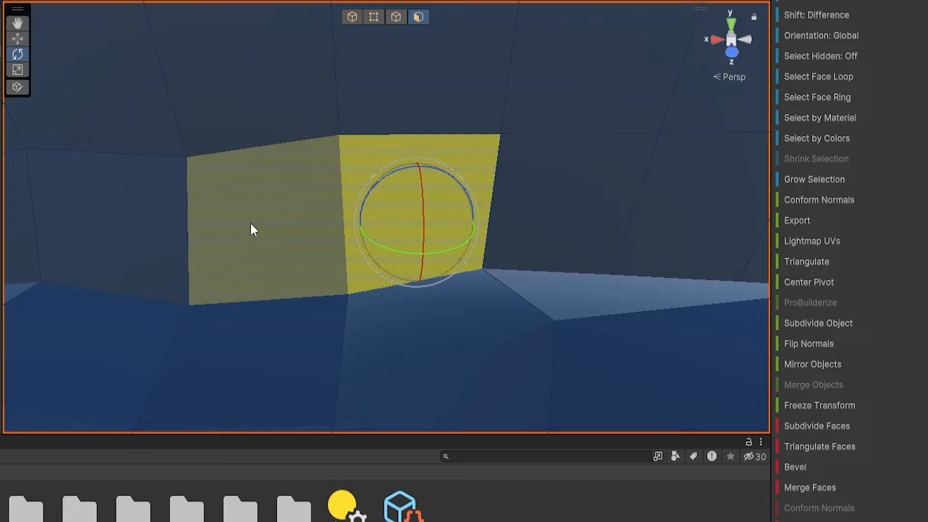
pyautogui.click(250, 225)
pyautogui.moveTo(280, 192); pyautogui.dragTo(249, 231)
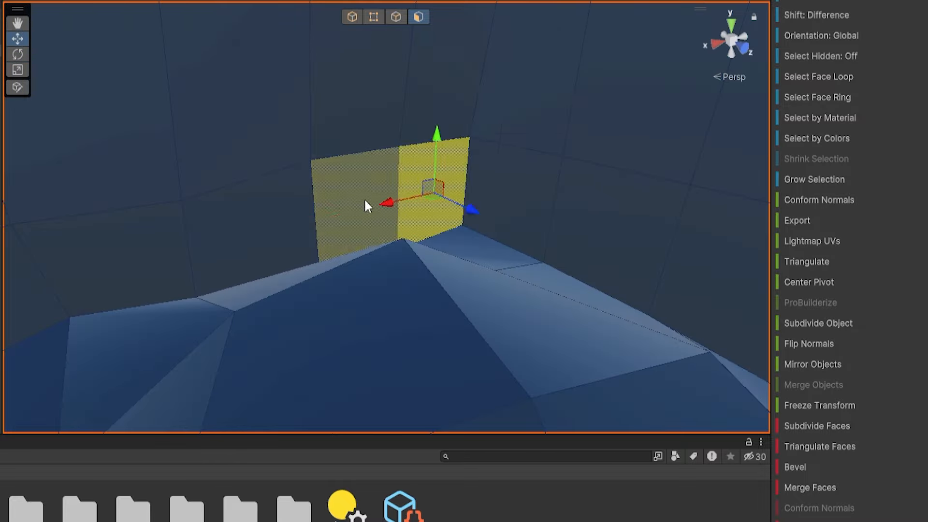
# Step: Shift the bottom-tier faces of the adjoining wall horizontally, one after another up to its corner, to roughen it
pyautogui.click(360, 211)
pyautogui.click(596, 242)
pyautogui.moveTo(493, 269); pyautogui.dragTo(745, 244, button='right')
pyautogui.click(374, 256)
pyautogui.moveTo(358, 253); pyautogui.dragTo(363, 259)
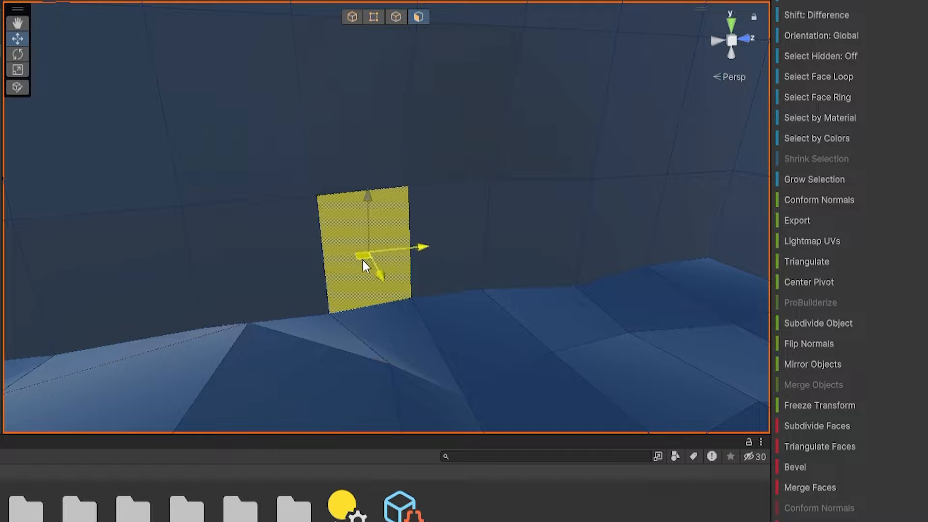
pyautogui.moveTo(362, 260); pyautogui.dragTo(466, 245, button='right')
pyautogui.click(471, 245)
pyautogui.moveTo(489, 237); pyautogui.dragTo(473, 248)
pyautogui.click(543, 222)
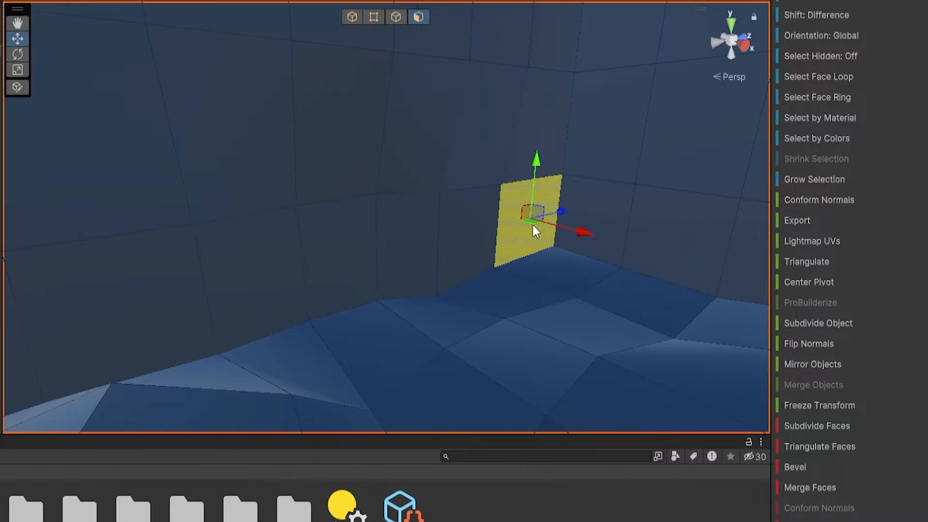
pyautogui.moveTo(533, 225); pyautogui.dragTo(596, 225)
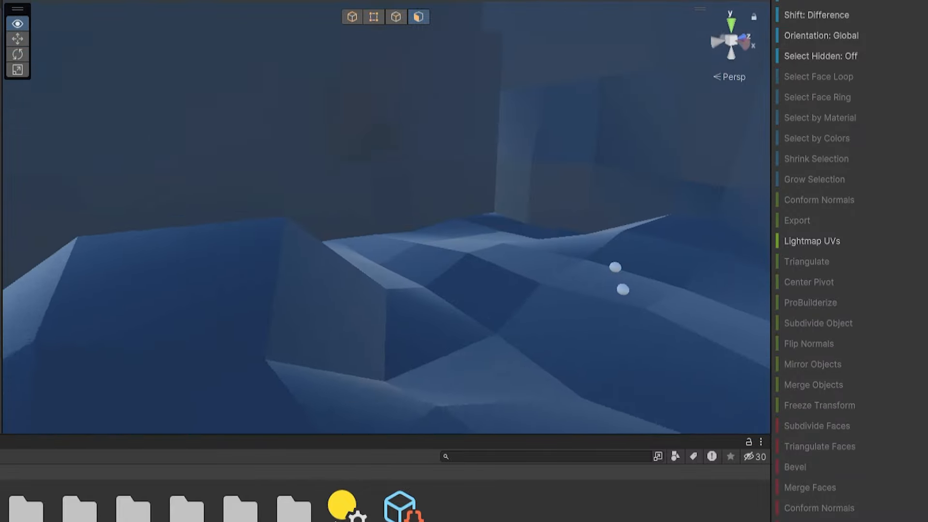
# Step: Rotate individual faces in the second tier of the pit walls to make that tier uneven
pyautogui.moveTo(145, 295); pyautogui.dragTo(106, 298, button='right')
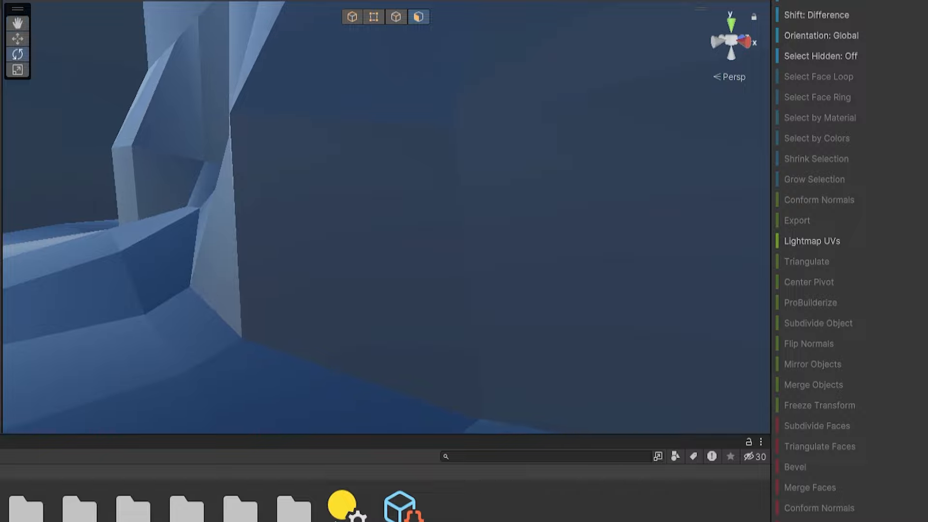
pyautogui.moveTo(338, 160); pyautogui.dragTo(310, 139, button='right')
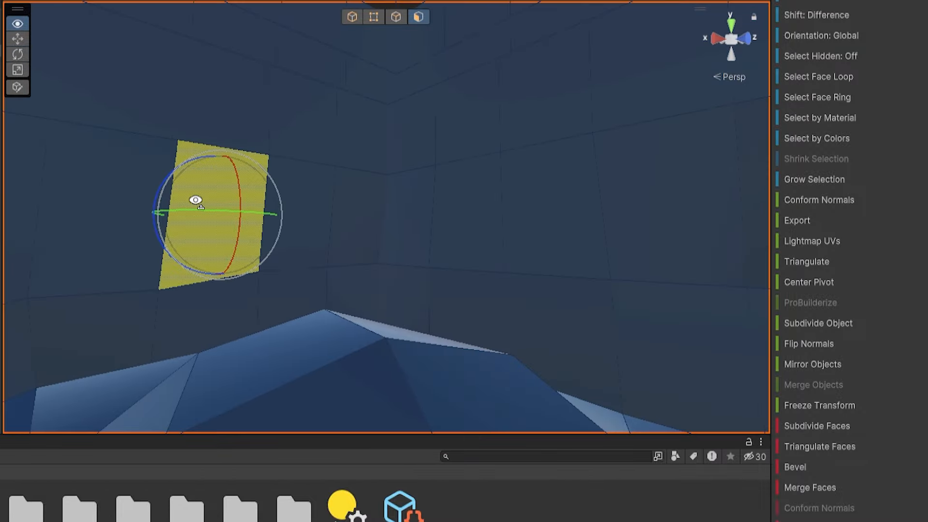
pyautogui.moveTo(196, 199); pyautogui.dragTo(176, 205, button='right')
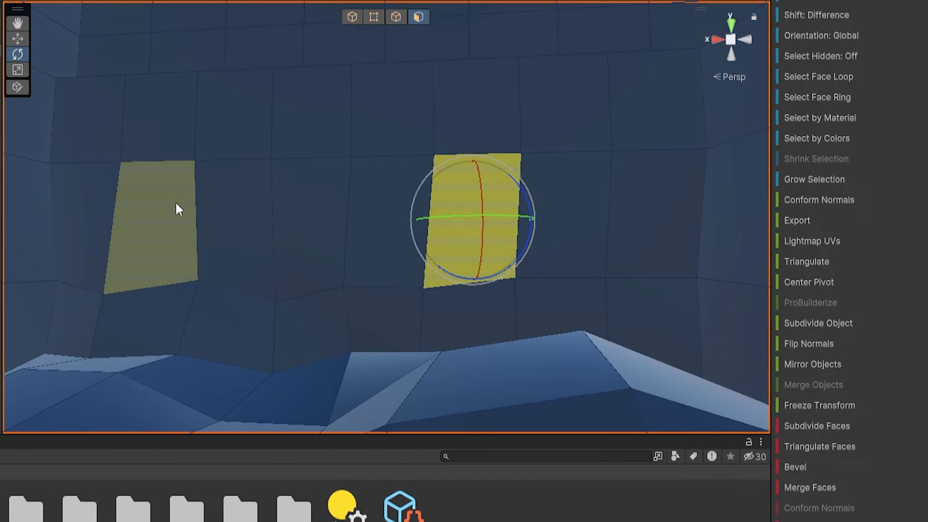
pyautogui.moveTo(176, 203); pyautogui.dragTo(409, 210)
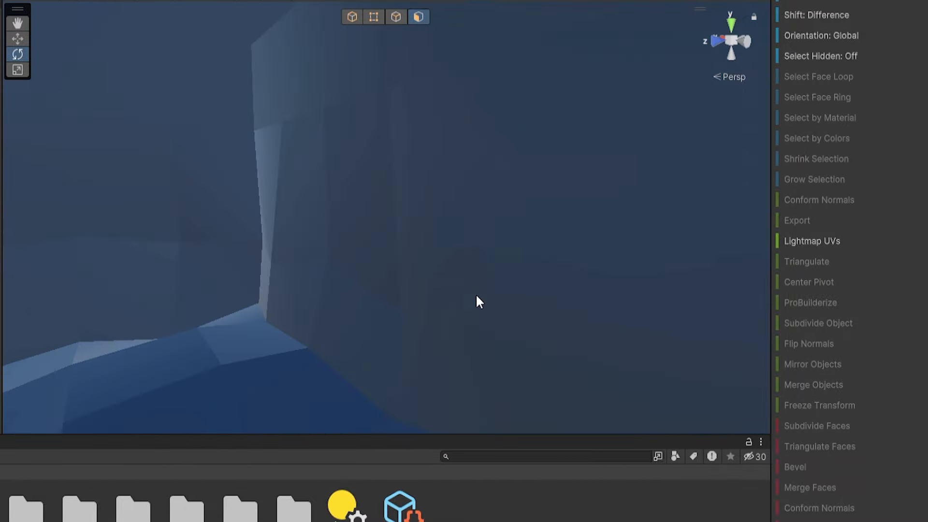
pyautogui.click(431, 228)
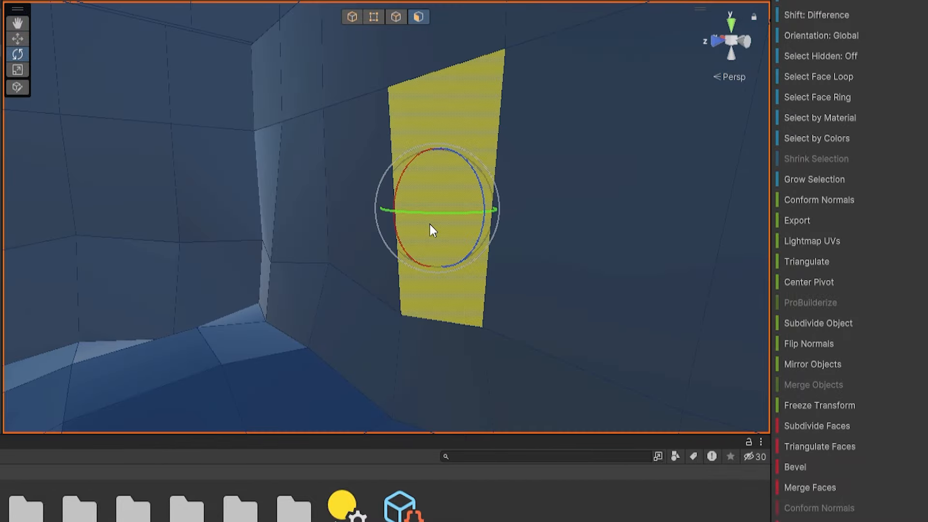
pyautogui.moveTo(431, 228); pyautogui.dragTo(430, 185, button='right')
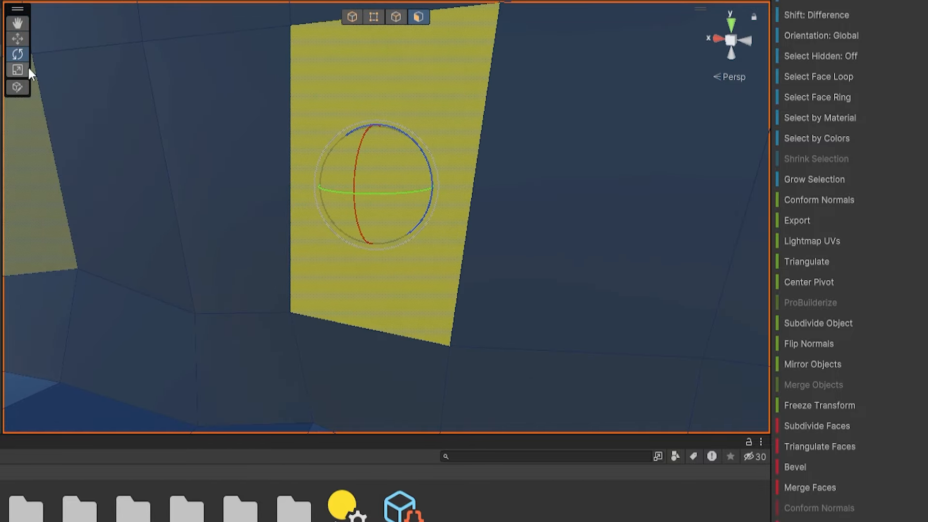
# Step: Scale two adjacent second-tier wall faces, shrinking one so the neighbouring rock surfaces become uneven
pyautogui.click(21, 68)
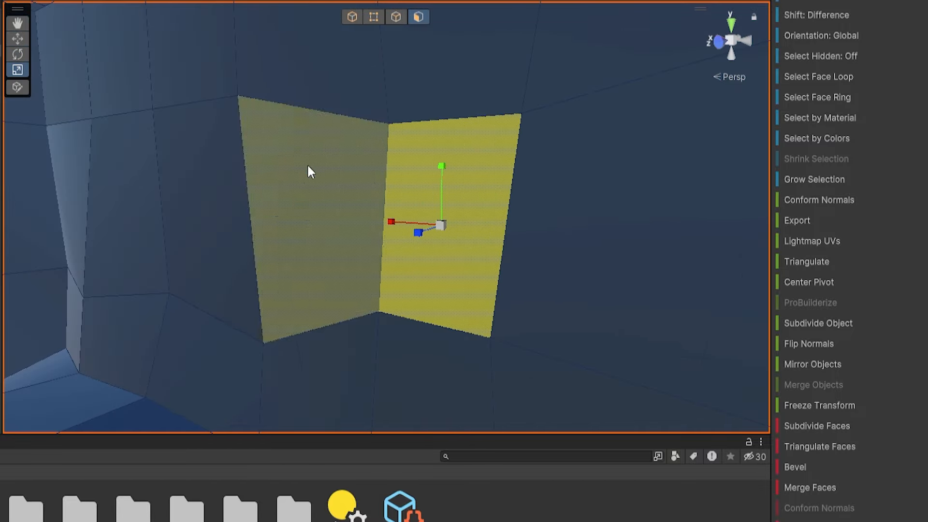
pyautogui.click(308, 165)
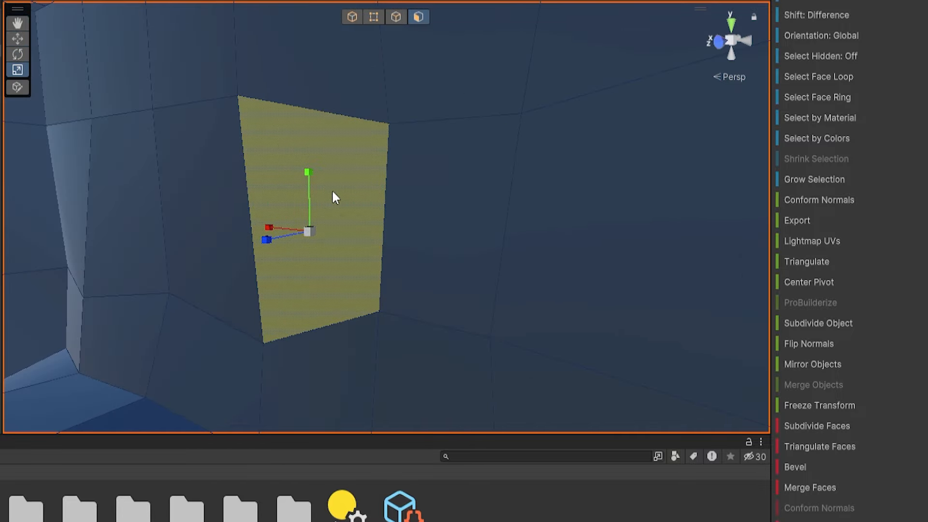
pyautogui.moveTo(310, 231); pyautogui.dragTo(345, 218)
pyautogui.click(431, 207)
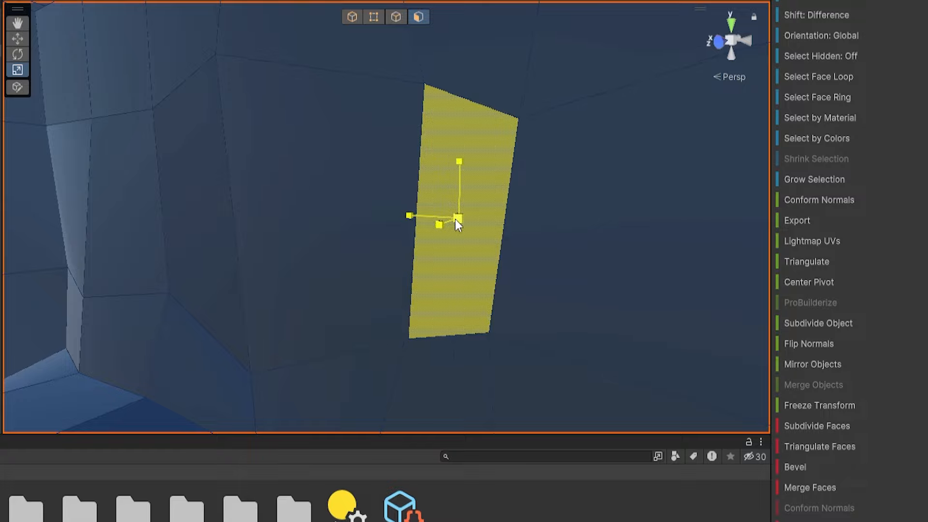
# Step: Rotate a second-tier wall face to tilt it and scale another face farther along the same tier
pyautogui.click(295, 174)
pyautogui.click(17, 54)
pyautogui.moveTo(332, 188); pyautogui.dragTo(296, 205)
pyautogui.moveTo(296, 205); pyautogui.dragTo(468, 199, button='right')
pyautogui.press('r')
pyautogui.moveTo(468, 197); pyautogui.dragTo(462, 193)
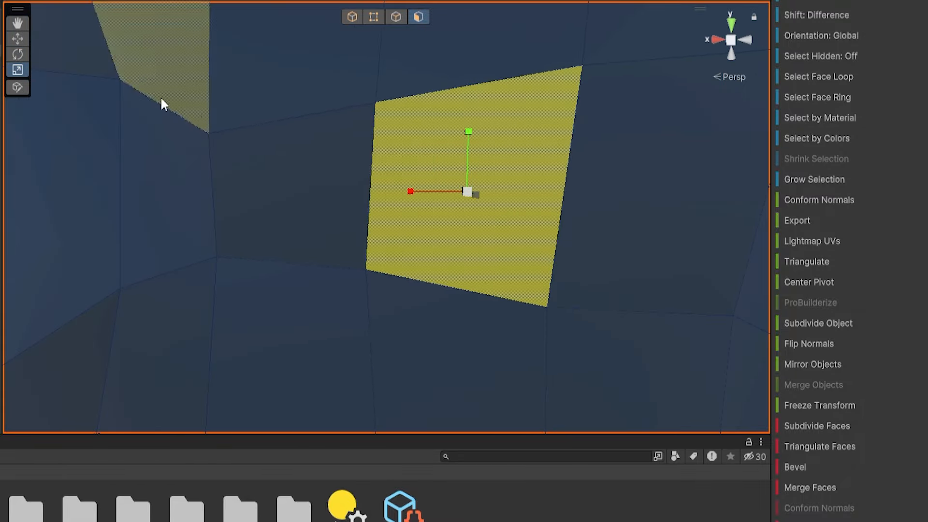
# Step: Shift a face of the adjoining pit wall sideways and slightly upward within the wall plane
pyautogui.click(18, 56)
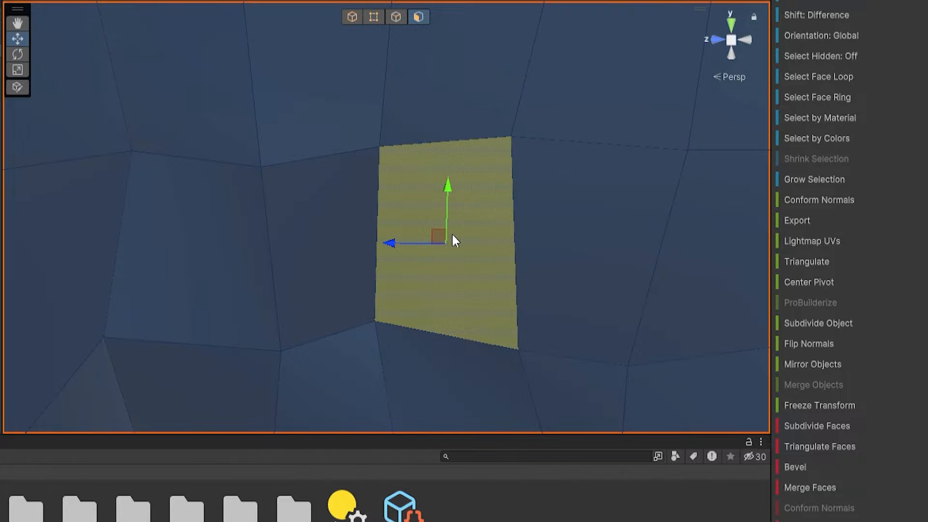
pyautogui.moveTo(437, 241); pyautogui.dragTo(416, 235)
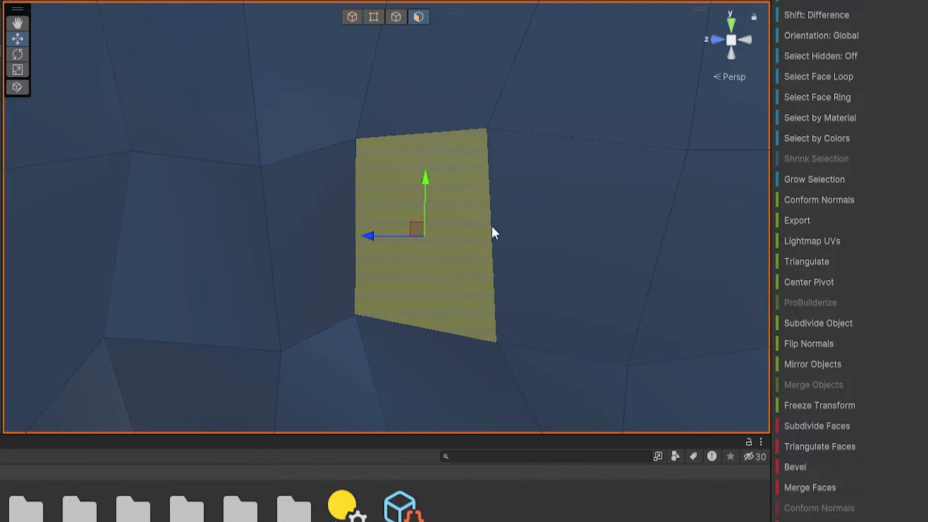
pyautogui.moveTo(493, 233); pyautogui.dragTo(563, 245, button='right')
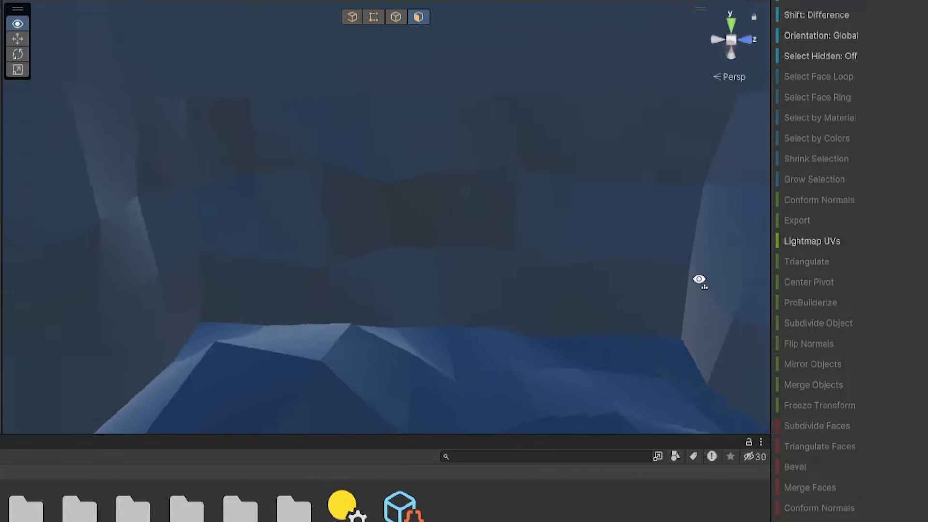
pyautogui.moveTo(700, 281); pyautogui.dragTo(303, 256, button='right')
# Step: Move and scale faces in the wall tier directly below the ledge, near the pit corner
pyautogui.click(303, 256)
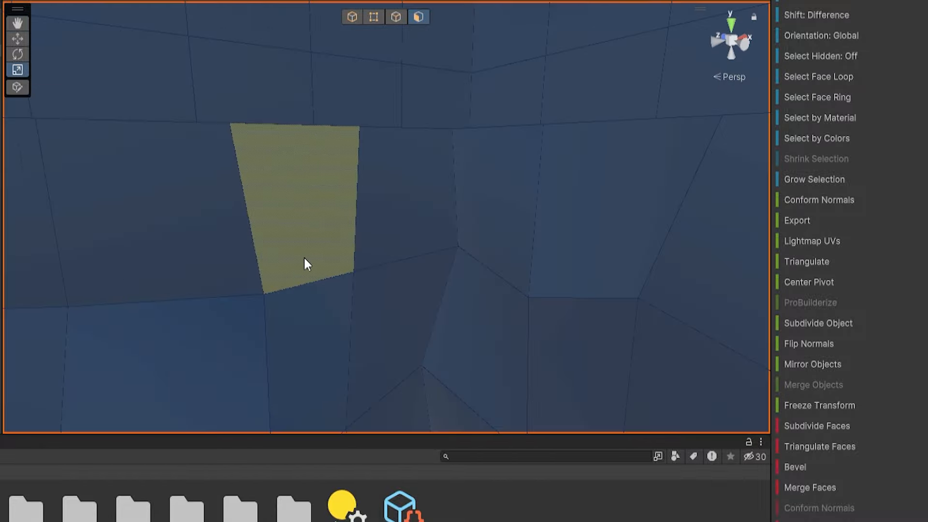
pyautogui.click(19, 55)
pyautogui.click(17, 38)
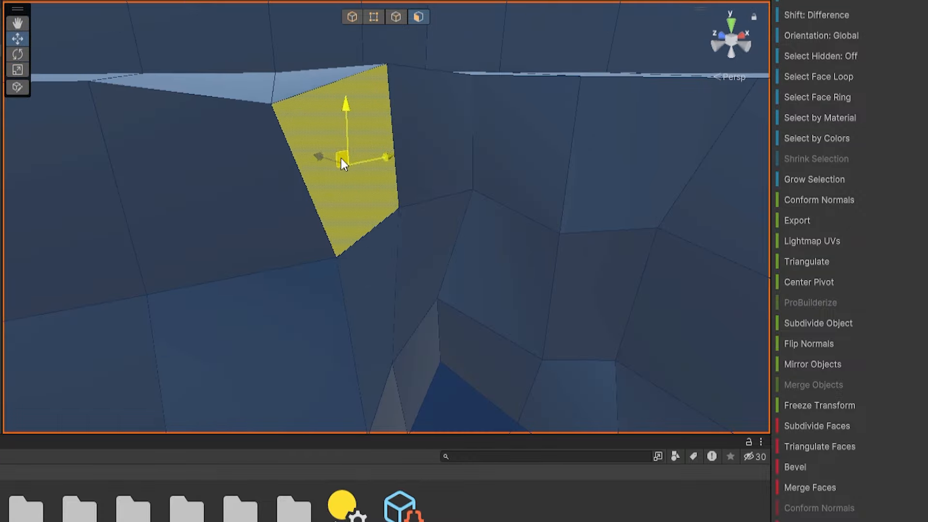
pyautogui.click(17, 70)
pyautogui.click(253, 182)
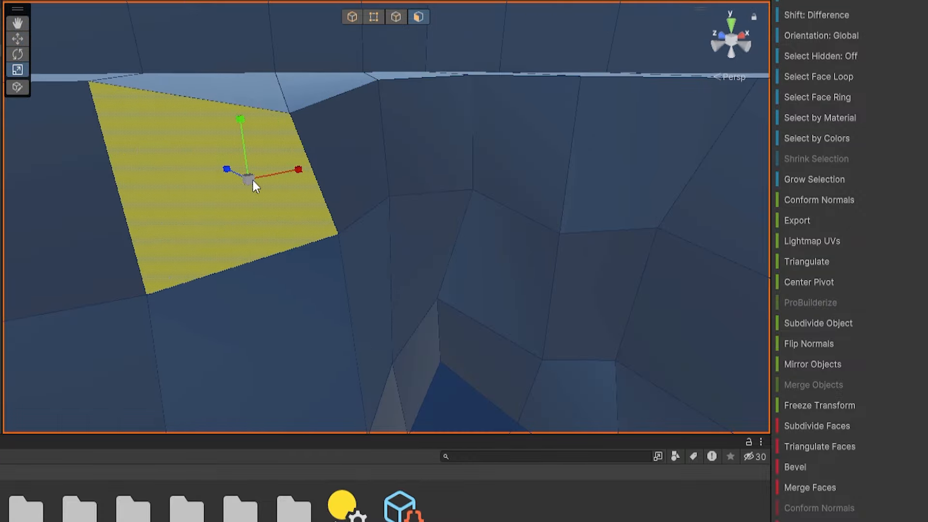
# Step: Rotate and scale more faces farther along the wall tier directly below the ledge
pyautogui.moveTo(253, 182); pyautogui.dragTo(136, 197, button='right')
pyautogui.press('e')
pyautogui.click(136, 197)
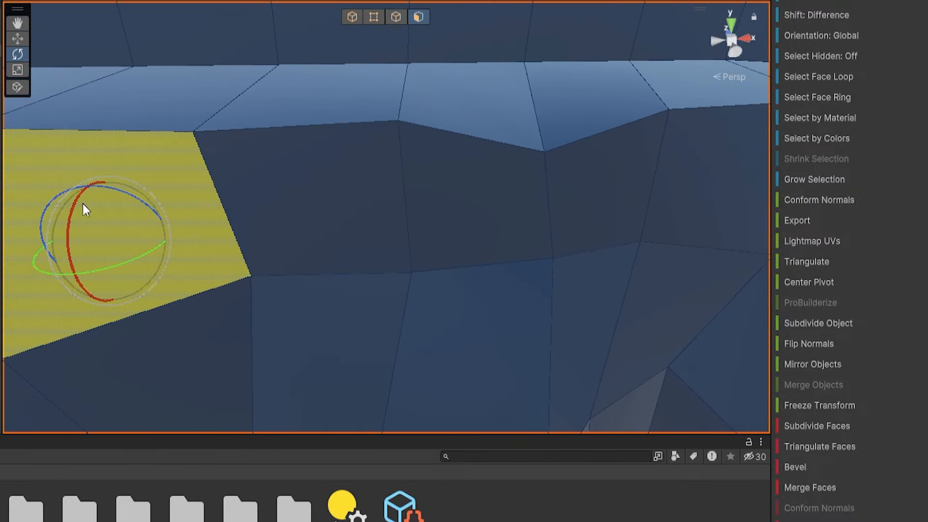
pyautogui.click(17, 71)
pyautogui.moveTo(113, 241); pyautogui.dragTo(144, 240)
# Step: Move several more faces around the rim of the lower wall to keep its edge irregular
pyautogui.click(17, 38)
pyautogui.moveTo(144, 240); pyautogui.dragTo(360, 202, button='right')
pyautogui.click(308, 152)
pyautogui.moveTo(308, 153)
pyautogui.mouseDown(button='right')
pyautogui.moveTo(785, 292)
pyautogui.moveTo(218, 207)
pyautogui.moveTo(327, 157)
pyautogui.moveTo(414, 201)
pyautogui.moveTo(521, 234)
pyautogui.moveTo(296, 236)
pyautogui.moveTo(417, 110)
pyautogui.moveTo(454, 103)
pyautogui.moveTo(442, 247)
pyautogui.moveTo(294, 145)
pyautogui.mouseUp(button='right')
pyautogui.click(237, 213)
pyautogui.click(462, 121)
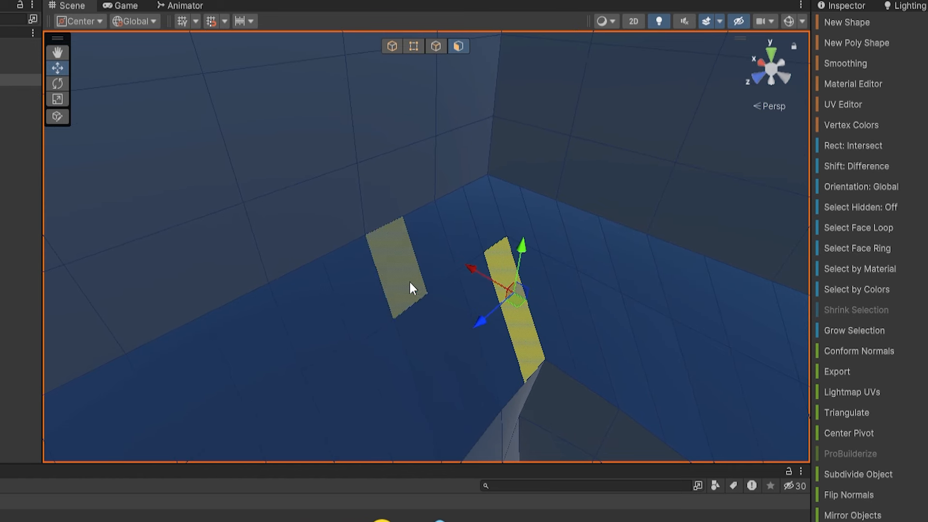
# Step: Rotate, move and scale narrow faces of the flat ledge to turn them into uneven slopes
pyautogui.click(409, 285)
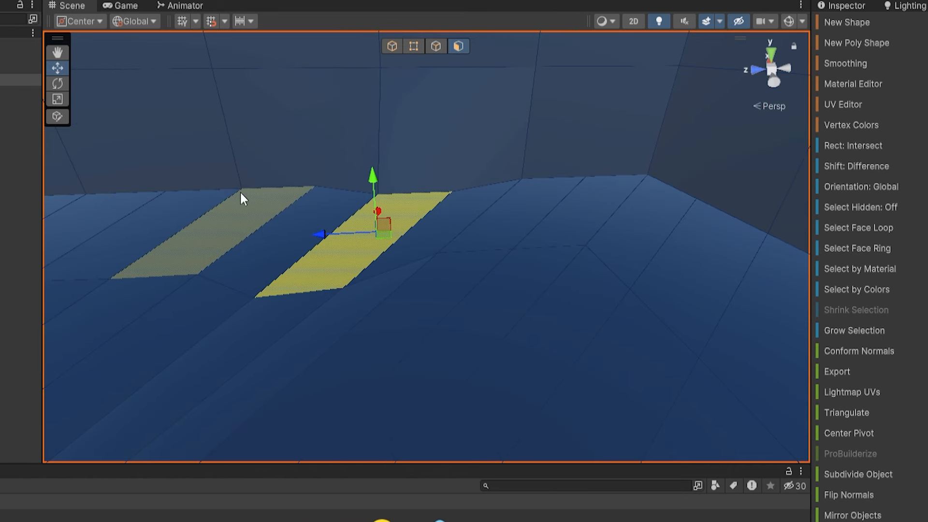
pyautogui.click(58, 83)
pyautogui.moveTo(373, 263); pyautogui.dragTo(358, 251)
pyautogui.press('w')
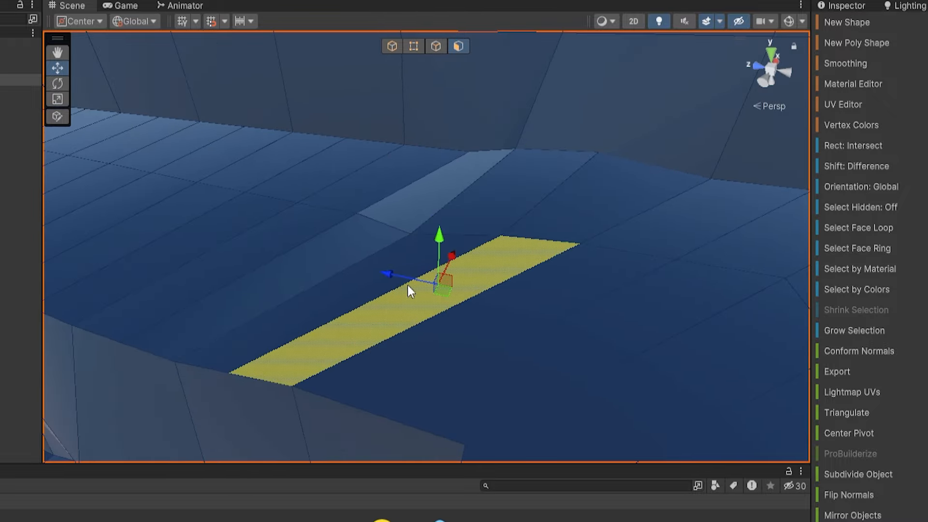
pyautogui.press('r')
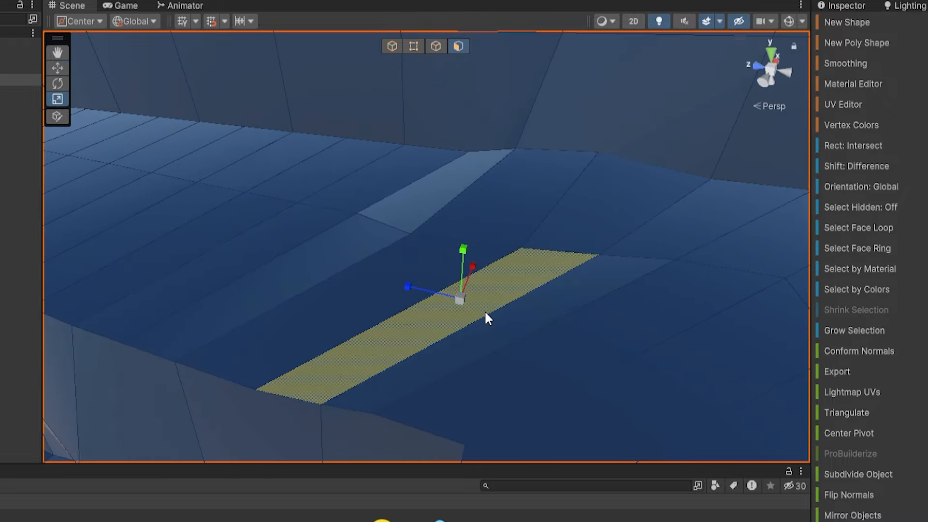
pyautogui.press('w')
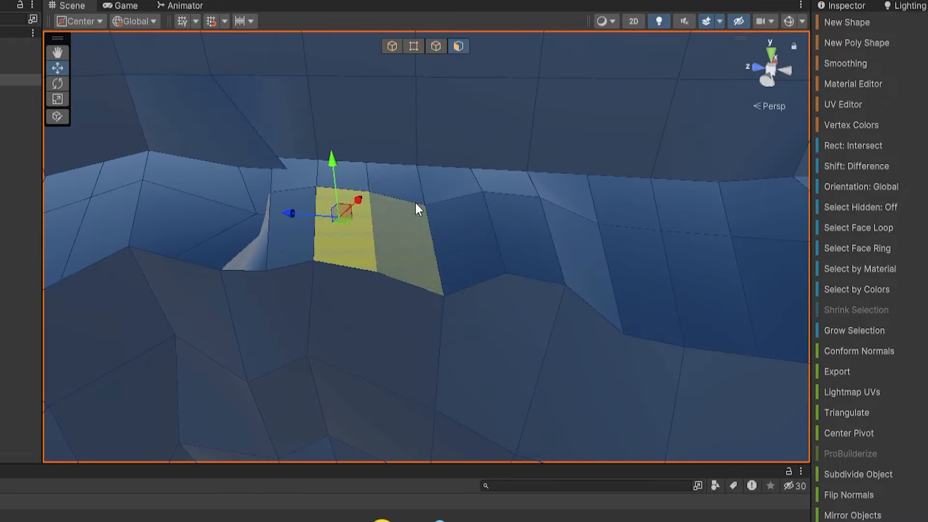
# Step: Tilt and raise ledge faces along the neighbouring side to form small bumps
pyautogui.press('e')
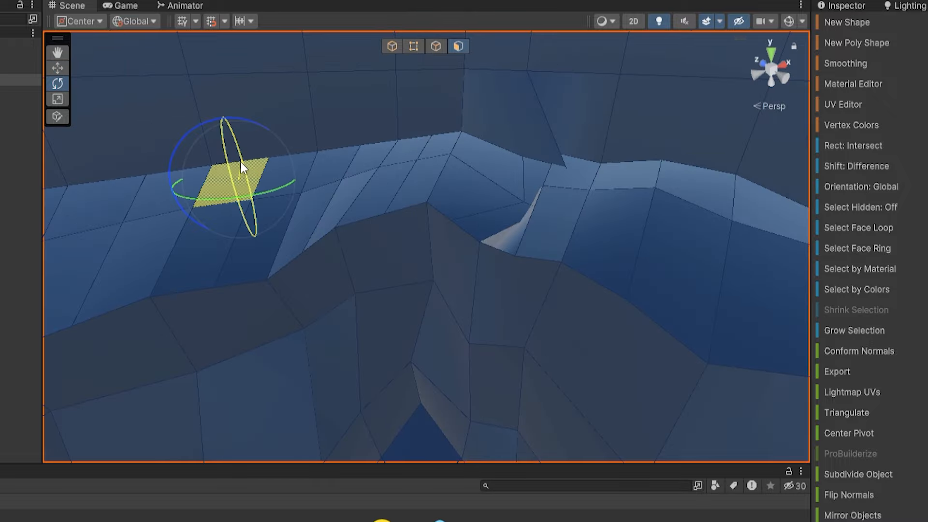
pyautogui.press('r')
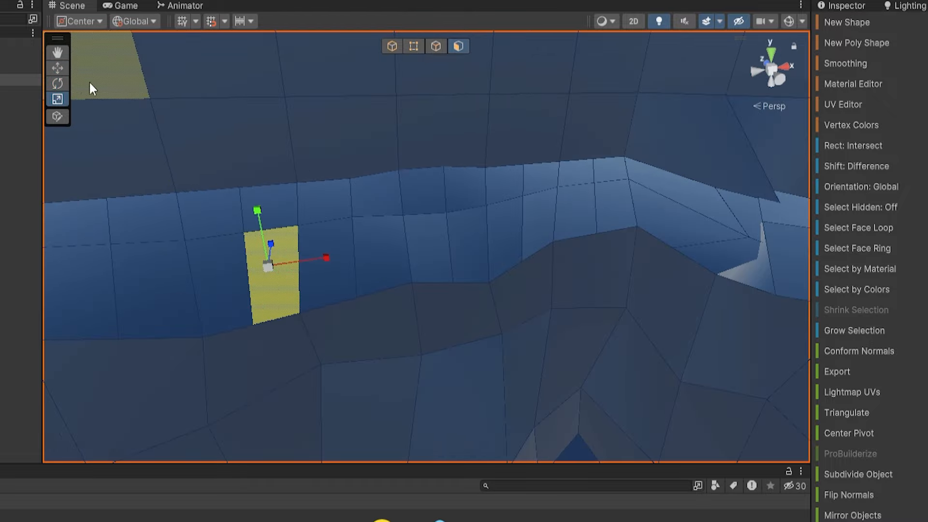
pyautogui.press('w')
pyautogui.moveTo(256, 211); pyautogui.dragTo(254, 195)
pyautogui.moveTo(274, 195); pyautogui.dragTo(157, 232, button='right')
pyautogui.click(244, 228)
pyautogui.click(162, 217)
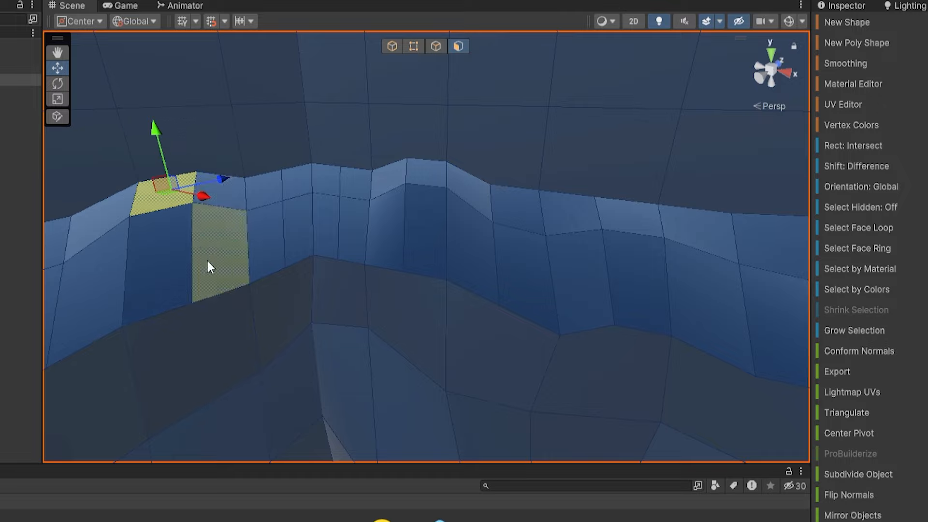
# Step: Move inner and outer ledge faces on the following side to vary their height and spacing
pyautogui.moveTo(207, 265); pyautogui.dragTo(170, 265, button='right')
pyautogui.click(167, 262)
pyautogui.click(196, 278)
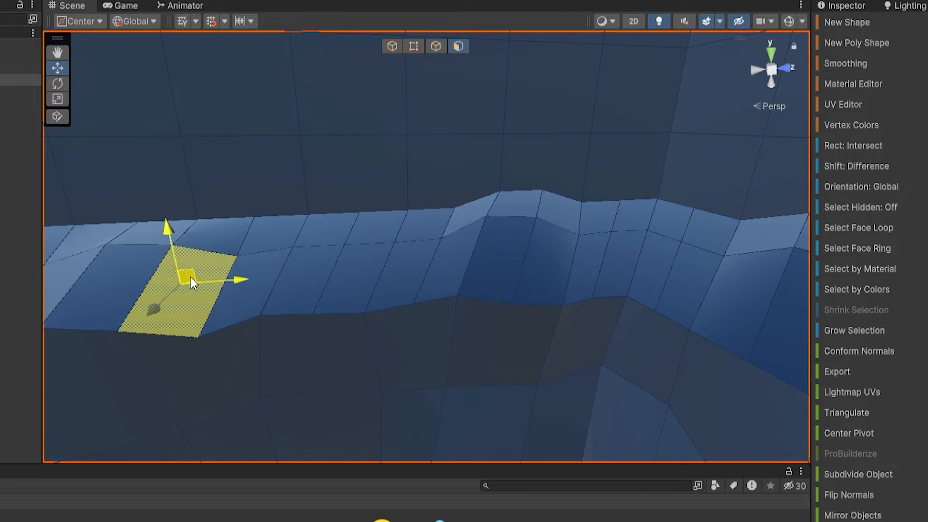
pyautogui.click(199, 246)
pyautogui.click(267, 238)
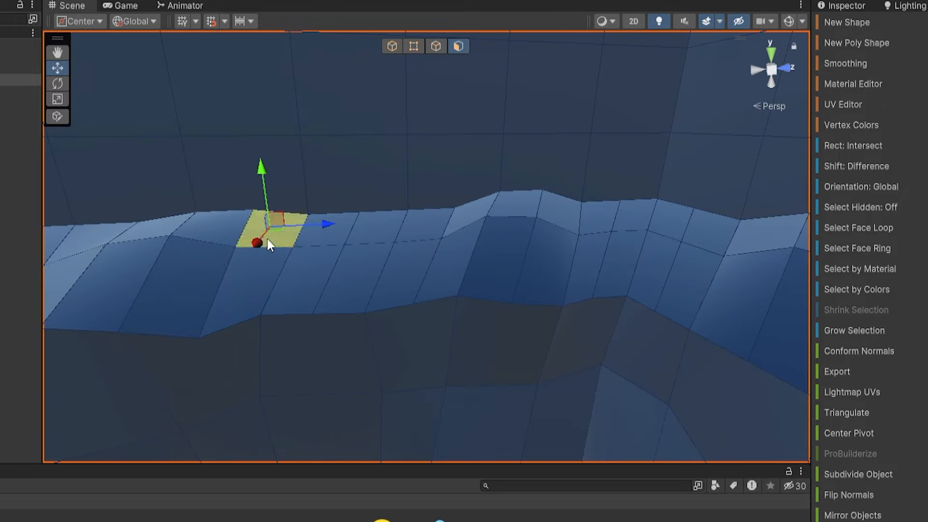
# Step: Rotate individual ledge faces on the same side to skew their edges and tilt them
pyautogui.click(57, 83)
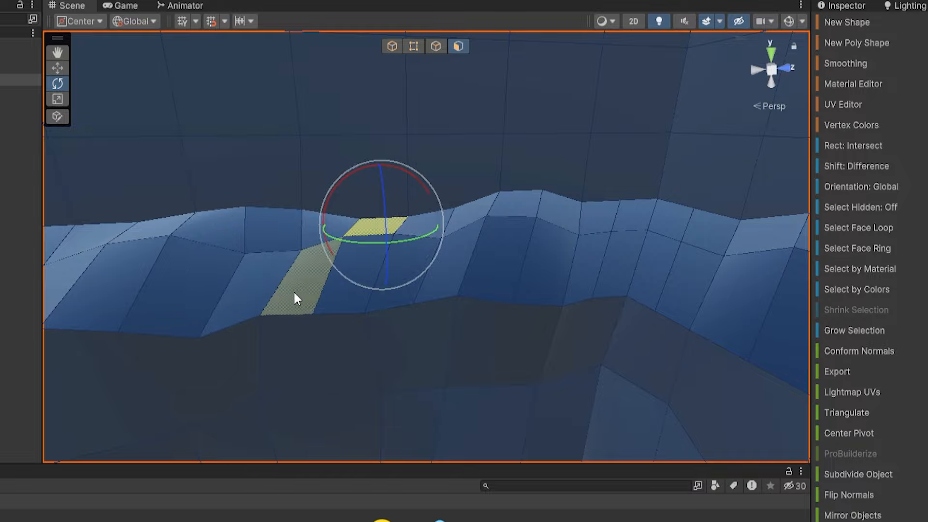
pyautogui.click(294, 291)
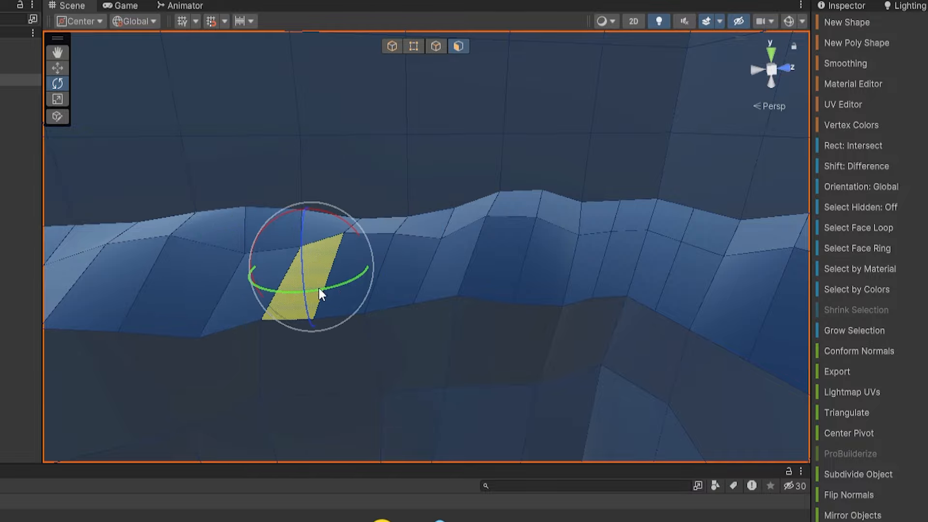
pyautogui.moveTo(318, 288); pyautogui.dragTo(353, 286)
pyautogui.click(414, 276)
pyautogui.keyDown('alt'); pyautogui.moveTo(421, 241); pyautogui.dragTo(372, 263); pyautogui.keyUp('alt')
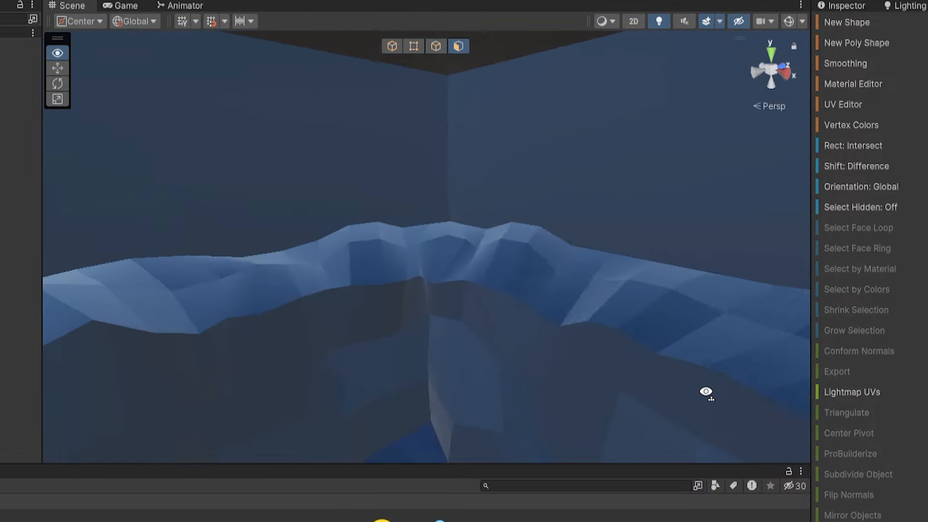
# Step: Rotate and scale down an upper-wall face directly above the ledge
pyautogui.moveTo(706, 394); pyautogui.dragTo(596, 393, button='right')
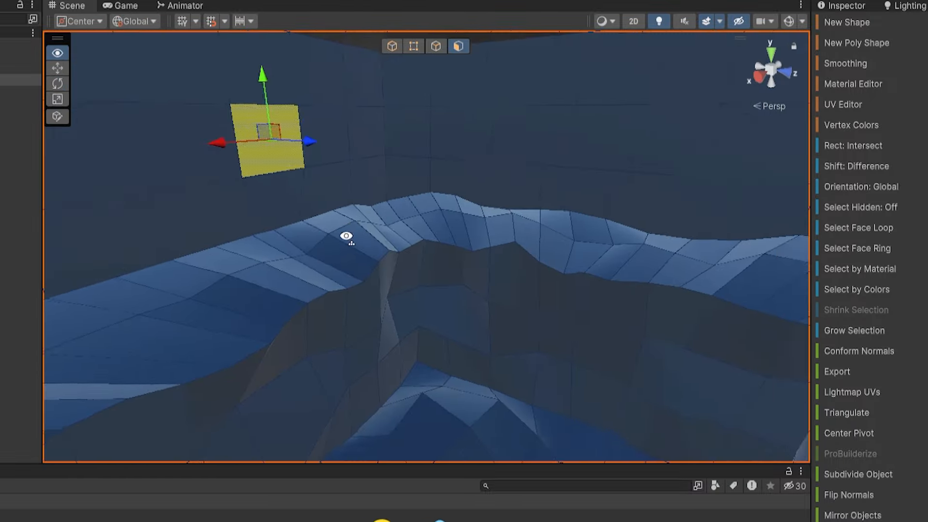
pyautogui.moveTo(348, 240); pyautogui.dragTo(317, 309, button='right')
pyautogui.click(393, 286)
pyautogui.moveTo(392, 287); pyautogui.dragTo(68, 87, button='right')
pyautogui.click(63, 84)
pyautogui.moveTo(385, 201); pyautogui.dragTo(402, 180)
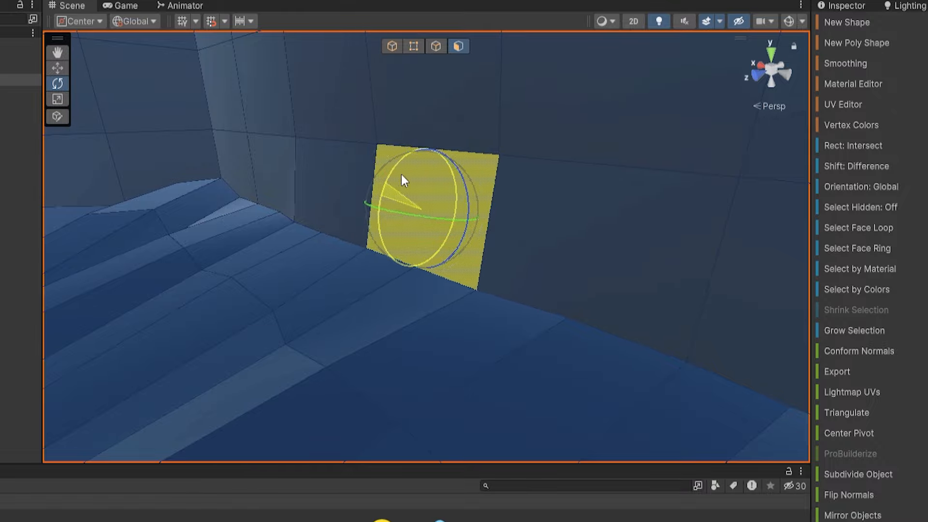
pyautogui.click(58, 99)
pyautogui.moveTo(418, 213); pyautogui.dragTo(421, 209)
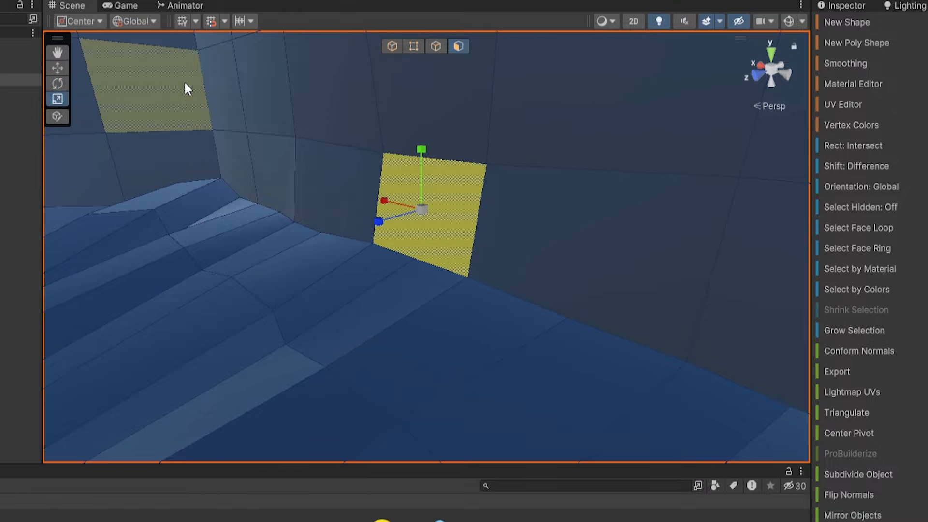
# Step: Scale down, rotate and shift a second-row face of the upper wall near the corner
pyautogui.moveTo(232, 116); pyautogui.dragTo(295, 182, button='right')
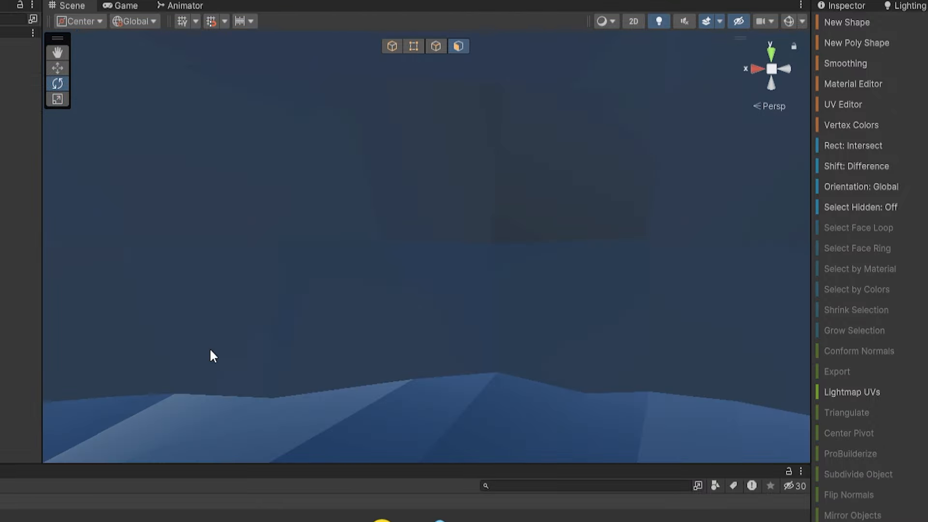
pyautogui.click(210, 347)
pyautogui.moveTo(210, 347); pyautogui.dragTo(243, 149, button='right')
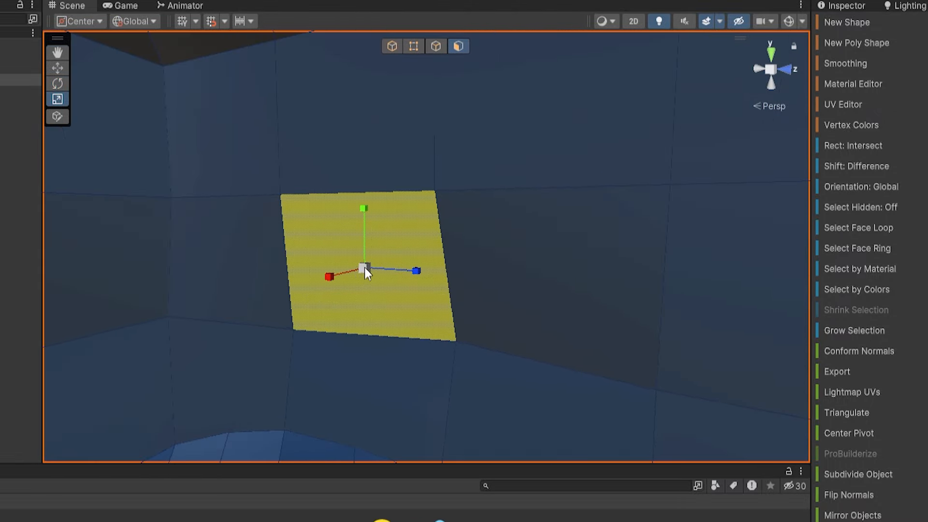
pyautogui.moveTo(364, 268); pyautogui.dragTo(348, 272)
pyautogui.click(57, 83)
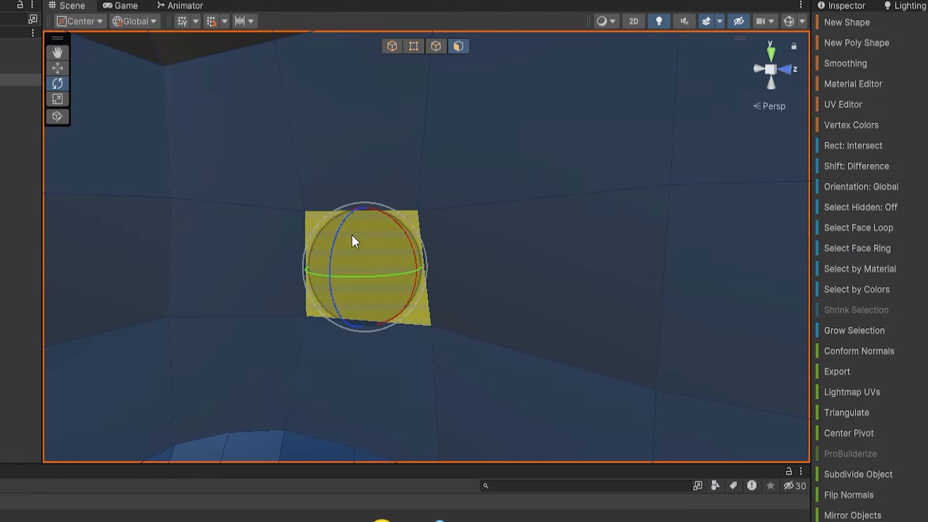
pyautogui.moveTo(352, 235); pyautogui.dragTo(280, 237)
pyautogui.click(63, 68)
pyautogui.moveTo(361, 258); pyautogui.dragTo(336, 269)
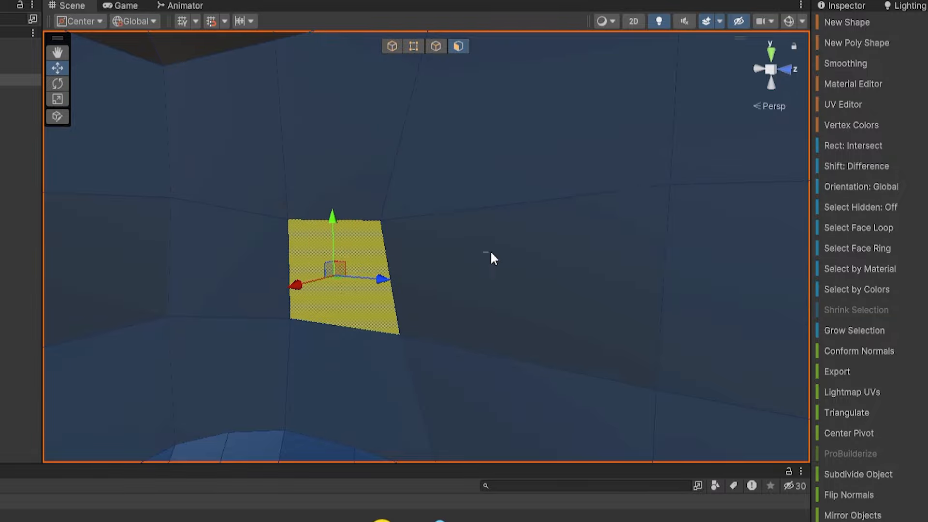
# Step: Rotate a top-row upper-wall face beside the corner, just below the dark overhang
pyautogui.moveTo(490, 253); pyautogui.dragTo(306, 229, button='right')
pyautogui.press('e')
pyautogui.moveTo(306, 229); pyautogui.dragTo(287, 210)
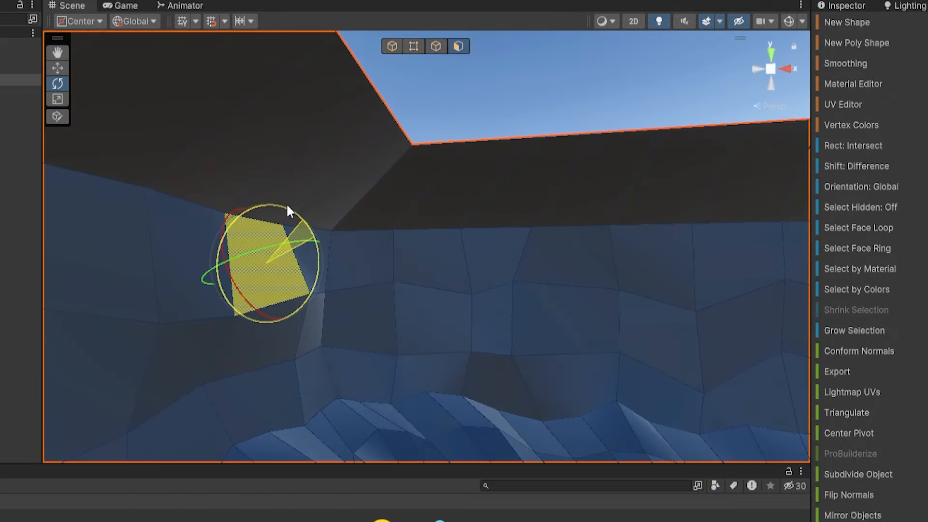
pyautogui.moveTo(287, 211); pyautogui.dragTo(411, 217, button='right')
pyautogui.press('w')
# Step: Rotate long faces of the dark overhang near the corner to make its surface and rim uneven
pyautogui.click(527, 207)
pyautogui.moveTo(527, 208); pyautogui.dragTo(333, 220, button='right')
pyautogui.press('e')
pyautogui.moveTo(333, 218)
pyautogui.mouseDown()
pyautogui.moveTo(332, 195)
pyautogui.moveTo(333, 211)
pyautogui.mouseUp()
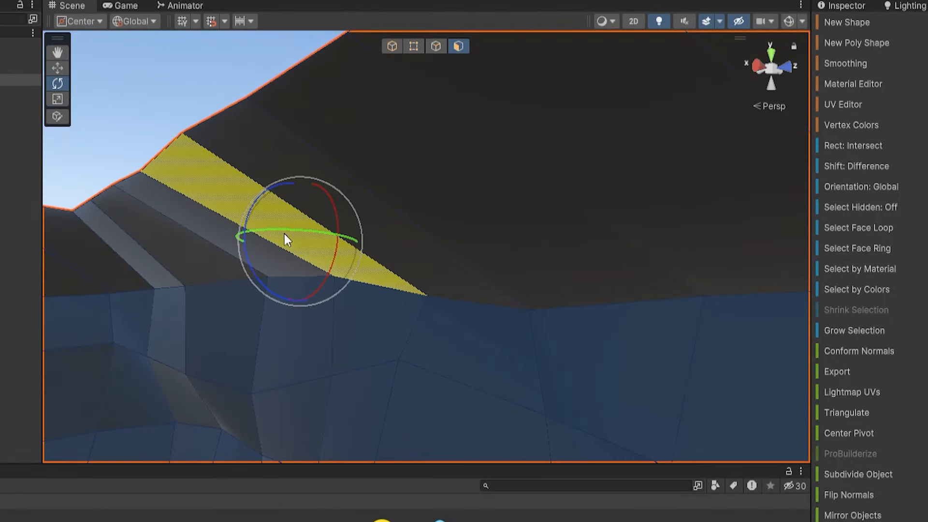
pyautogui.moveTo(253, 216); pyautogui.dragTo(265, 196)
# Step: Scale and rotate a long overhang face on the neighbouring side of the opening
pyautogui.moveTo(265, 196); pyautogui.dragTo(600, 172, button='right')
pyautogui.press('r')
pyautogui.click(503, 198)
pyautogui.moveTo(399, 220); pyautogui.dragTo(406, 215)
pyautogui.press('e')
pyautogui.moveTo(388, 184); pyautogui.dragTo(389, 192)
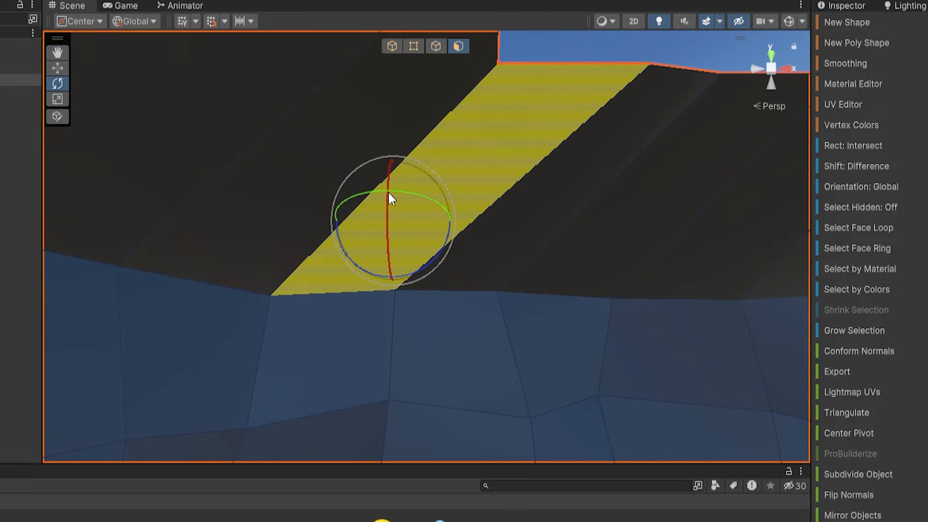
# Step: Rotate individual long faces of the dark overhang on several sides of the opening to make its rim uneven
pyautogui.click(435, 432)
pyautogui.moveTo(435, 433); pyautogui.dragTo(381, 230, button='right')
pyautogui.click(381, 230)
pyautogui.moveTo(381, 230); pyautogui.dragTo(379, 238)
pyautogui.click(465, 233)
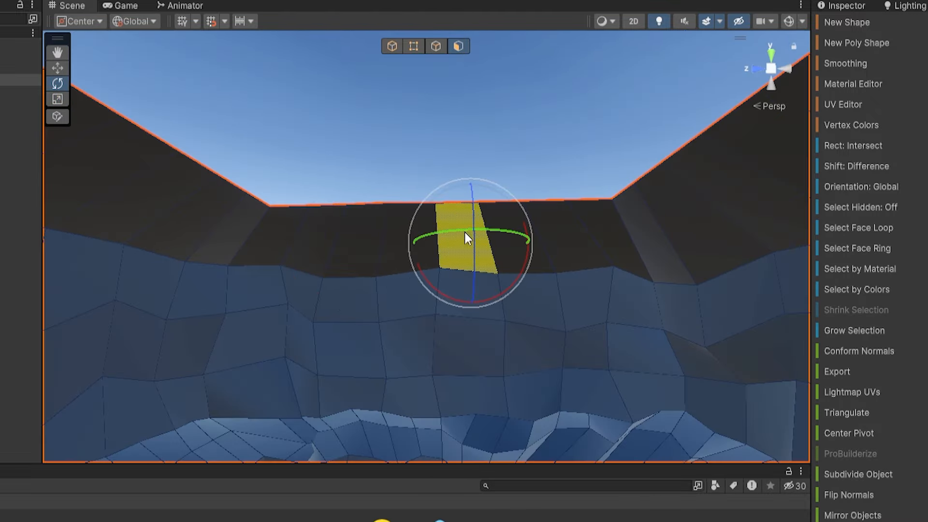
pyautogui.moveTo(465, 232); pyautogui.dragTo(474, 218)
pyautogui.click(131, 222)
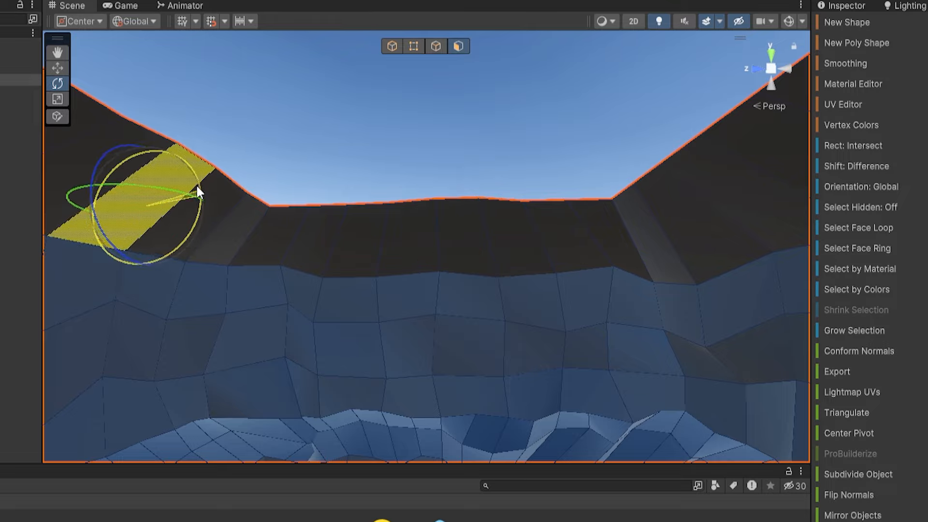
pyautogui.moveTo(197, 187); pyautogui.dragTo(199, 183)
# Step: Rotate narrow overhang faces beside the next corner and along its neighbouring side to roughen the rim there
pyautogui.click(571, 238)
pyautogui.moveTo(570, 238); pyautogui.dragTo(657, 216, button='right')
pyautogui.click(592, 223)
pyautogui.moveTo(561, 196); pyautogui.dragTo(553, 202)
pyautogui.moveTo(553, 202); pyautogui.dragTo(634, 187, button='right')
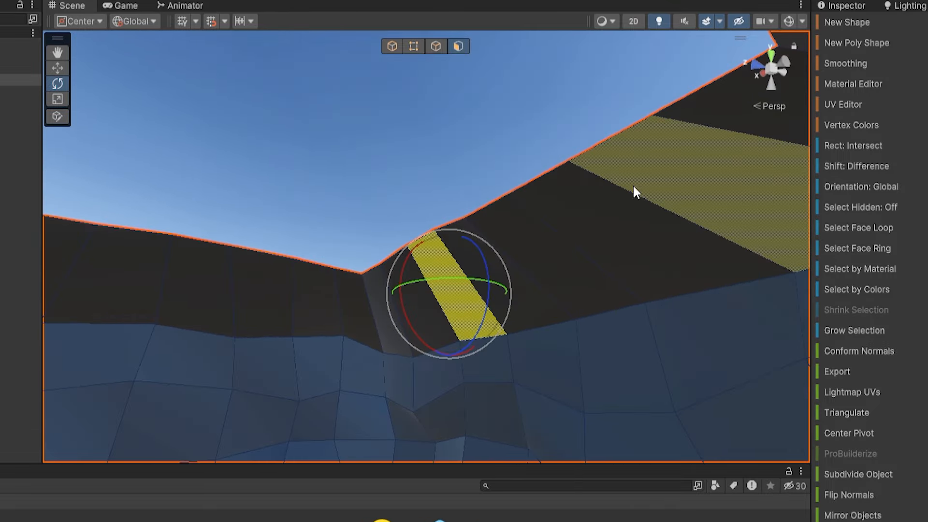
pyautogui.click(601, 202)
pyautogui.click(435, 185)
pyautogui.moveTo(435, 185); pyautogui.dragTo(219, 251, button='right')
# Step: Select all faces of the lower pit floor, including those along its far edge and side
pyautogui.press('w')
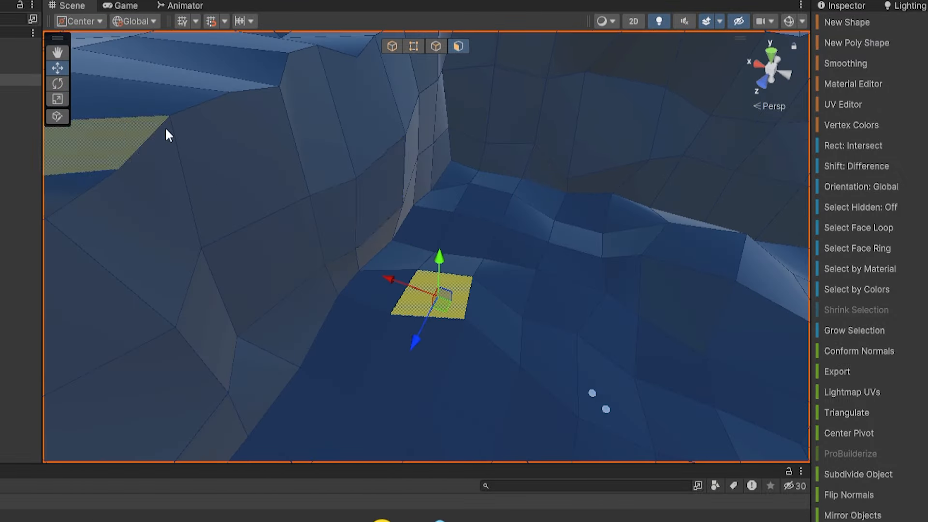
pyautogui.moveTo(420, 240); pyautogui.dragTo(479, 193, button='right')
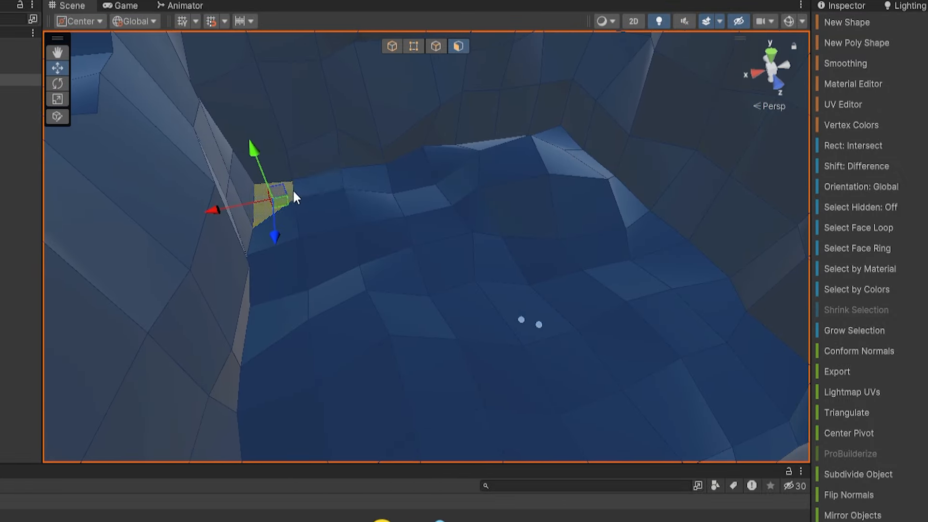
pyautogui.click(298, 191)
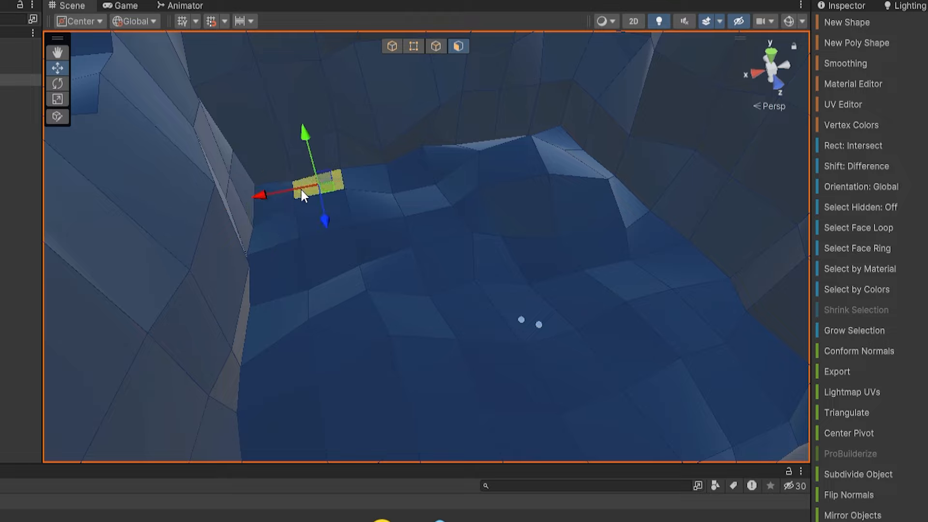
pyautogui.moveTo(301, 189); pyautogui.dragTo(491, 63, button='right')
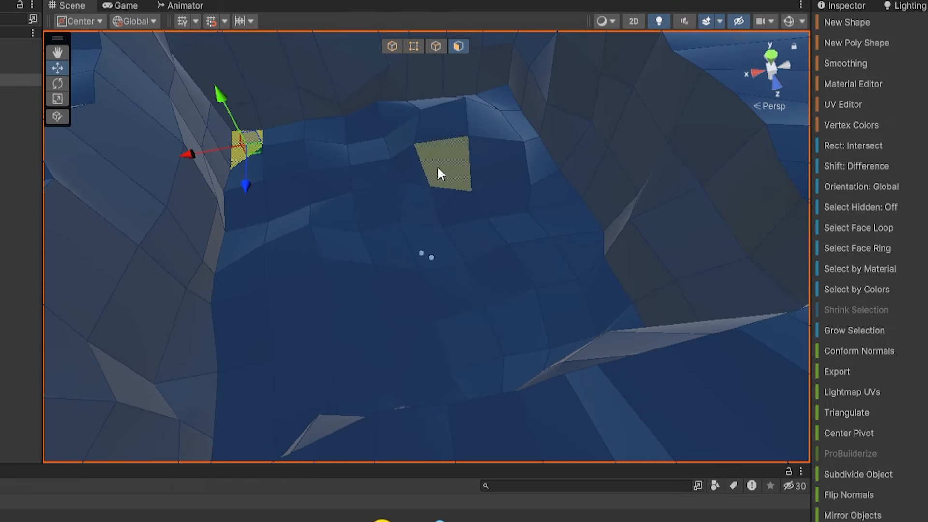
pyautogui.keyDown('shift'); pyautogui.click(268, 139); pyautogui.keyUp('shift')
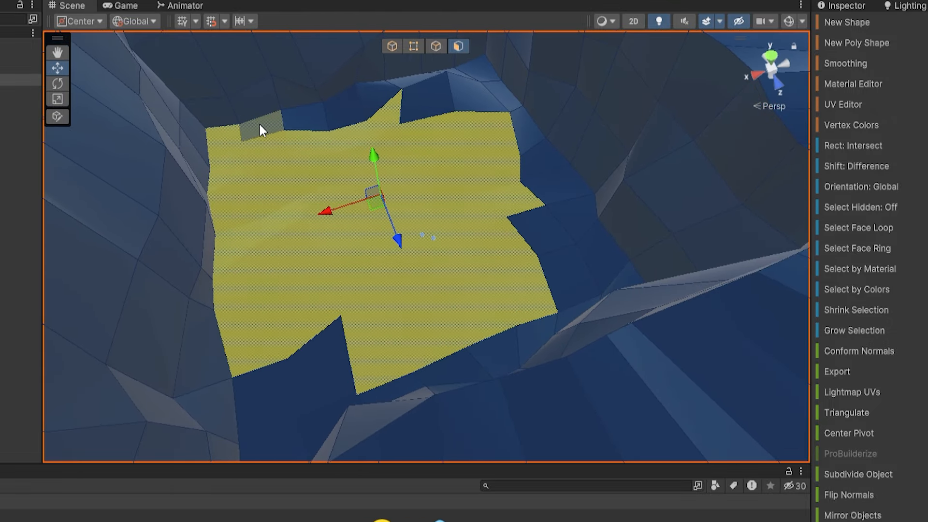
pyautogui.keyDown('shift'); pyautogui.moveTo(263, 126); pyautogui.dragTo(419, 124); pyautogui.keyUp('shift')
pyautogui.keyDown('shift'); pyautogui.click(434, 95); pyautogui.keyUp('shift')
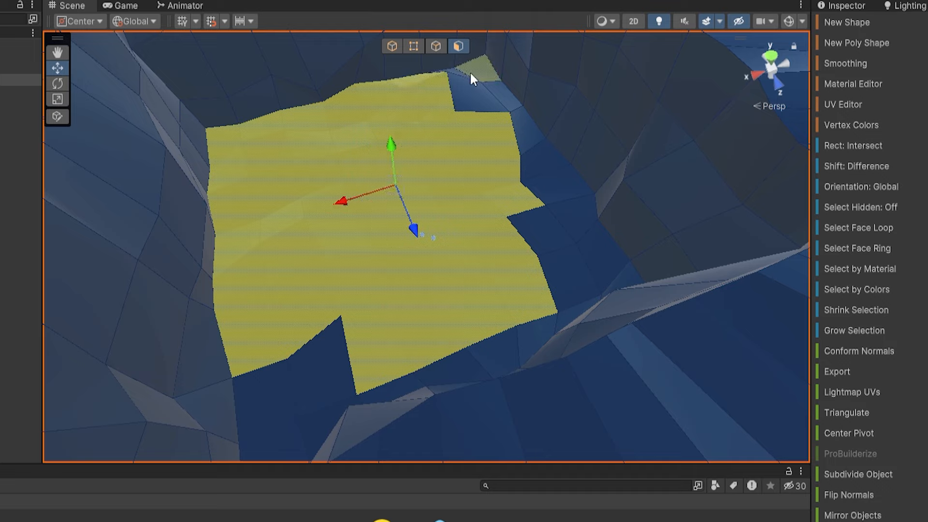
pyautogui.keyDown('shift'); pyautogui.click(460, 71); pyautogui.keyUp('shift')
pyautogui.keyDown('shift'); pyautogui.click(480, 91); pyautogui.keyUp('shift')
pyautogui.keyDown('shift'); pyautogui.click(523, 131); pyautogui.keyUp('shift')
pyautogui.keyDown('shift'); pyautogui.click(554, 179); pyautogui.keyUp('shift')
pyautogui.keyDown('shift'); pyautogui.click(574, 231); pyautogui.keyUp('shift')
# Step: Add all faces of the sloping ledge around the pit to the floor selection
pyautogui.moveTo(454, 261); pyautogui.dragTo(451, 267, button='right')
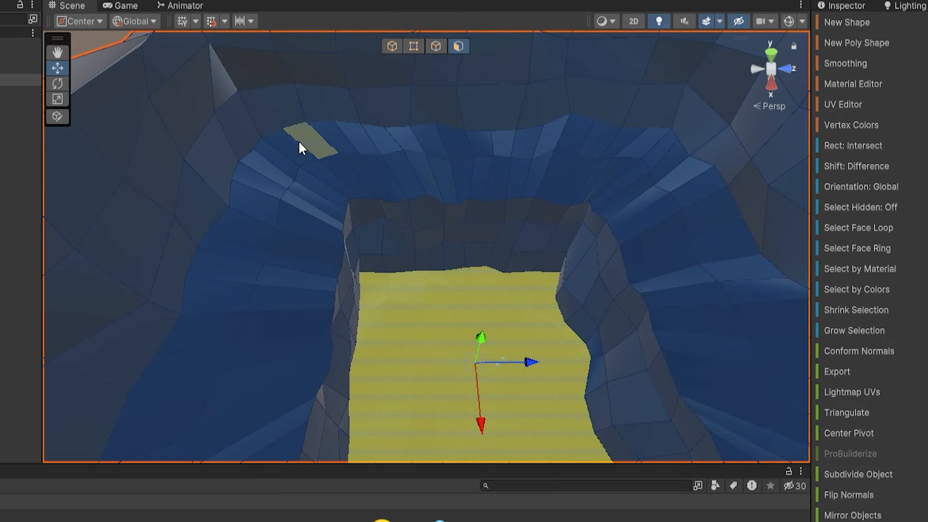
pyautogui.keyDown('shift'); pyautogui.moveTo(298, 141); pyautogui.dragTo(440, 164); pyautogui.keyUp('shift')
pyautogui.moveTo(440, 164); pyautogui.dragTo(486, 159, button='right')
pyautogui.keyDown('shift'); pyautogui.moveTo(298, 152); pyautogui.dragTo(437, 160); pyautogui.keyUp('shift')
pyautogui.moveTo(464, 157); pyautogui.dragTo(490, 144, button='right')
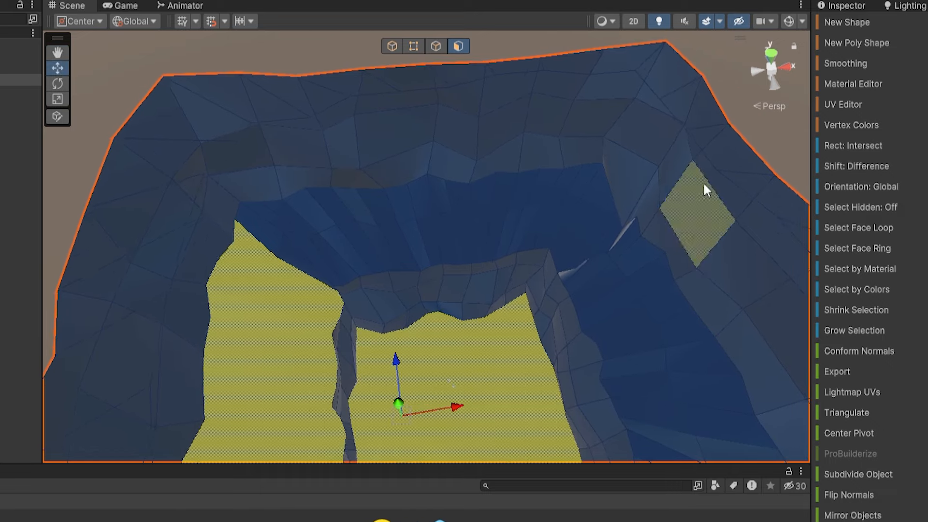
pyautogui.keyDown('shift'); pyautogui.moveTo(306, 213); pyautogui.dragTo(517, 239); pyautogui.keyUp('shift')
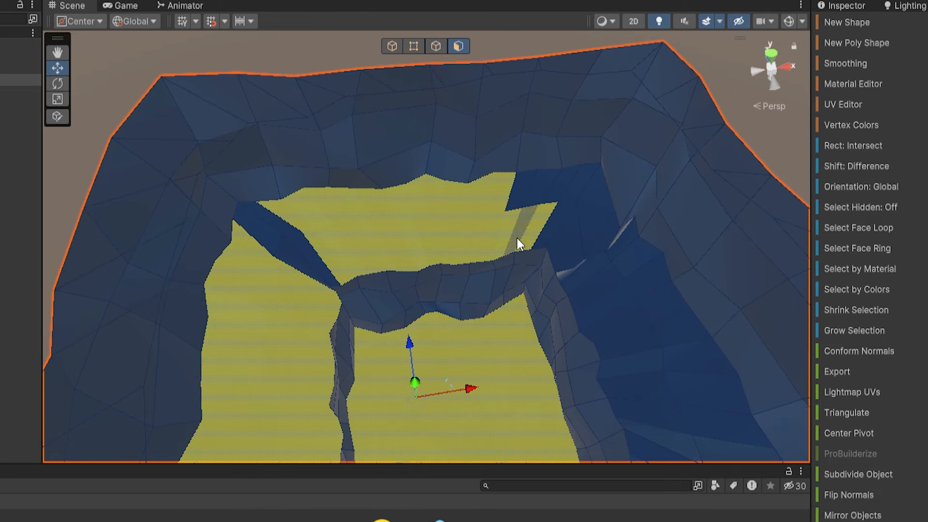
pyautogui.moveTo(295, 244); pyautogui.dragTo(725, 294, button='right')
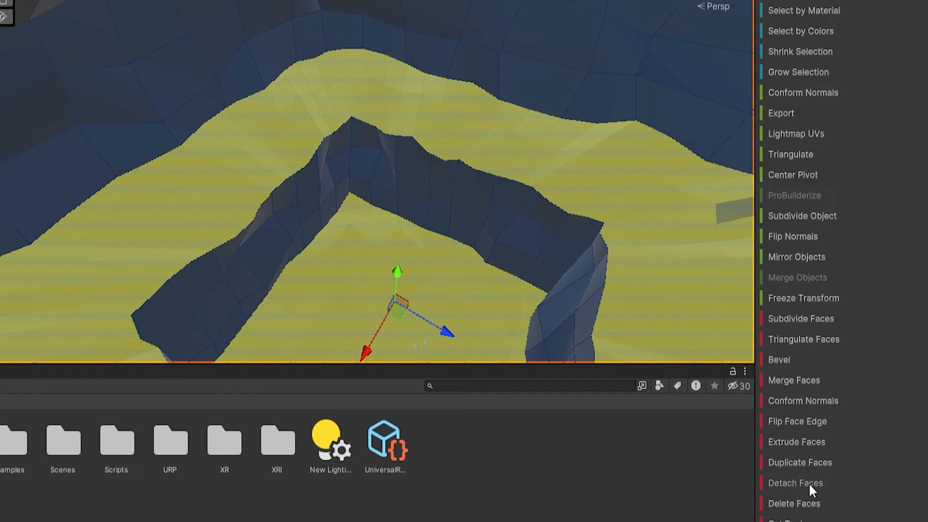
# Step: Detach the selected floor and ledge faces into a separate object and name it Floor
pyautogui.click(773, 485)
pyautogui.moveTo(145, 155); pyautogui.dragTo(445, 208, button='right')
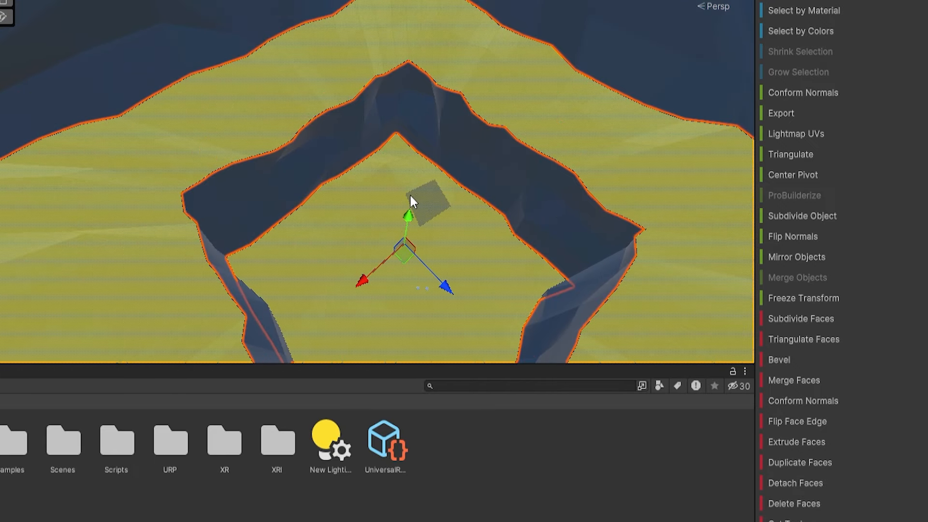
pyautogui.write('F')
pyautogui.write('loor')
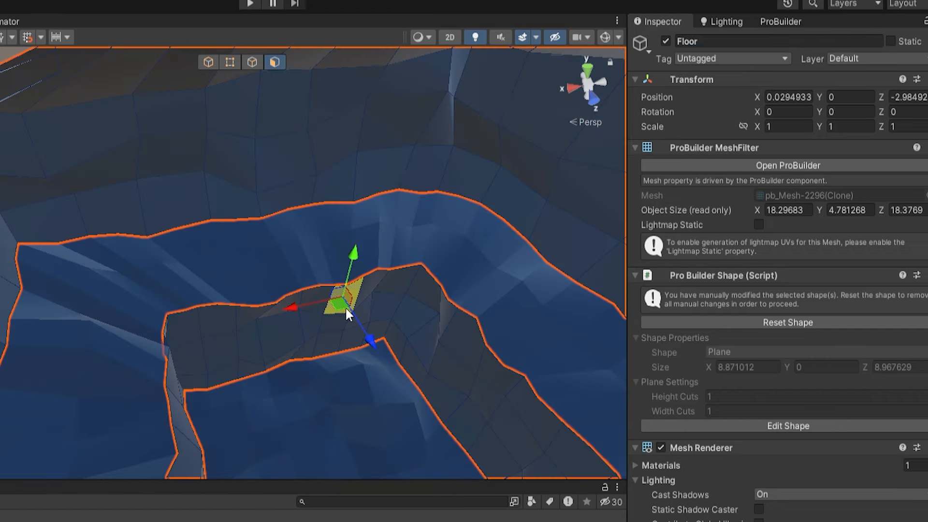
# Step: Select every face of the remaining Plane object, covering the walls and the overhang
pyautogui.moveTo(345, 306); pyautogui.dragTo(285, 137, button='right')
pyautogui.click(225, 169)
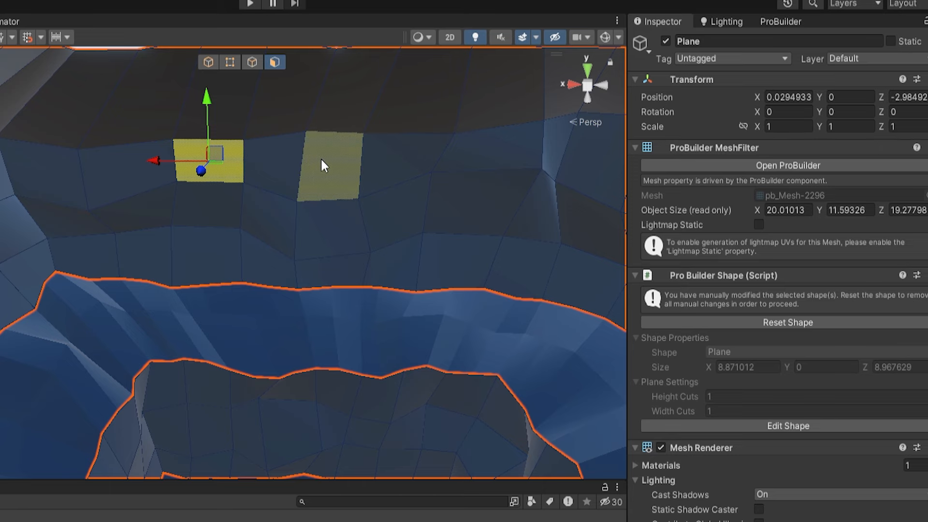
pyautogui.hotkey('ctrl', 'a')
pyautogui.moveTo(323, 159); pyautogui.dragTo(249, 133, button='right')
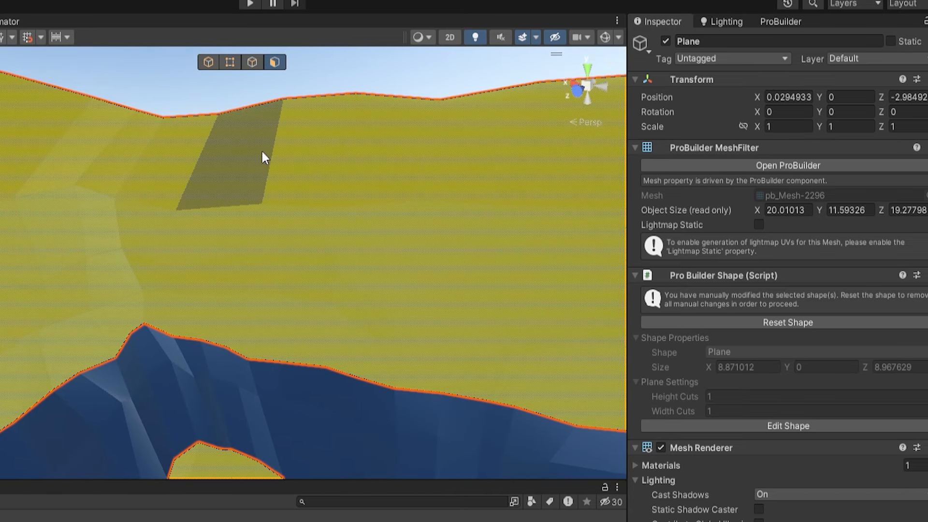
# Step: Deselect the dark overhang faces around the first corner and along its adjoining side
pyautogui.keyDown('shift'); pyautogui.click(261, 150); pyautogui.keyUp('shift')
pyautogui.keyDown('shift'); pyautogui.click(310, 146); pyautogui.keyUp('shift')
pyautogui.keyDown('shift'); pyautogui.click(178, 144); pyautogui.keyUp('shift')
pyautogui.keyDown('shift'); pyautogui.click(126, 139); pyautogui.keyUp('shift')
pyautogui.keyDown('shift'); pyautogui.click(99, 131); pyautogui.keyUp('shift')
pyautogui.keyDown('shift'); pyautogui.click(41, 123); pyautogui.keyUp('shift')
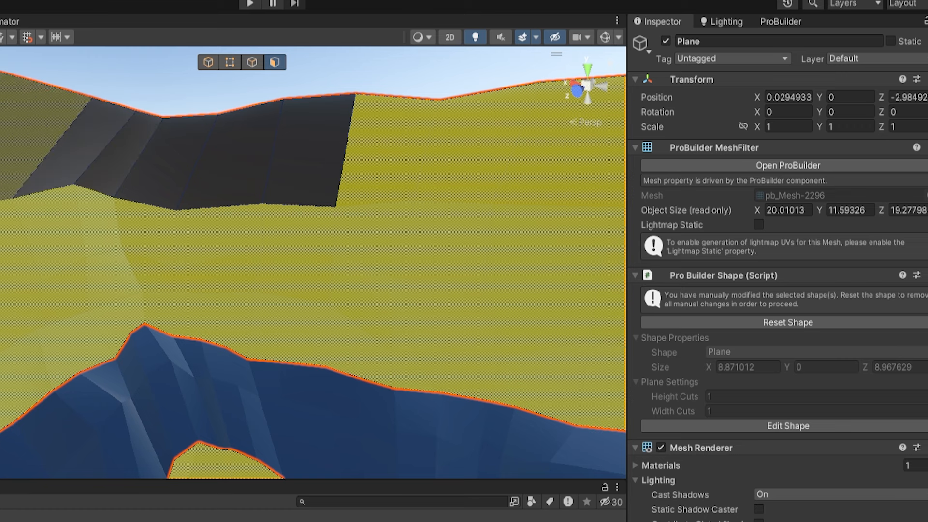
pyautogui.moveTo(114, 115); pyautogui.dragTo(63, 114, button='right')
pyautogui.keyDown('shift'); pyautogui.click(62, 114); pyautogui.keyUp('shift')
pyautogui.keyDown('shift'); pyautogui.click(145, 116); pyautogui.keyUp('shift')
pyautogui.keyDown('shift'); pyautogui.click(216, 116); pyautogui.keyUp('shift')
# Step: Deselect the rest of the overhang faces around the opening, leaving only the wall faces selected
pyautogui.moveTo(216, 116); pyautogui.dragTo(131, 150, button='right')
pyautogui.keyDown('shift'); pyautogui.click(150, 151); pyautogui.keyUp('shift')
pyautogui.keyDown('shift'); pyautogui.click(227, 145); pyautogui.keyUp('shift')
pyautogui.keyDown('shift'); pyautogui.click(300, 139); pyautogui.keyUp('shift')
pyautogui.keyDown('shift'); pyautogui.click(360, 135); pyautogui.keyUp('shift')
pyautogui.keyDown('shift'); pyautogui.click(426, 135); pyautogui.keyUp('shift')
pyautogui.moveTo(425, 136); pyautogui.dragTo(145, 136, button='right')
pyautogui.keyDown('shift'); pyautogui.click(234, 130); pyautogui.keyUp('shift')
pyautogui.keyDown('shift'); pyautogui.click(339, 137); pyautogui.keyUp('shift')
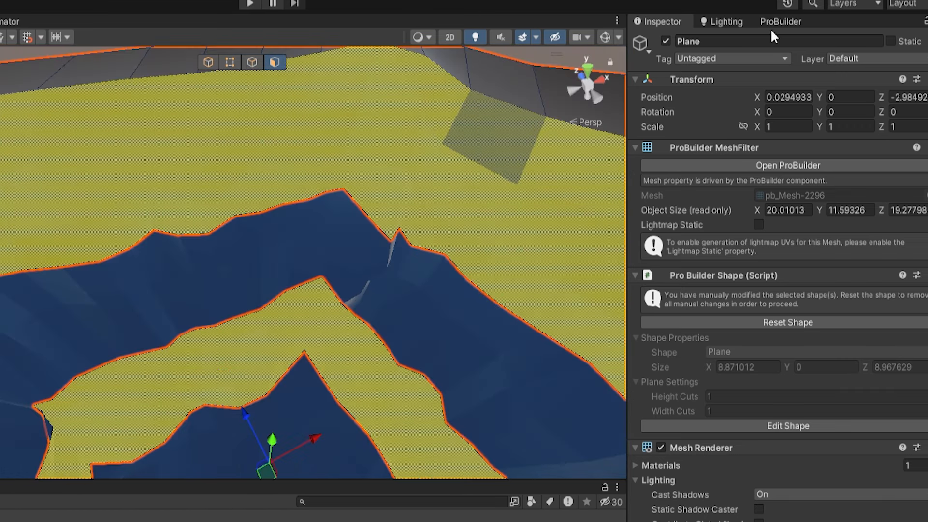
# Step: Detach the selected wall faces into a separate object and name it Walls
pyautogui.click(764, 21)
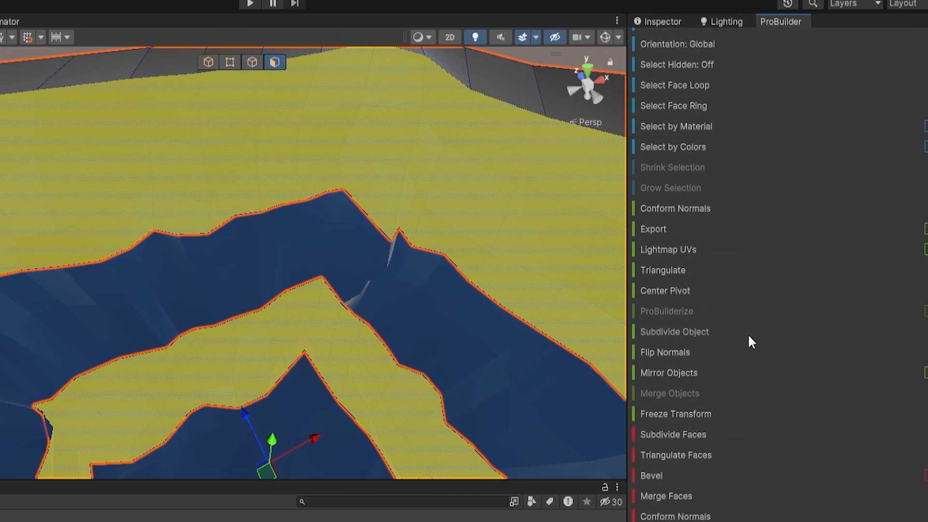
pyautogui.scroll(-1, 747, 338)
pyautogui.click(654, 467)
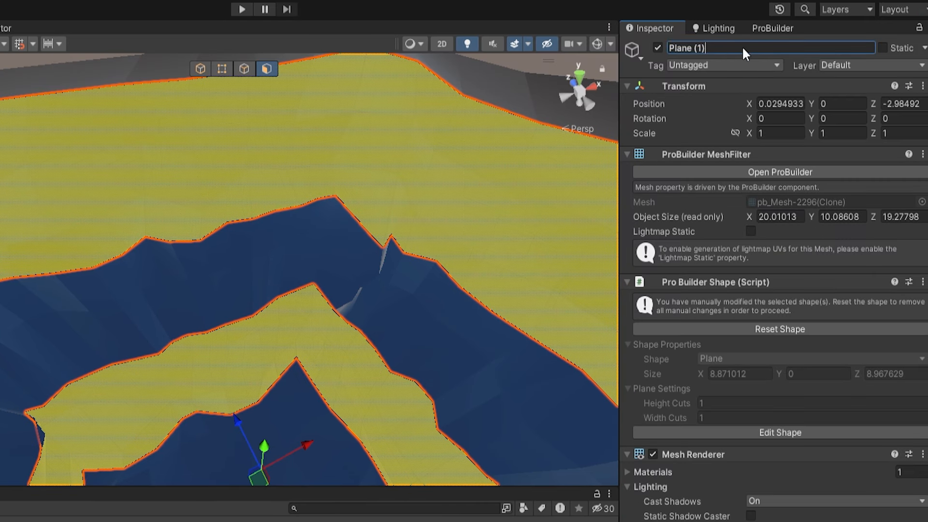
pyautogui.hotkey('ctrl', 'a')
pyautogui.write('Wal')
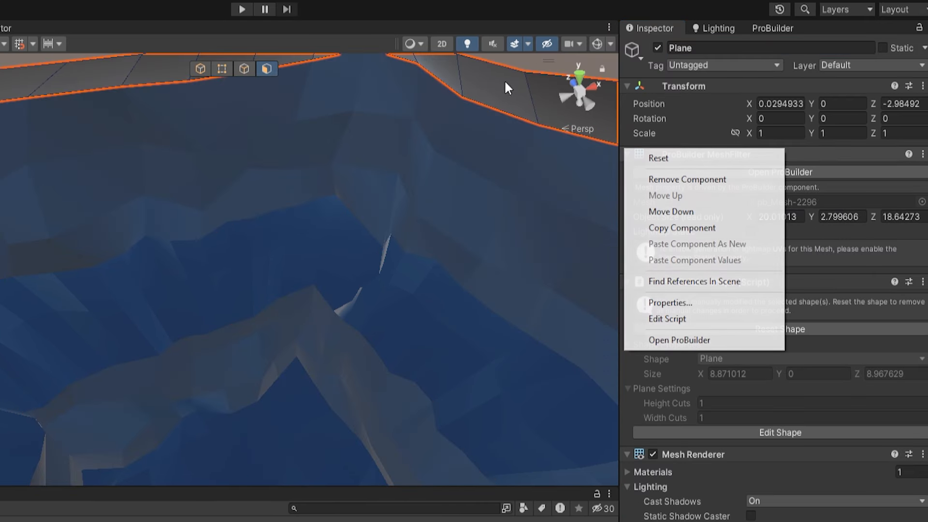
# Step: Rename the remaining overhang object from Plane to Slippery Walls
pyautogui.moveTo(504, 80); pyautogui.dragTo(435, 164, button='right')
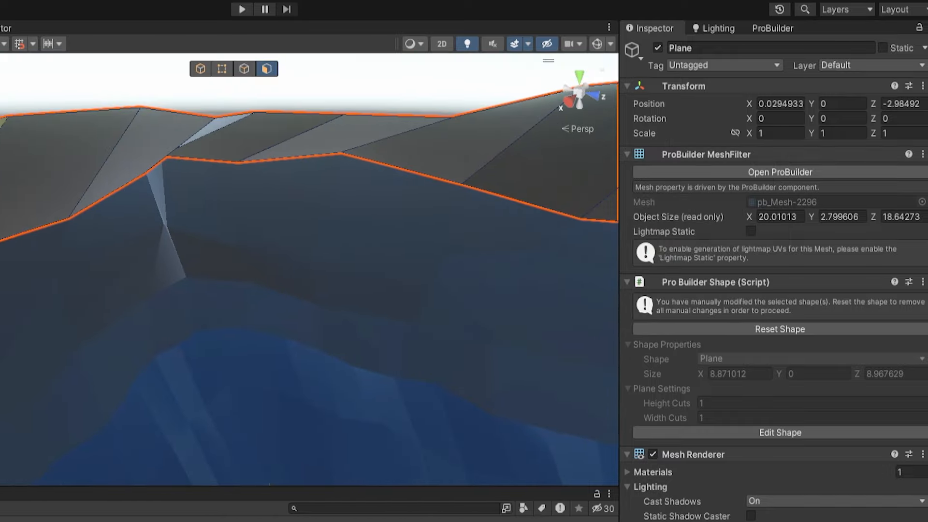
pyautogui.click(717, 47)
pyautogui.write('Sl')
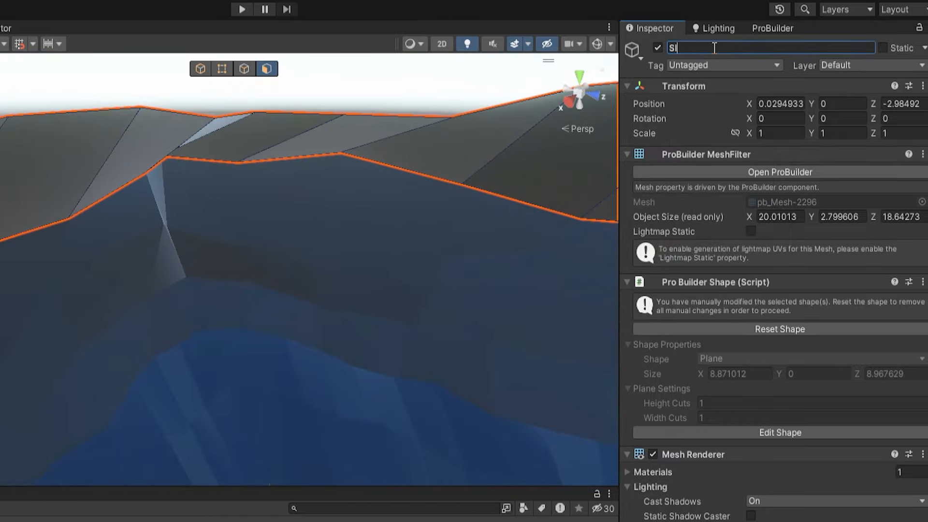
pyautogui.write('ippery Walls')
pyautogui.press('Return')
pyautogui.scroll(3, 437, 480)
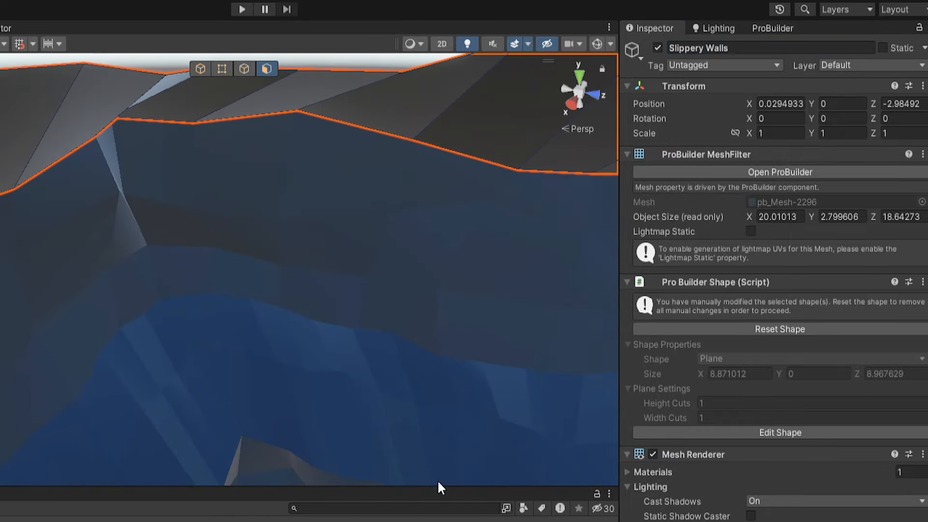
pyautogui.click(251, 312)
pyautogui.moveTo(251, 312); pyautogui.dragTo(362, 356, button='right')
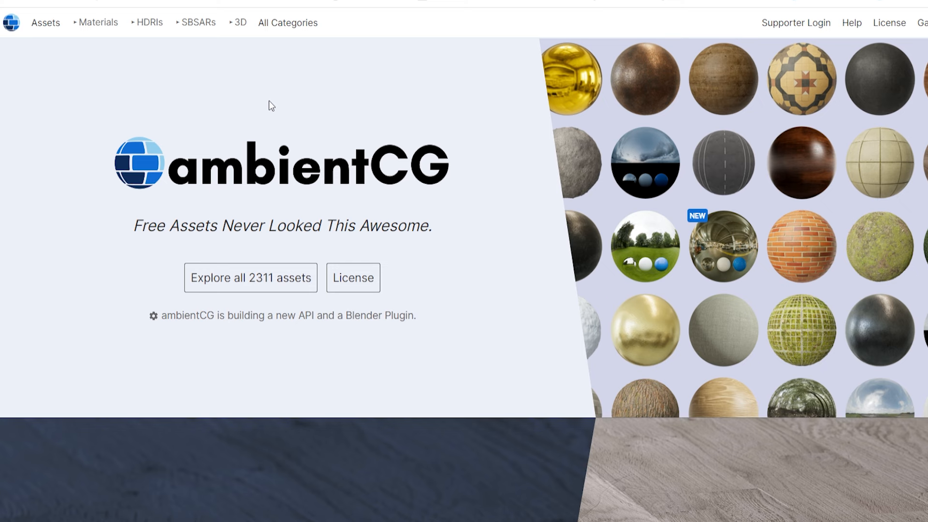
# Step: Switch to the ambientCG website, search its materials for grass and open the dark green grass material
pyautogui.click(87, 24)
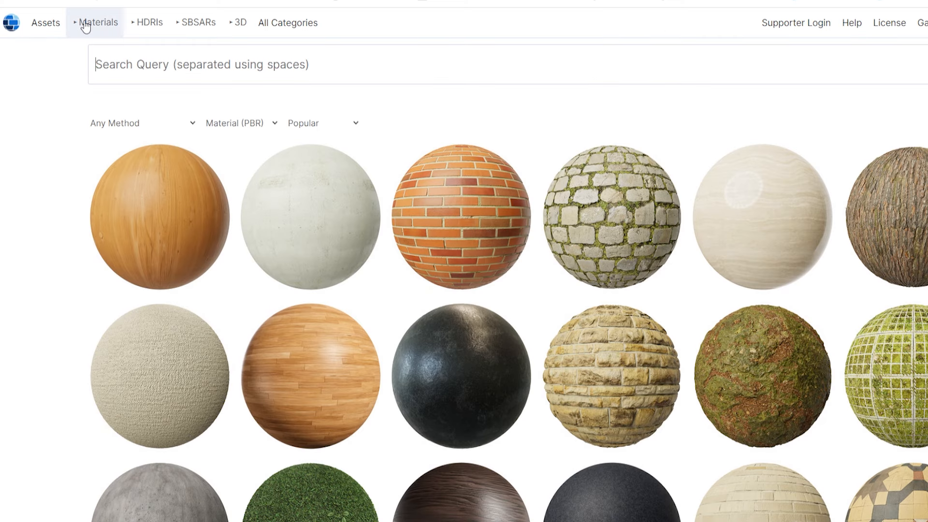
pyautogui.click(363, 60)
pyautogui.write('grass')
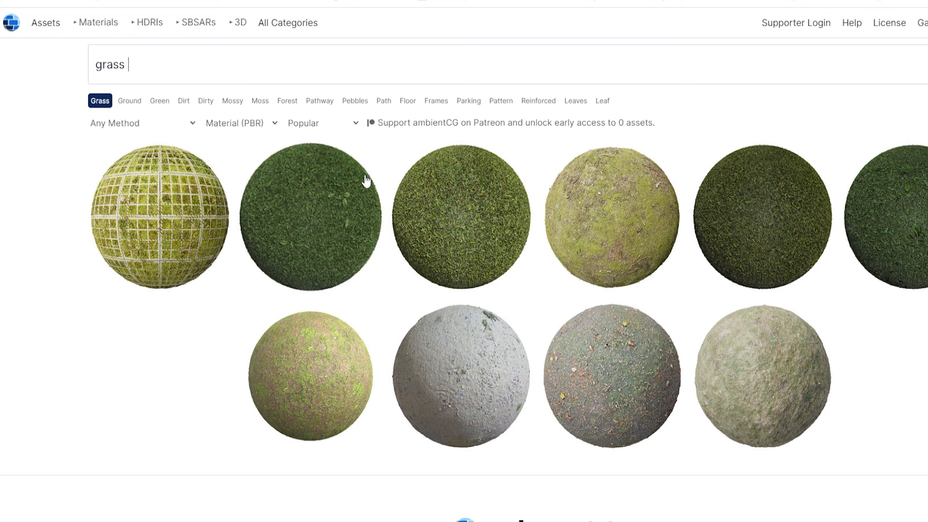
pyautogui.click(334, 184)
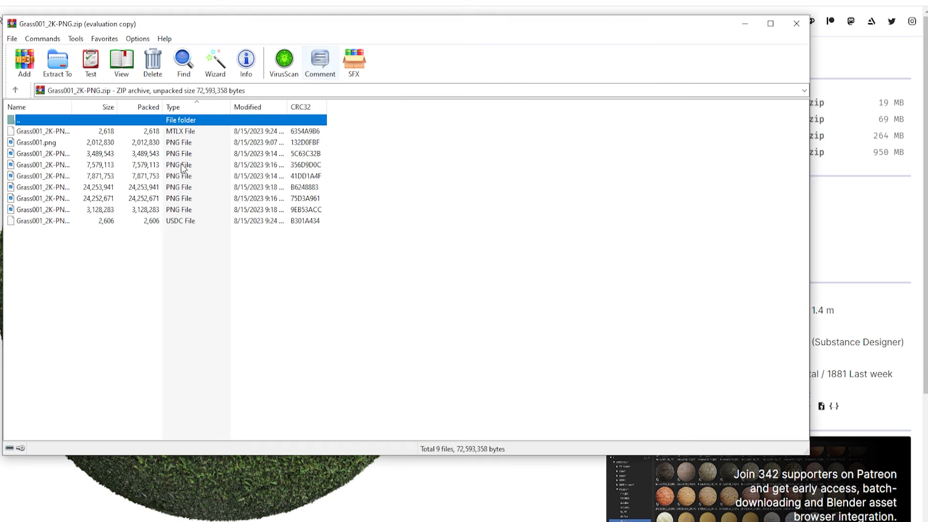
# Step: Bring the Grass001_2K-PNG_Color texture from the Grass001_2K-PNG.zip archive into the Unity project and move it into the Materials folder
pyautogui.click(79, 143)
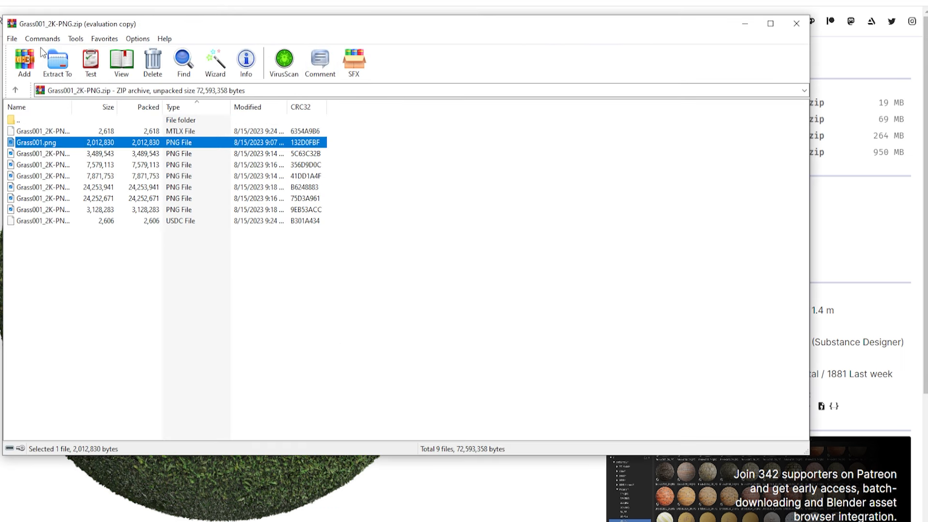
pyautogui.click(81, 154)
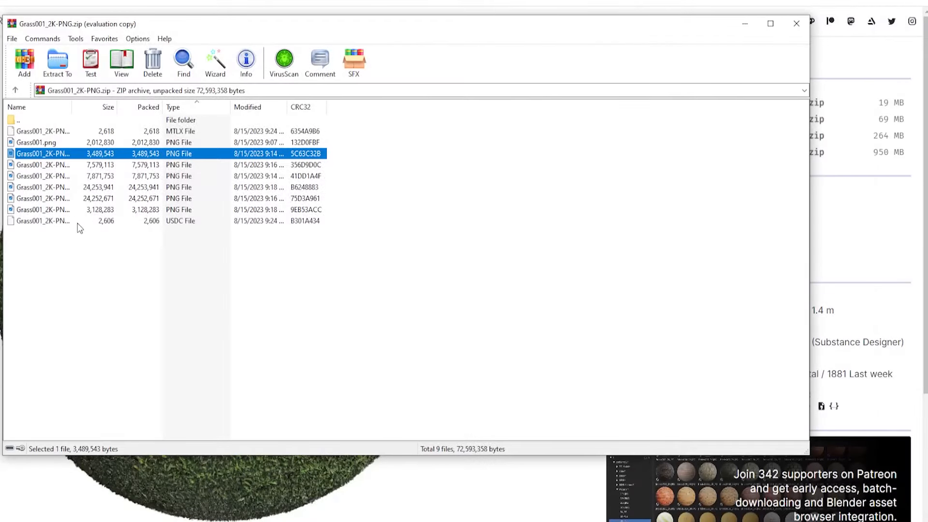
pyautogui.doubleClick(76, 165)
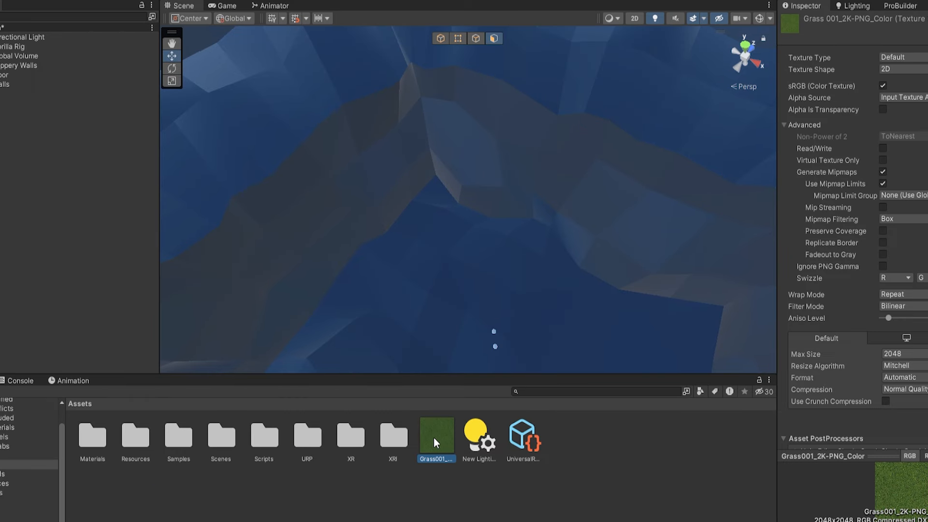
pyautogui.moveTo(108, 460); pyautogui.dragTo(100, 448)
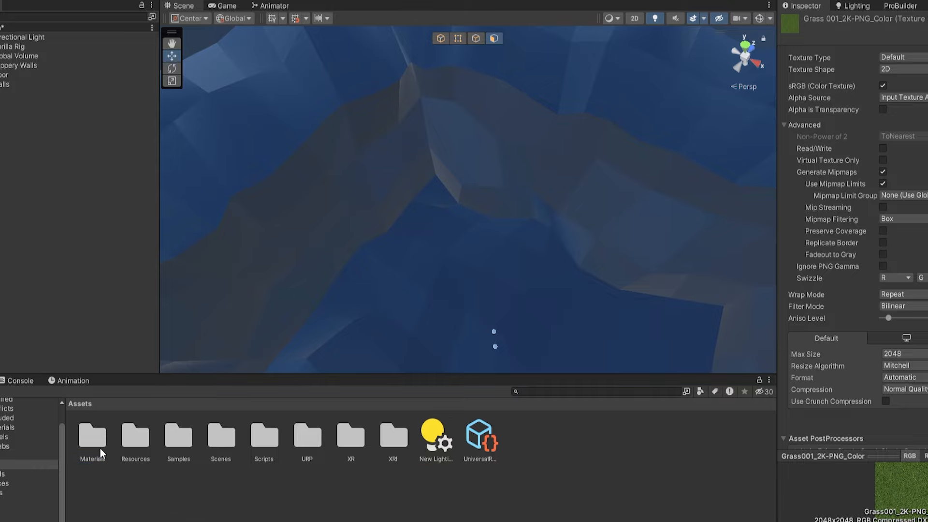
pyautogui.rightClick(165, 500)
pyautogui.moveTo(230, 158)
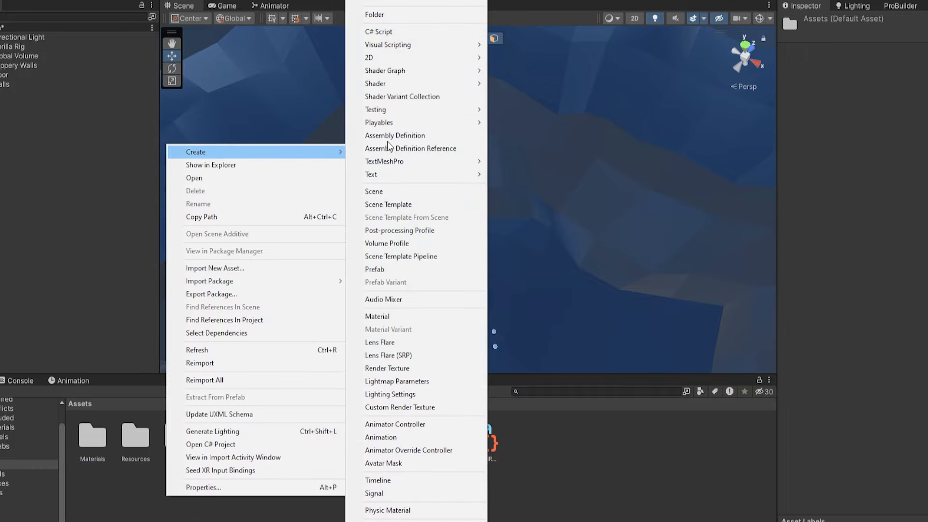
pyautogui.click(117, 513)
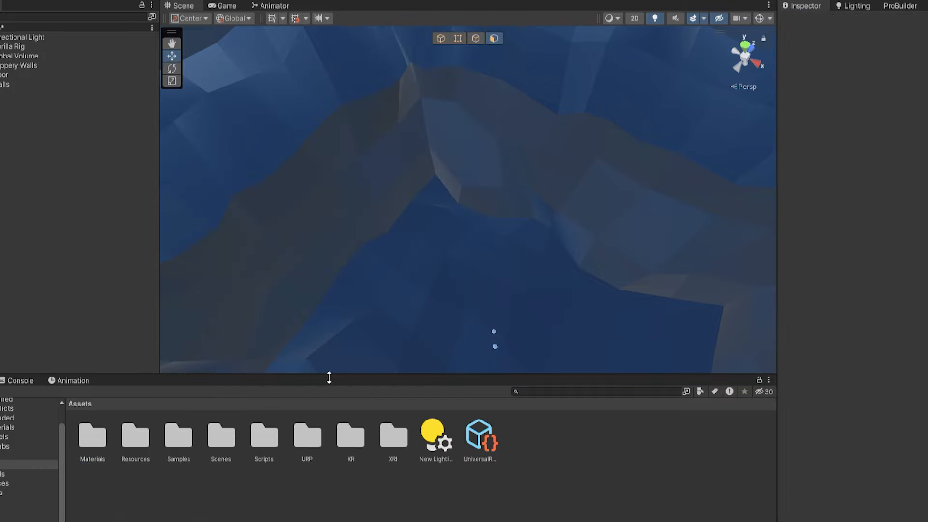
# Step: Set the Grass001_2K-PNG_Color texture's max size to 512 and filter mode to Point (no filter), and apply the import settings
pyautogui.doubleClick(88, 438)
pyautogui.click(82, 441)
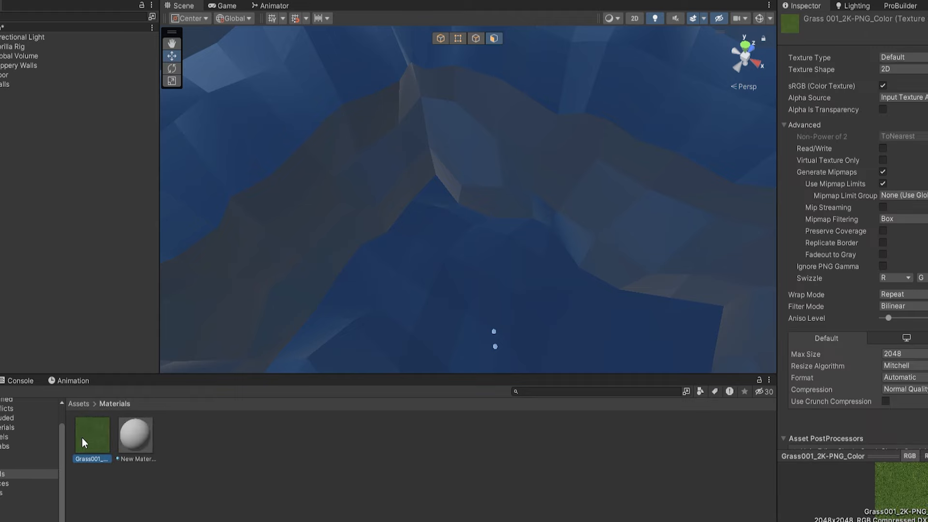
pyautogui.click(904, 353)
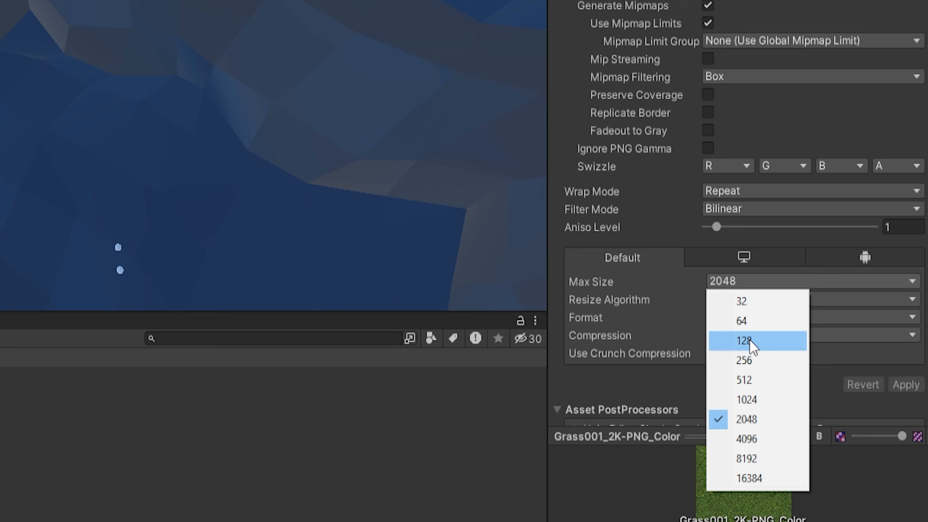
pyautogui.click(924, 420)
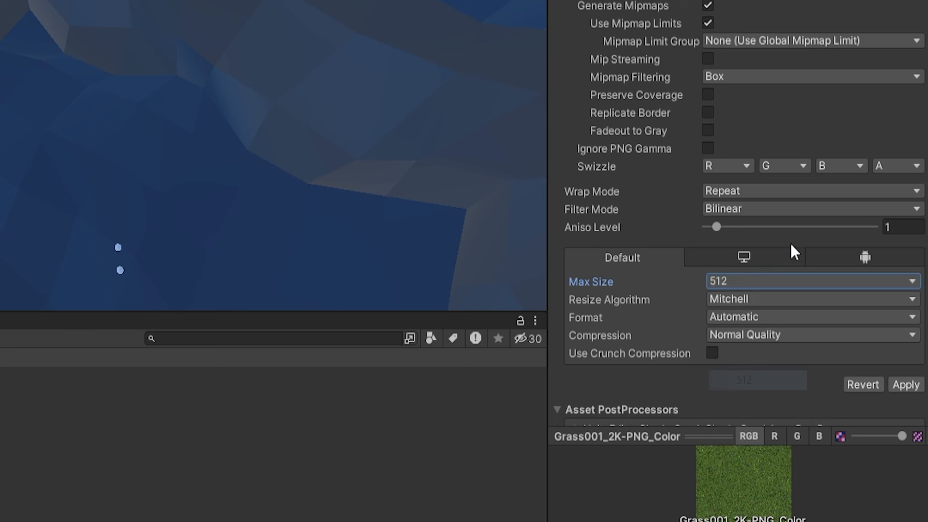
pyautogui.click(758, 208)
pyautogui.click(816, 237)
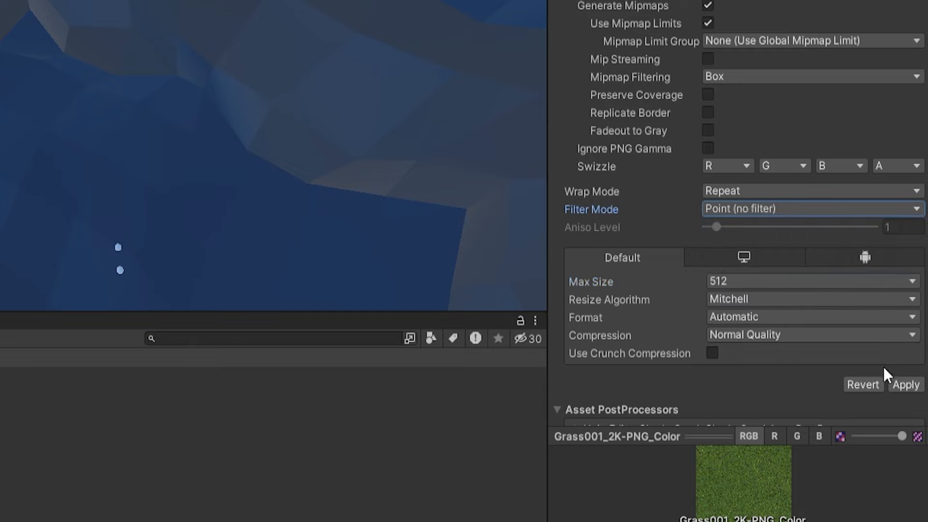
pyautogui.click(895, 385)
# Step: Create a new material named Grass in the Materials folder and set its smoothness to 0
pyautogui.rightClick(189, 468)
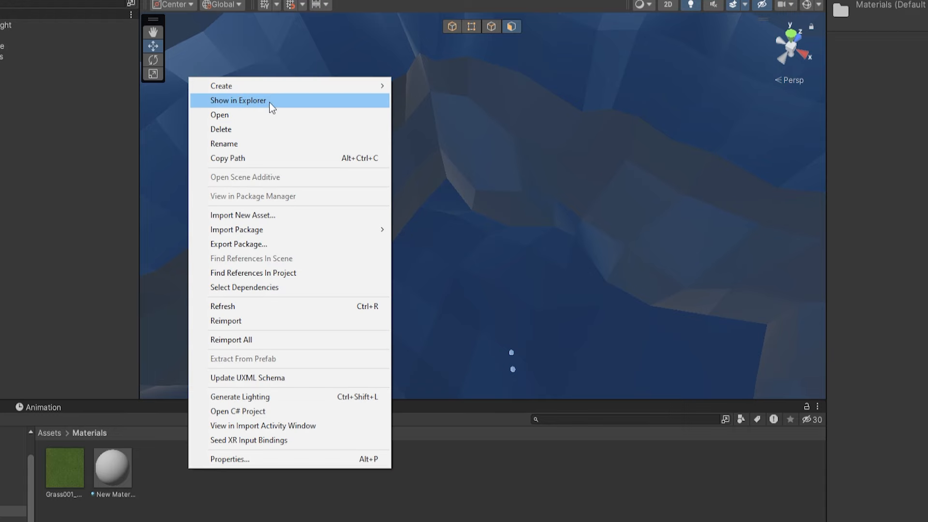
pyautogui.moveTo(272, 91)
pyautogui.click(455, 336)
pyautogui.write('Grass')
pyautogui.press('Return')
pyautogui.moveTo(776, 224); pyautogui.dragTo(513, 256)
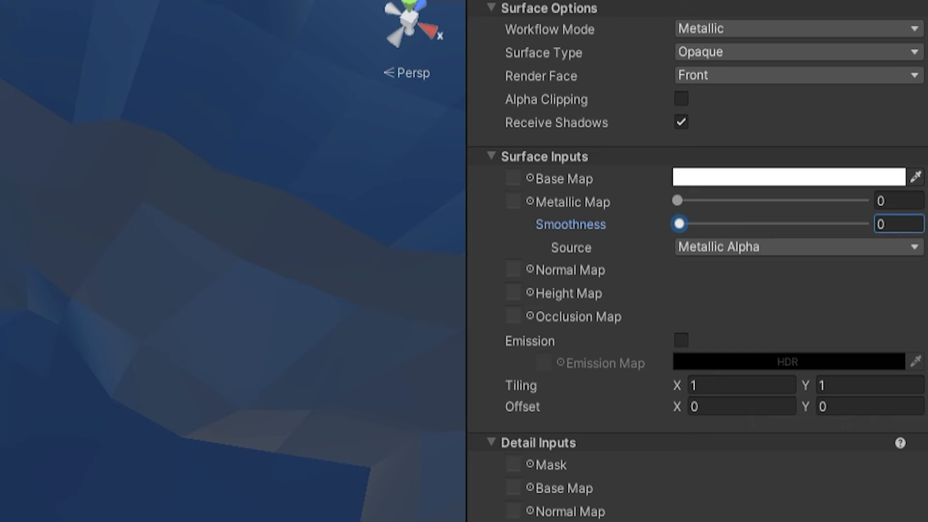
# Step: Assign the grass color texture to the Grass material's base map and apply the material to the floor
pyautogui.moveTo(541, 187); pyautogui.dragTo(519, 187)
pyautogui.moveTo(100, 440); pyautogui.dragTo(407, 297)
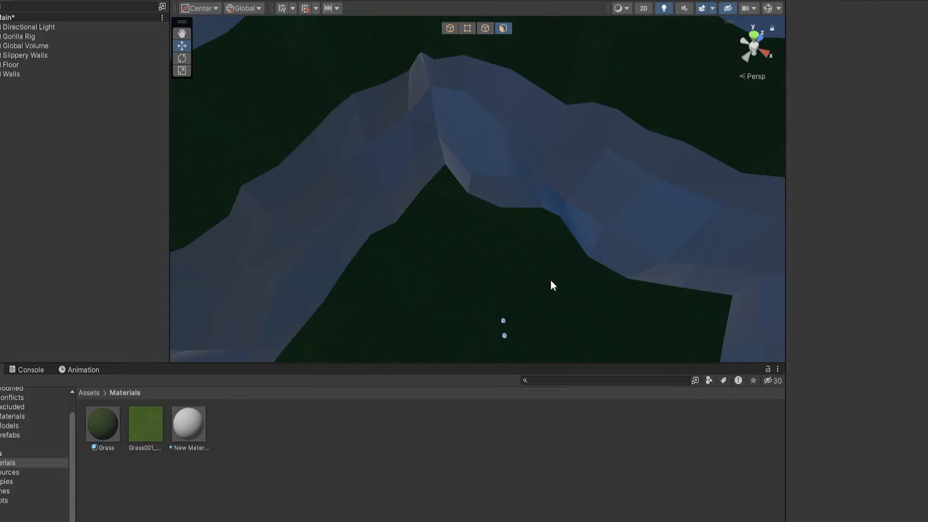
pyautogui.moveTo(550, 280); pyautogui.dragTo(532, 196, button='right')
pyautogui.moveTo(667, 19); pyautogui.dragTo(485, 231, button='right')
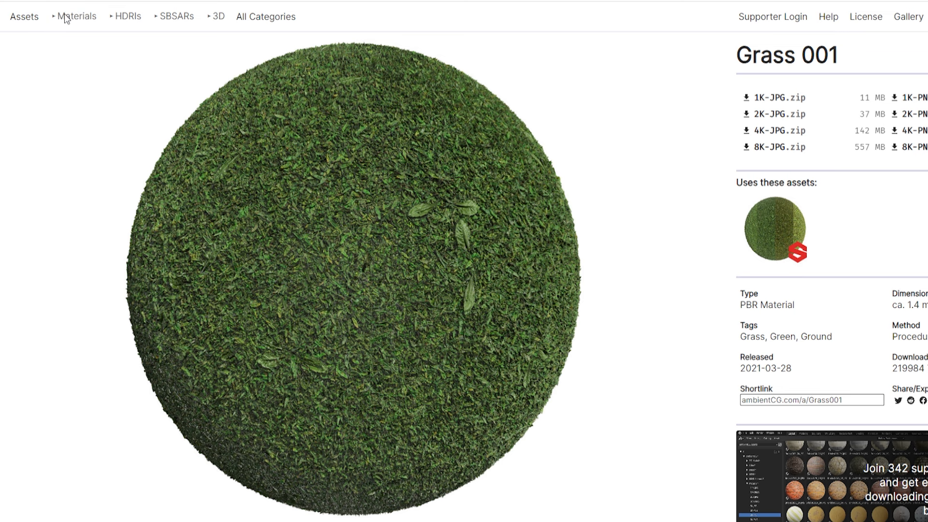
# Step: Switch to the ambientCG website, search its materials for rock and open the Rock 050 material
pyautogui.click(68, 16)
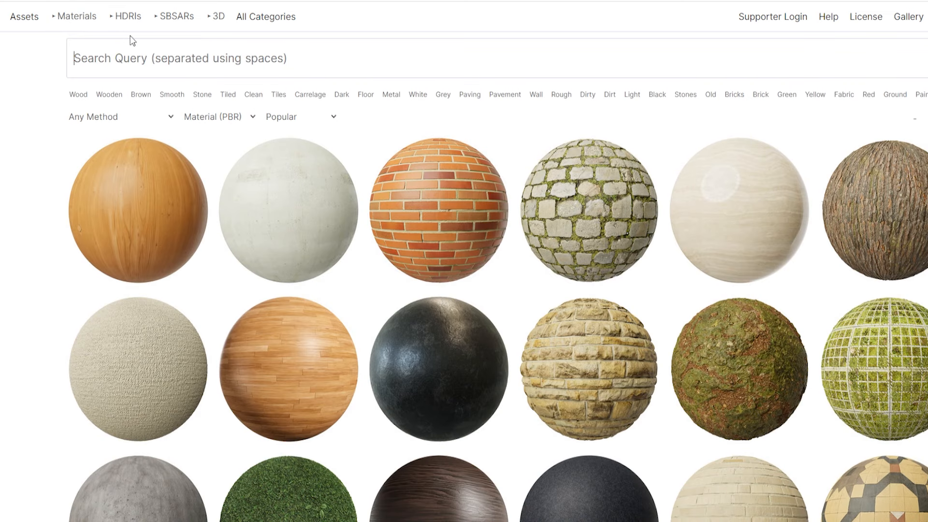
pyautogui.click(252, 52)
pyautogui.write('rock')
pyautogui.press('Return')
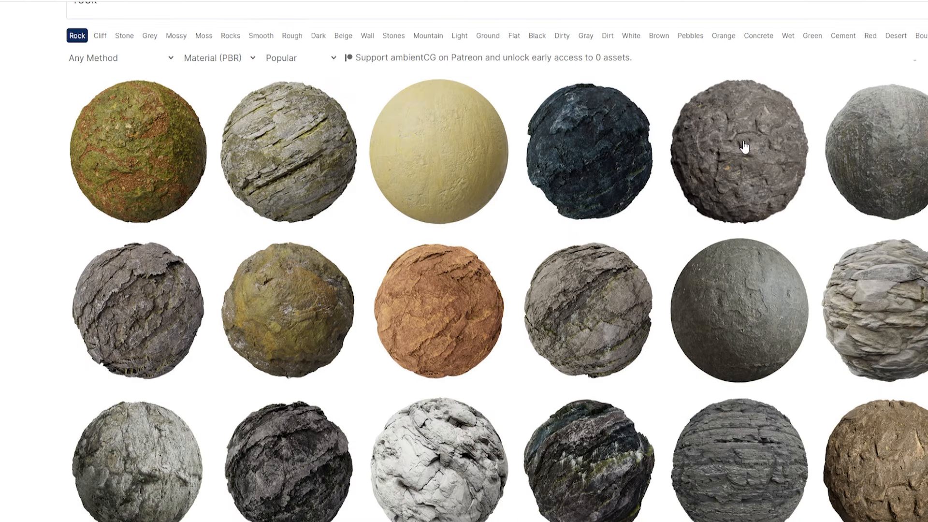
pyautogui.click(744, 148)
# Step: Download the 2K-PNG version of Rock 050 and bring its Rock050_2K-PNG_Color texture into Unity's Materials folder
pyautogui.moveTo(919, 119)
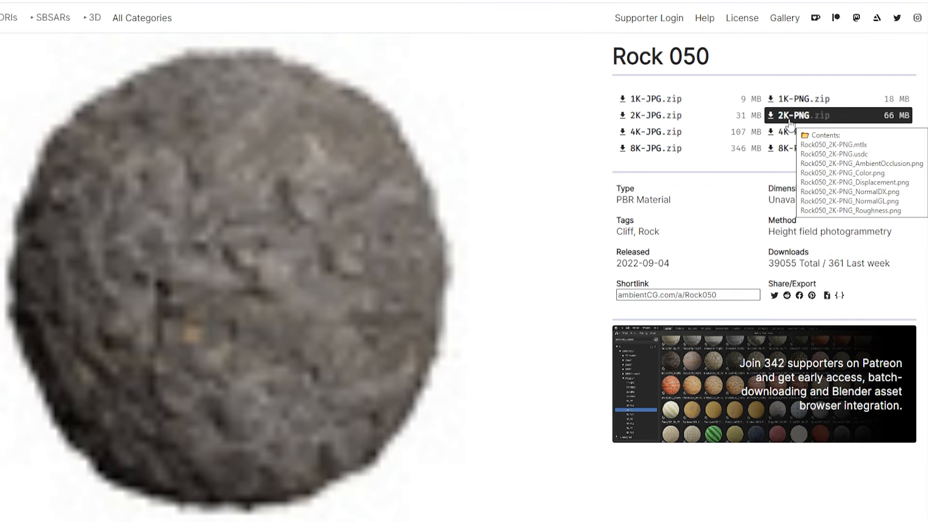
pyautogui.click(792, 117)
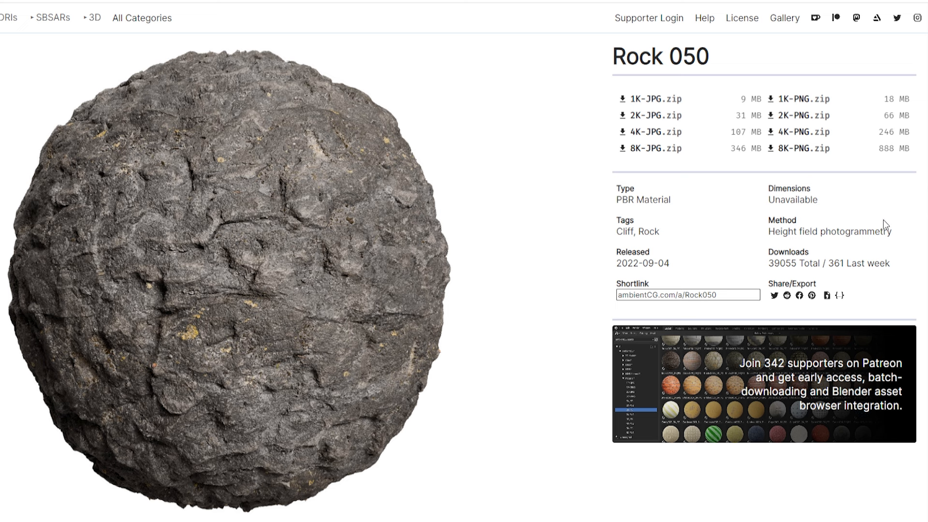
pyautogui.click(804, 115)
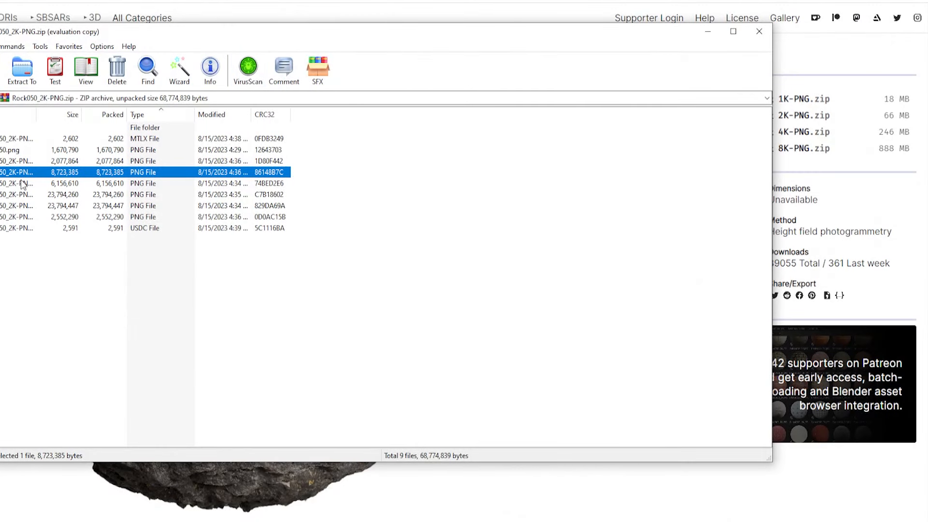
pyautogui.moveTo(24, 175); pyautogui.dragTo(42, 180)
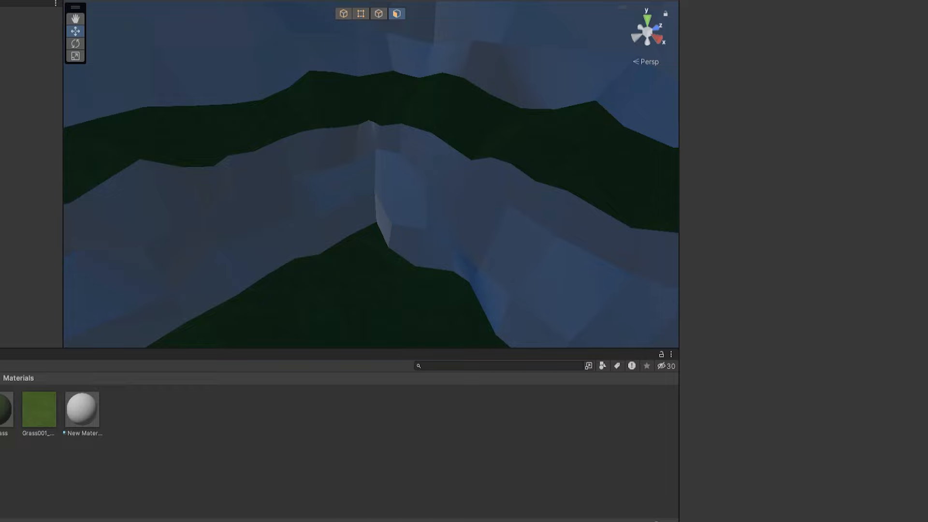
pyautogui.moveTo(178, 446); pyautogui.dragTo(179, 445)
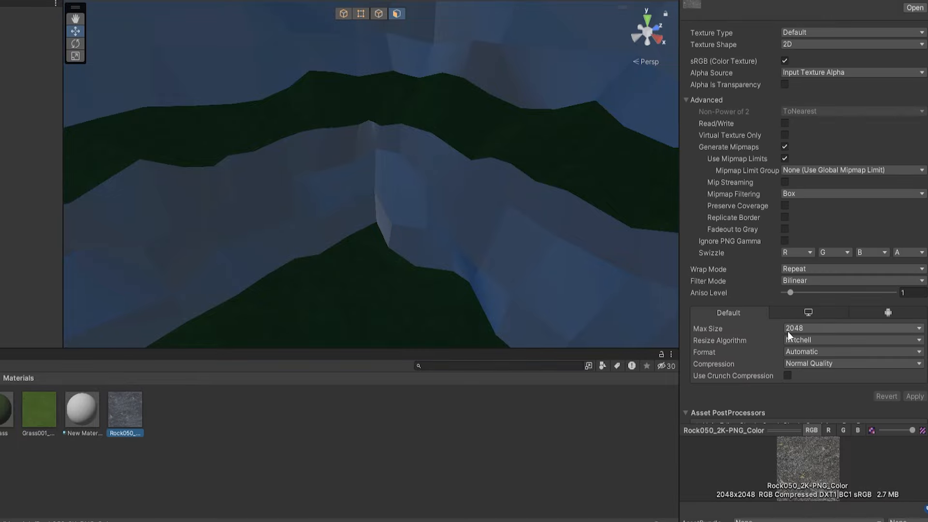
# Step: Set the Rock050_2K-PNG_Color texture's max size to 512 and filter mode to Point (no filter), and apply the import settings
pyautogui.click(789, 329)
pyautogui.click(795, 394)
pyautogui.click(793, 281)
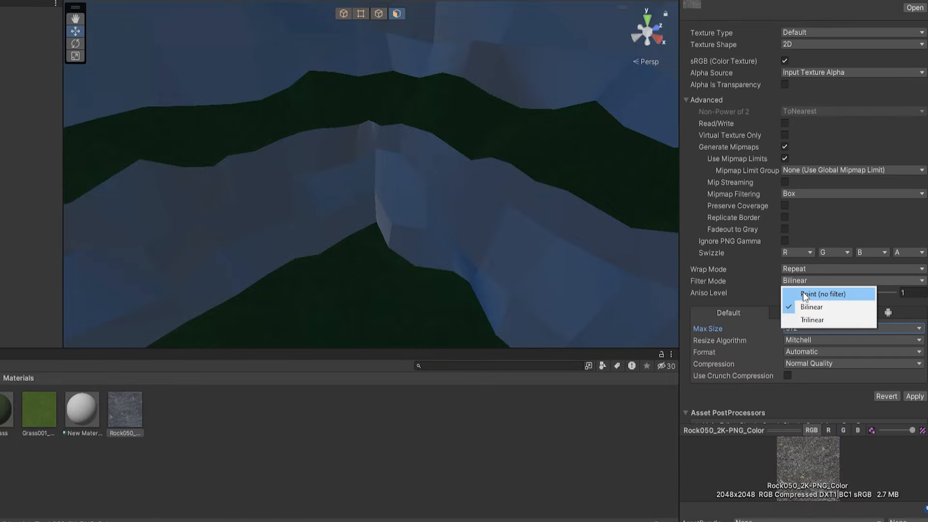
pyautogui.click(801, 293)
pyautogui.click(915, 396)
# Step: Create a new material named Rock in the Materials folder and set its smoothness to 0
pyautogui.rightClick(177, 414)
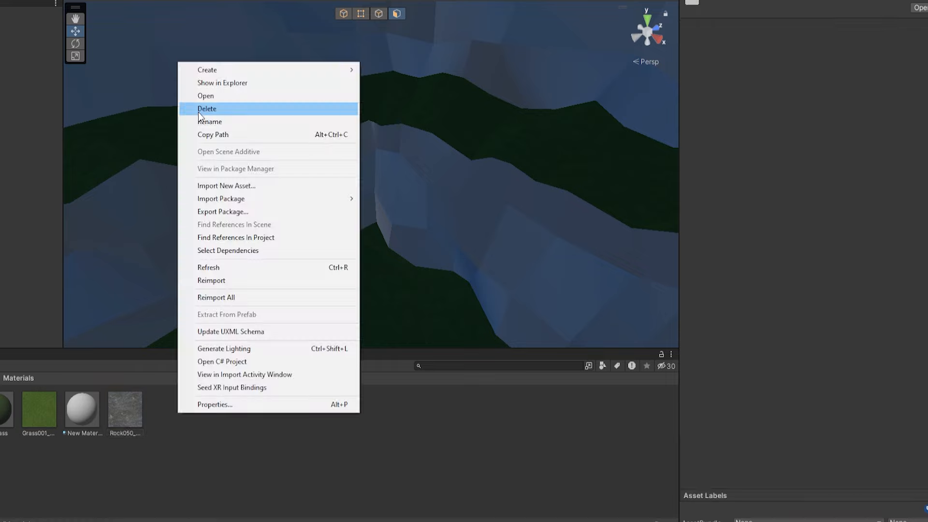
pyautogui.moveTo(195, 75)
pyautogui.click(388, 289)
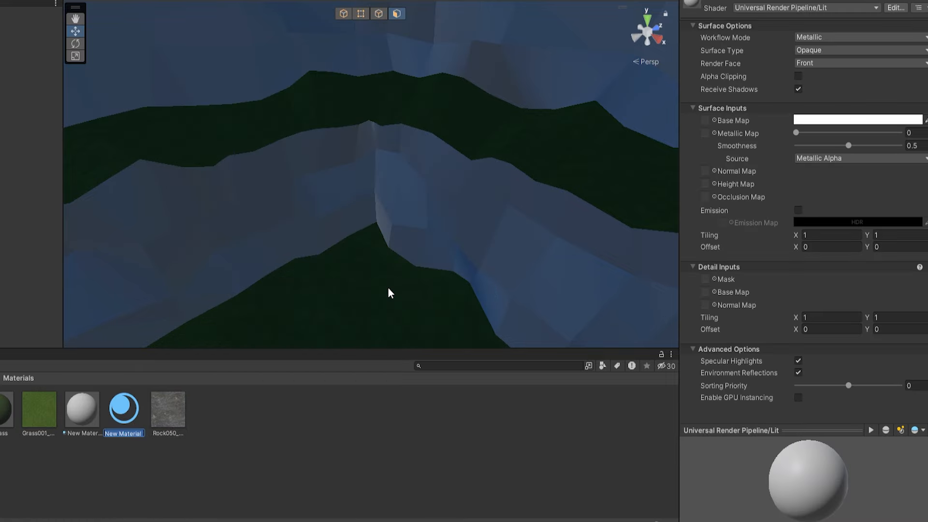
pyautogui.write('Rock')
pyautogui.press('Return')
pyautogui.moveTo(848, 145); pyautogui.dragTo(798, 146)
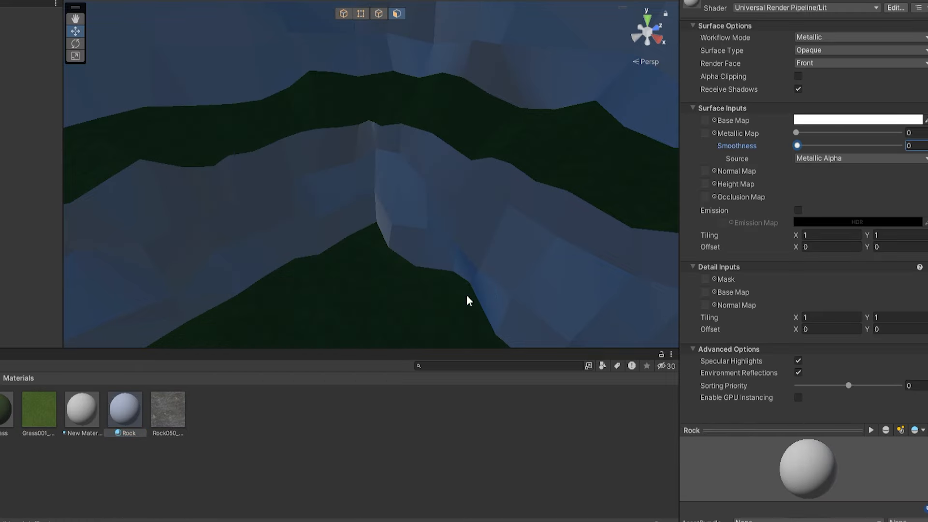
# Step: Assign the Rock050 color texture to the Rock material's base map and apply the material to the walls
pyautogui.moveTo(127, 409); pyautogui.dragTo(288, 220)
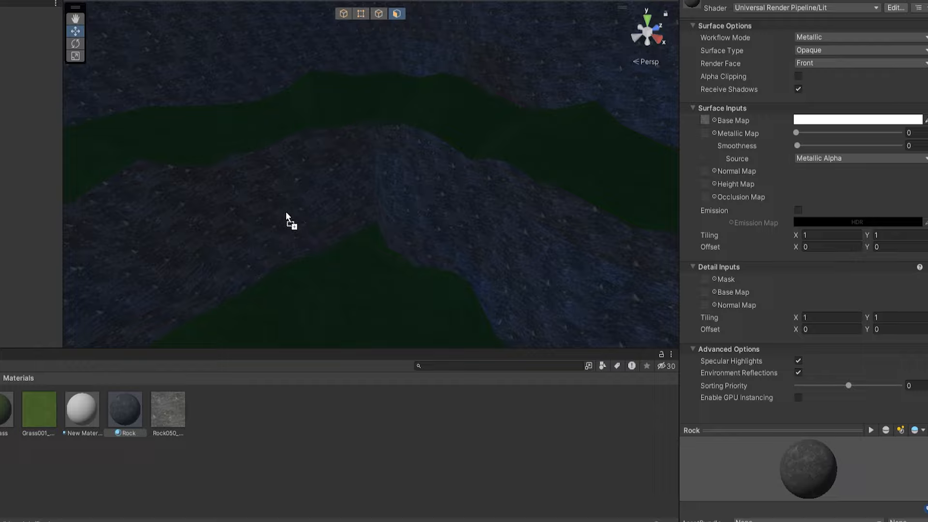
pyautogui.keyDown('alt'); pyautogui.moveTo(375, 228); pyautogui.dragTo(601, 257); pyautogui.keyUp('alt')
pyautogui.keyDown('alt'); pyautogui.moveTo(390, 149); pyautogui.dragTo(503, 186); pyautogui.keyUp('alt')
pyautogui.keyDown('alt'); pyautogui.moveTo(358, 223); pyautogui.dragTo(368, 102); pyautogui.keyUp('alt')
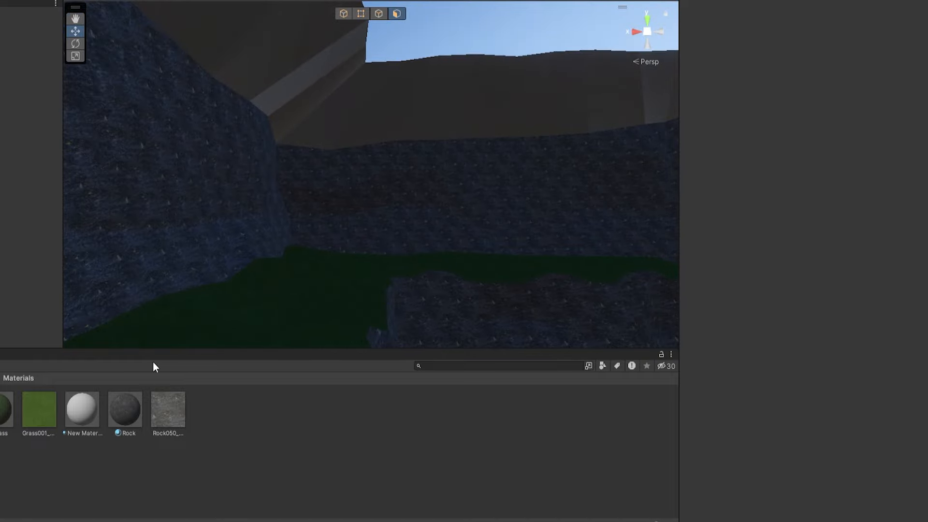
# Step: Duplicate the Rock material as Slippery Walls and apply the copy to the overhanging slippery walls
pyautogui.click(127, 407)
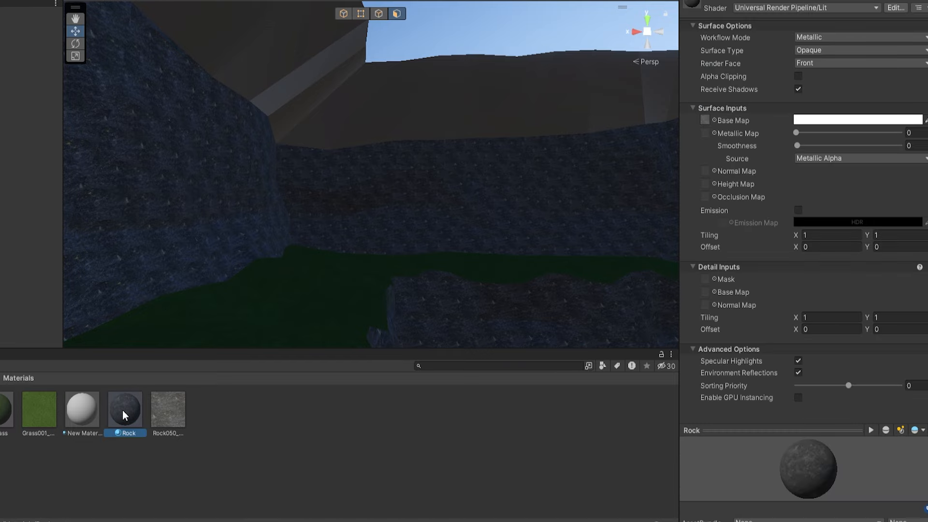
pyautogui.hotkey('ctrl', 'd')
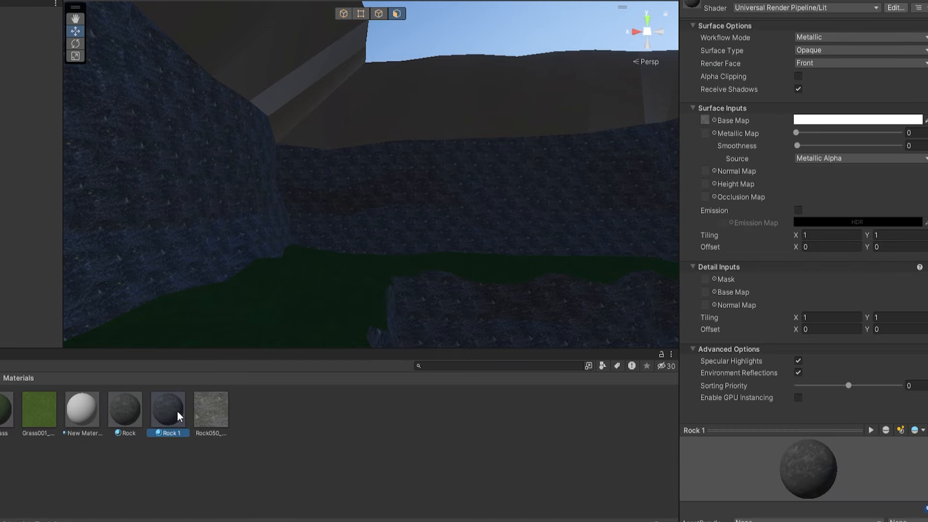
pyautogui.press('F2')
pyautogui.write('Slippery Walls')
pyautogui.press('Return')
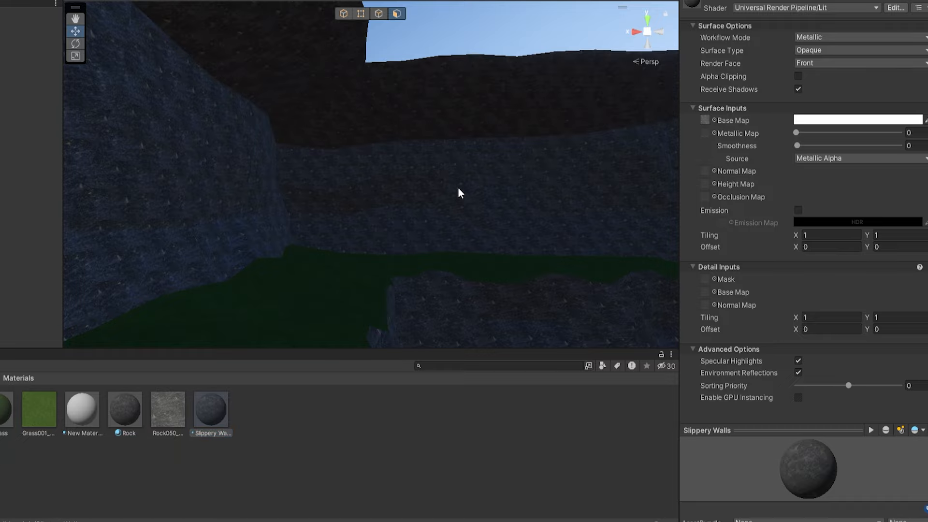
pyautogui.moveTo(457, 187); pyautogui.dragTo(454, 157, button='right')
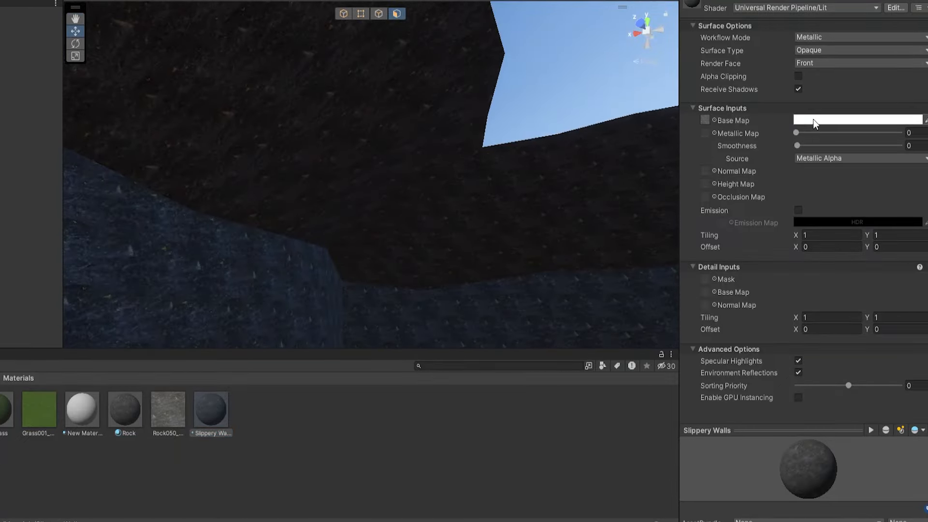
# Step: Tint the Slippery Walls material's base map a darker reddish colour to distinguish it from the plain rock
pyautogui.click(813, 119)
pyautogui.click(895, 185)
pyautogui.moveTo(920, 211)
pyautogui.mouseDown()
pyautogui.moveTo(889, 307)
pyautogui.moveTo(916, 224)
pyautogui.moveTo(811, 165)
pyautogui.moveTo(845, 184)
pyautogui.moveTo(834, 165)
pyautogui.moveTo(884, 141)
pyautogui.moveTo(842, 112)
pyautogui.moveTo(826, 115)
pyautogui.moveTo(845, 177)
pyautogui.mouseUp()
pyautogui.click(923, 109)
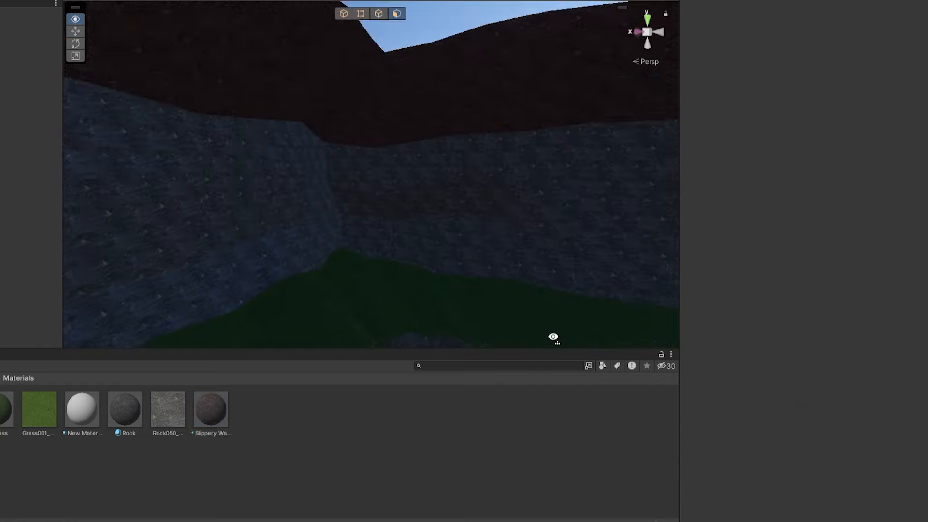
pyautogui.moveTo(553, 335); pyautogui.dragTo(492, 154, button='right')
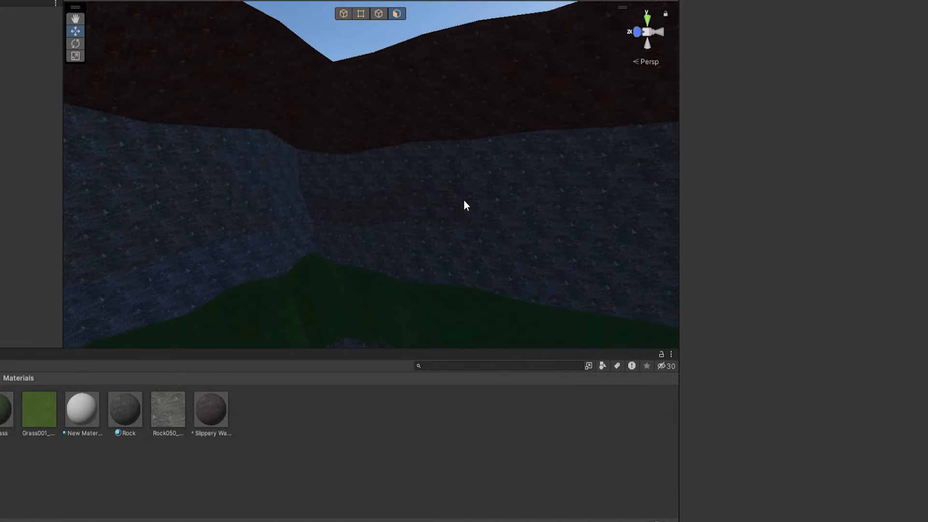
# Step: Select two adjacent faces along the lower edge of the Walls mesh and show the ProBuilder tools
pyautogui.moveTo(451, 197); pyautogui.dragTo(573, 322, button='right')
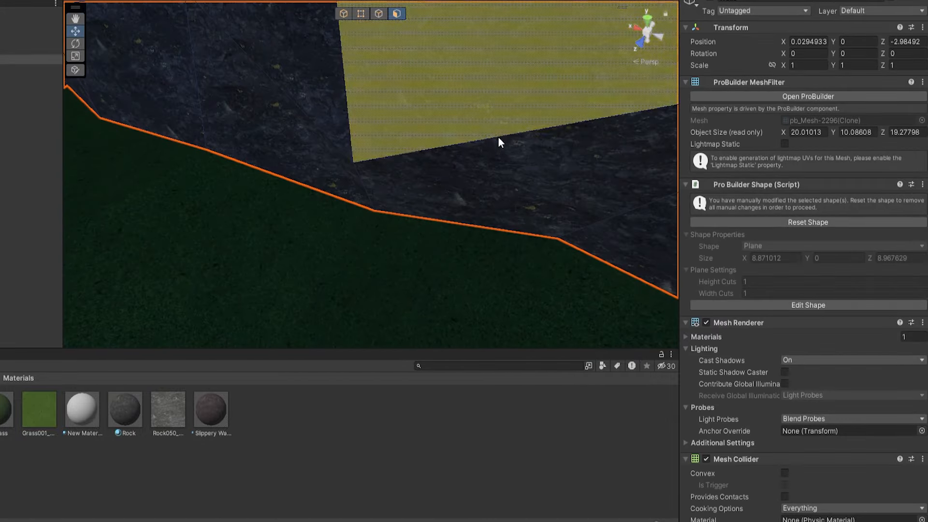
pyautogui.moveTo(498, 137); pyautogui.dragTo(564, 126, button='right')
pyautogui.moveTo(563, 126); pyautogui.dragTo(642, 127, button='right')
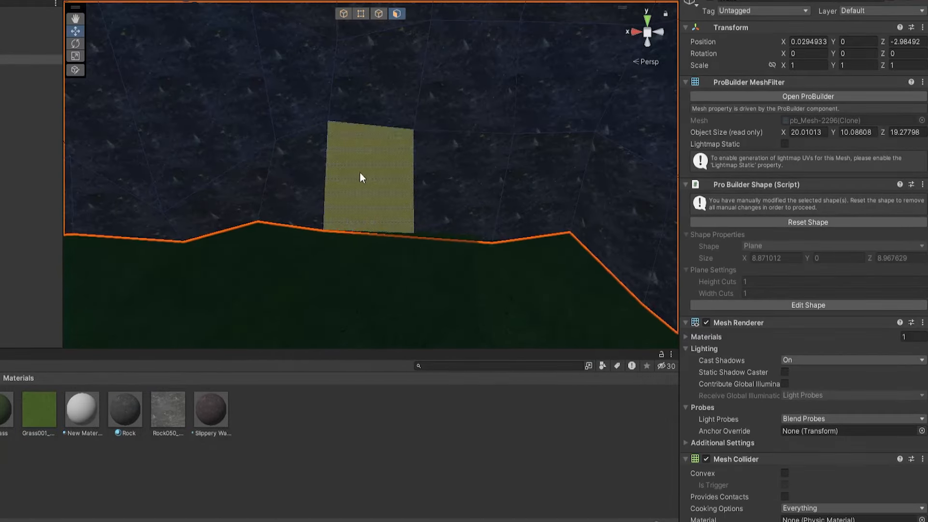
pyautogui.moveTo(360, 174); pyautogui.dragTo(322, 174, button='right')
pyautogui.moveTo(416, 182); pyautogui.dragTo(389, 182, button='right')
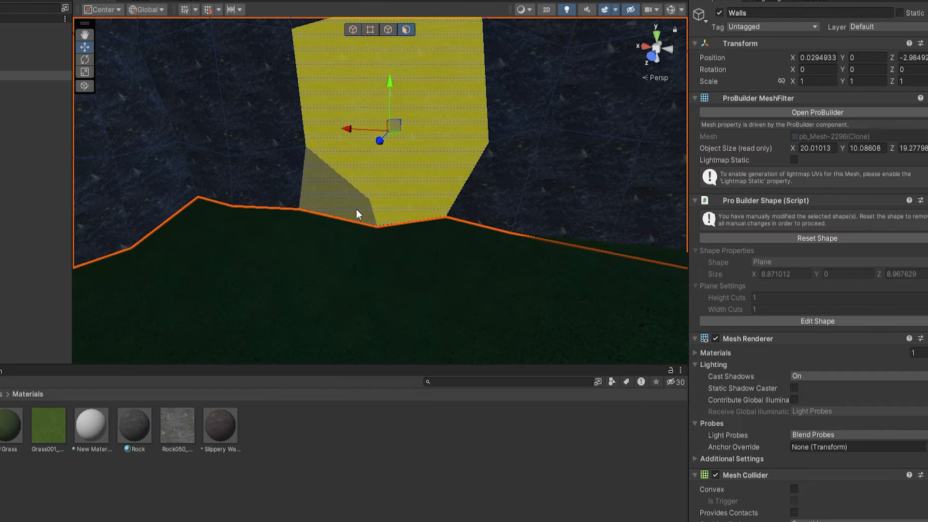
pyautogui.moveTo(356, 210); pyautogui.dragTo(643, 166, button='right')
pyautogui.click(476, 212)
pyautogui.moveTo(476, 213)
pyautogui.mouseDown(button='right')
pyautogui.moveTo(499, 213)
pyautogui.moveTo(471, 200)
pyautogui.mouseUp(button='right')
pyautogui.click(471, 200)
pyautogui.scroll(5, 477, 201)
pyautogui.click(387, 202)
pyautogui.scroll(-3, 411, 196)
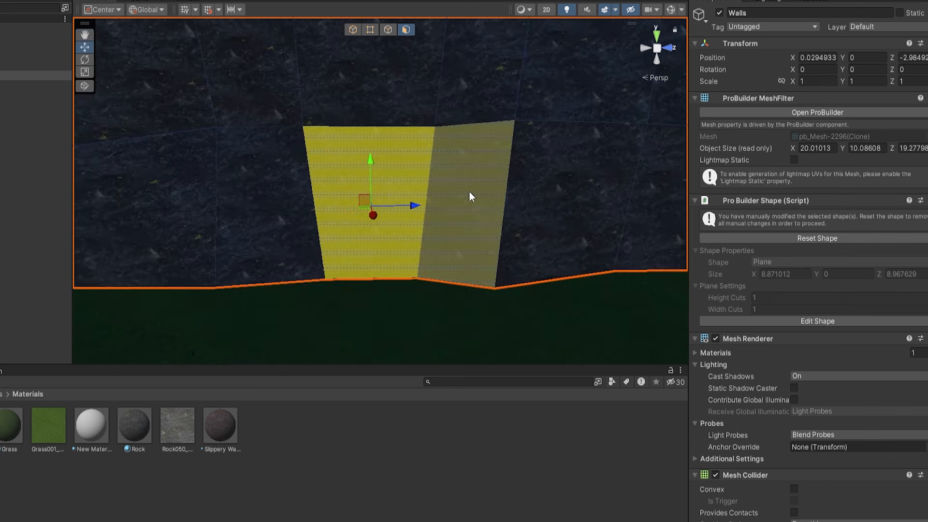
pyautogui.keyDown('shift'); pyautogui.click(462, 189); pyautogui.keyUp('shift')
pyautogui.click(800, 3)
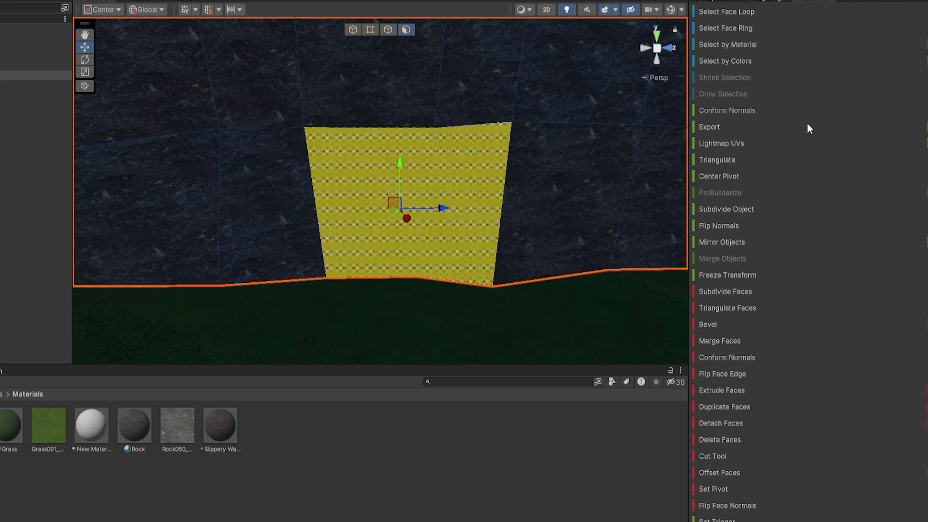
# Step: Select three adjacent faces along the lower edge of the Walls mesh and merge them into one face
pyautogui.keyDown('alt'); pyautogui.moveTo(655, 349); pyautogui.dragTo(375, 170); pyautogui.keyUp('alt')
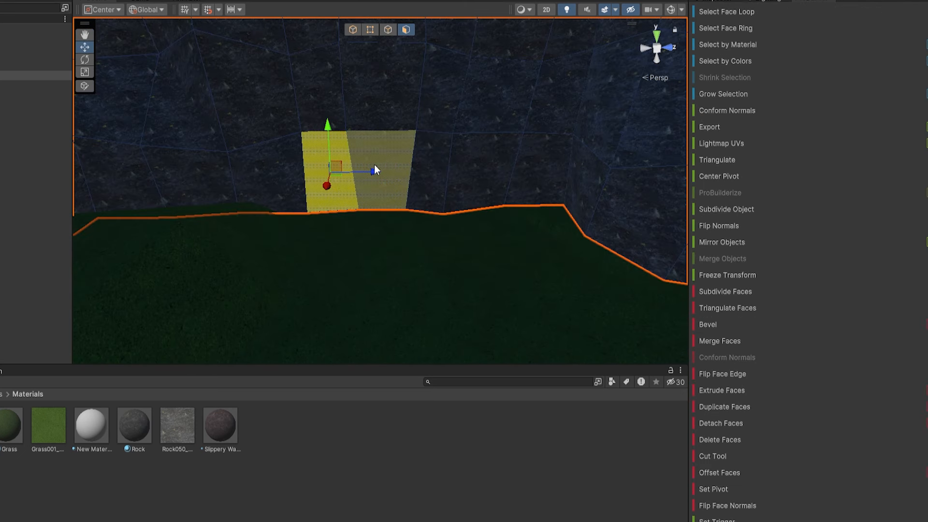
pyautogui.keyDown('shift'); pyautogui.click(399, 149); pyautogui.keyUp('shift')
pyautogui.keyDown('shift'); pyautogui.click(437, 145); pyautogui.keyUp('shift')
pyautogui.moveTo(462, 164)
pyautogui.mouseDown(button='right')
pyautogui.moveTo(468, 174)
pyautogui.moveTo(448, 174)
pyautogui.moveTo(452, 154)
pyautogui.mouseUp(button='right')
pyautogui.press('s')
pyautogui.press('w')
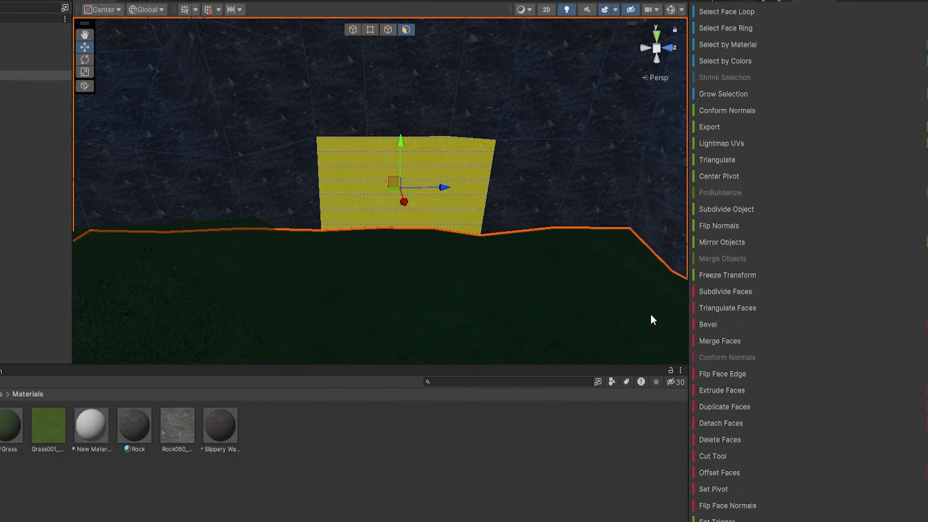
pyautogui.click(476, 296)
pyautogui.click(446, 209)
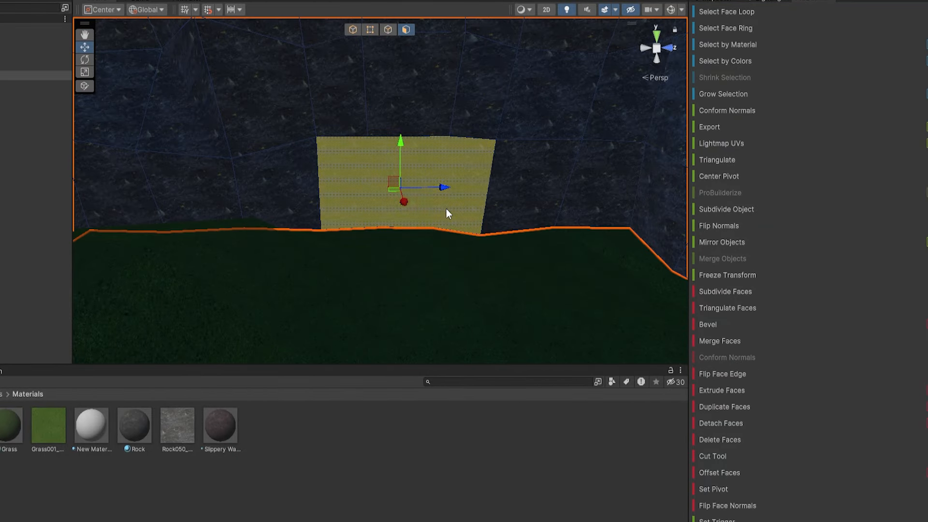
# Step: Select the wide merged face along the lower edge of the Walls mesh and extrude it
pyautogui.keyDown('shift'); pyautogui.click(253, 286); pyautogui.keyUp('shift')
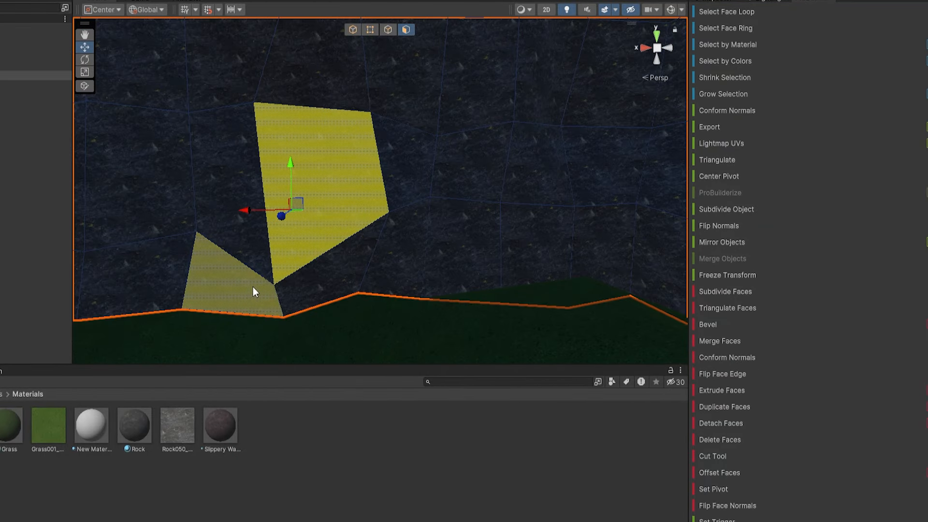
pyautogui.keyDown('shift'); pyautogui.click(329, 271); pyautogui.keyUp('shift')
pyautogui.keyDown('shift'); pyautogui.click(250, 233); pyautogui.keyUp('shift')
pyautogui.press('f')
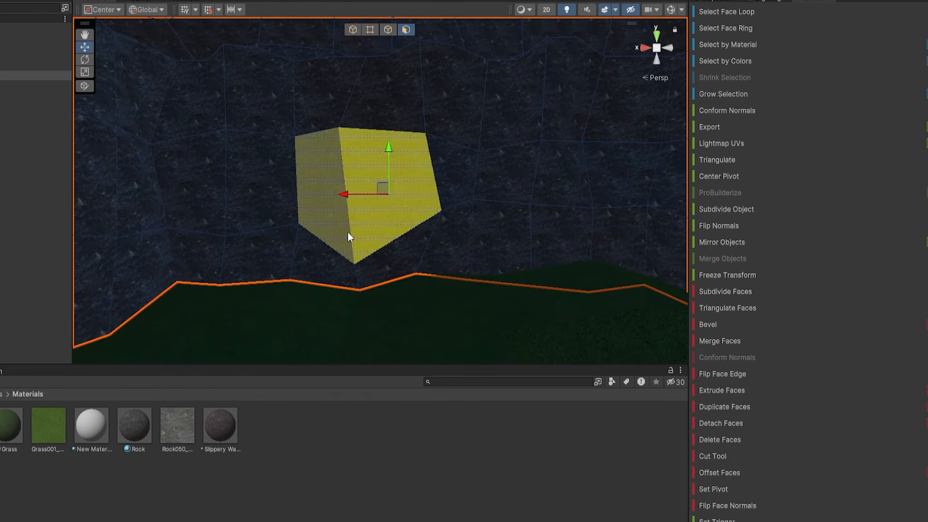
pyautogui.click(421, 191)
pyautogui.moveTo(395, 212); pyautogui.dragTo(584, 234, button='right')
pyautogui.click(498, 253)
pyautogui.moveTo(575, 306); pyautogui.dragTo(499, 276, button='right')
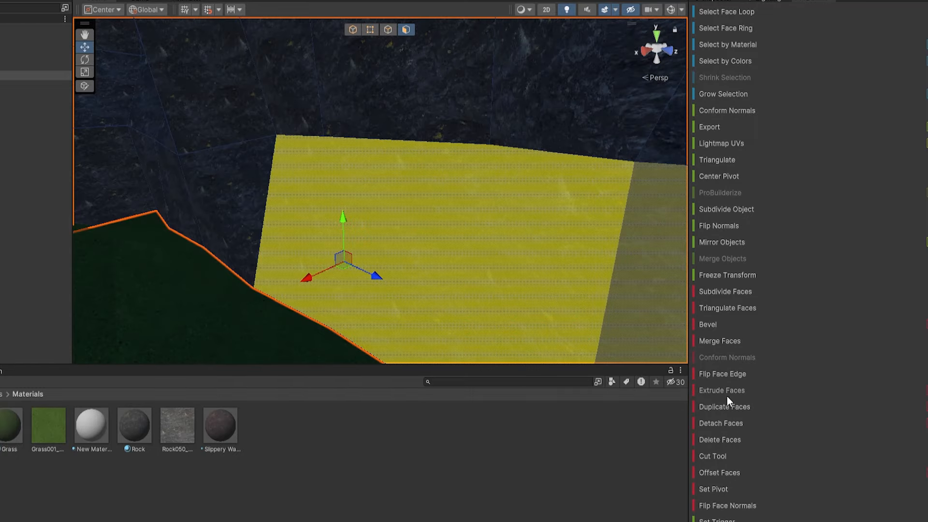
pyautogui.click(726, 393)
# Step: Pull the extruded wall face far outward through the wall to form a long tunnel
pyautogui.moveTo(484, 276); pyautogui.dragTo(435, 306, button='right')
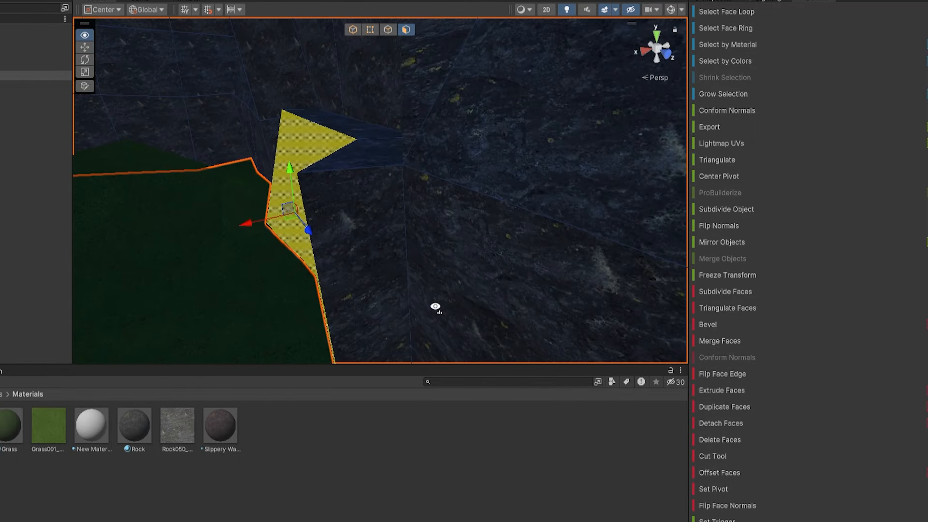
pyautogui.moveTo(286, 217); pyautogui.dragTo(428, 167)
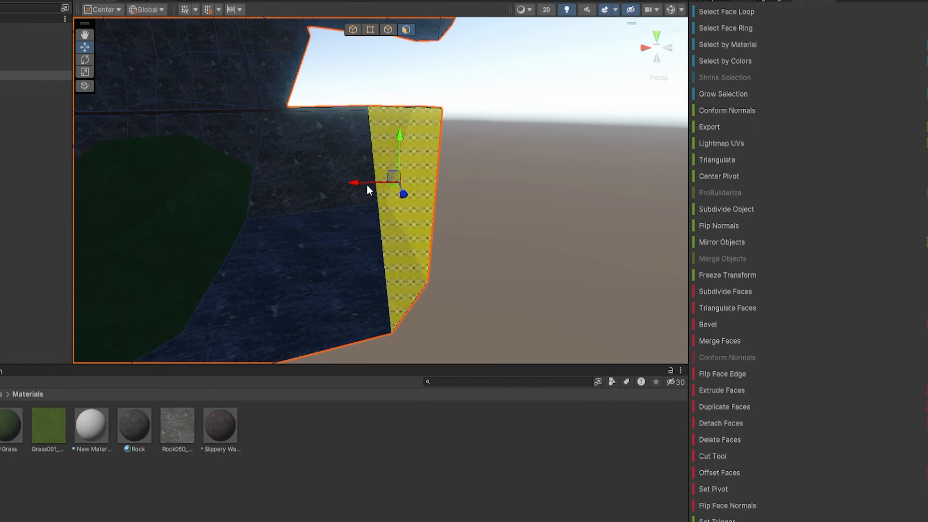
pyautogui.moveTo(366, 184); pyautogui.dragTo(385, 185)
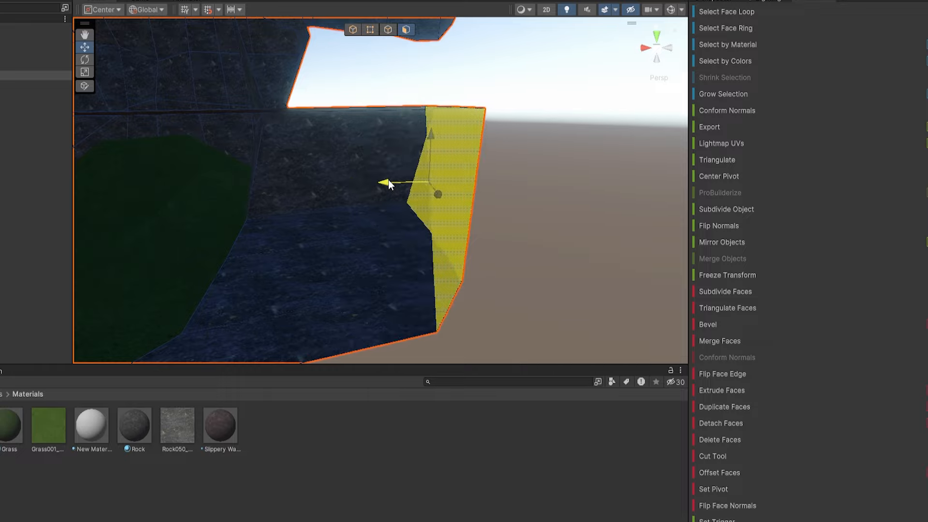
pyautogui.moveTo(386, 185); pyautogui.dragTo(368, 170, button='right')
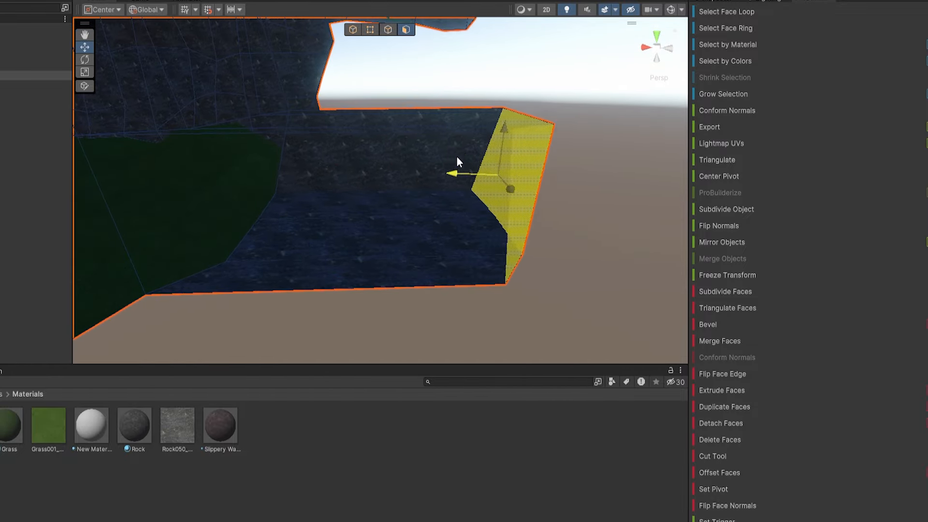
pyautogui.moveTo(456, 161); pyautogui.dragTo(491, 182, button='right')
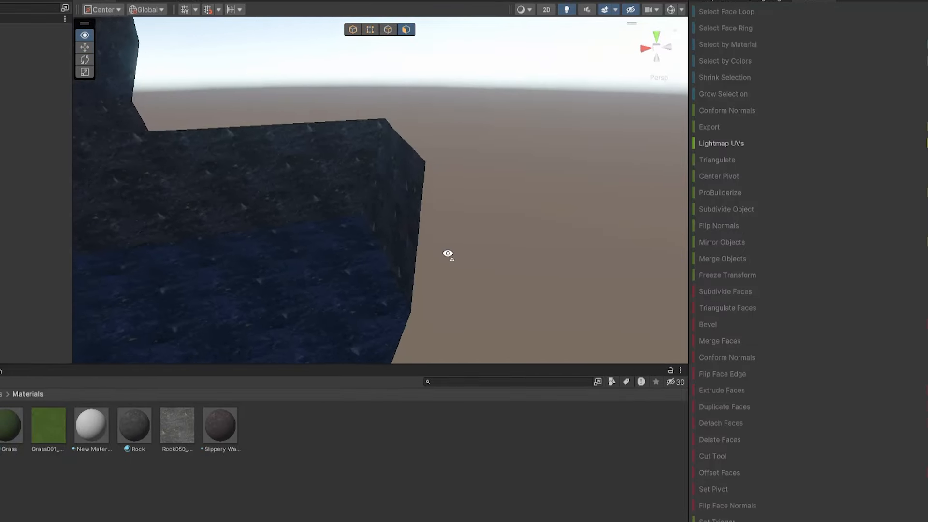
# Step: Select the tunnel's end face and check the Extrude Faces options without applying them
pyautogui.moveTo(448, 254); pyautogui.dragTo(432, 189, button='right')
pyautogui.click(432, 190)
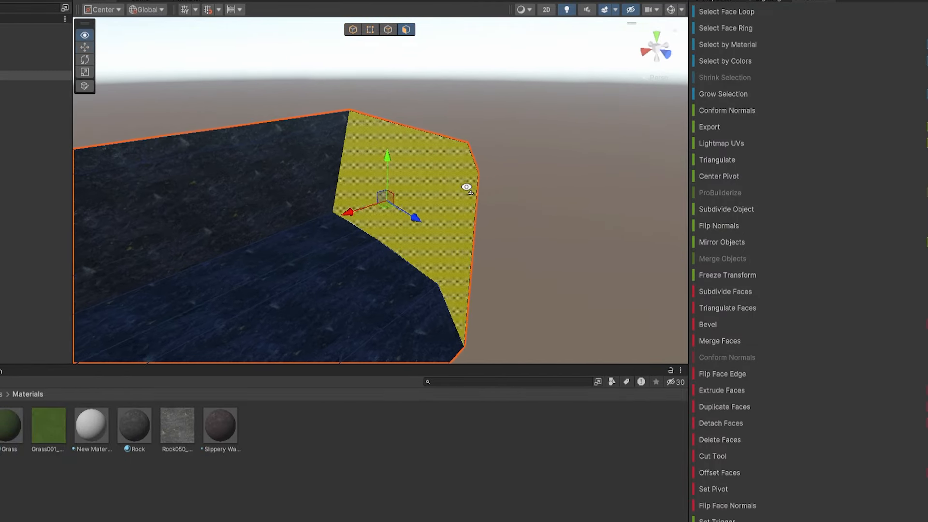
pyautogui.click(916, 391)
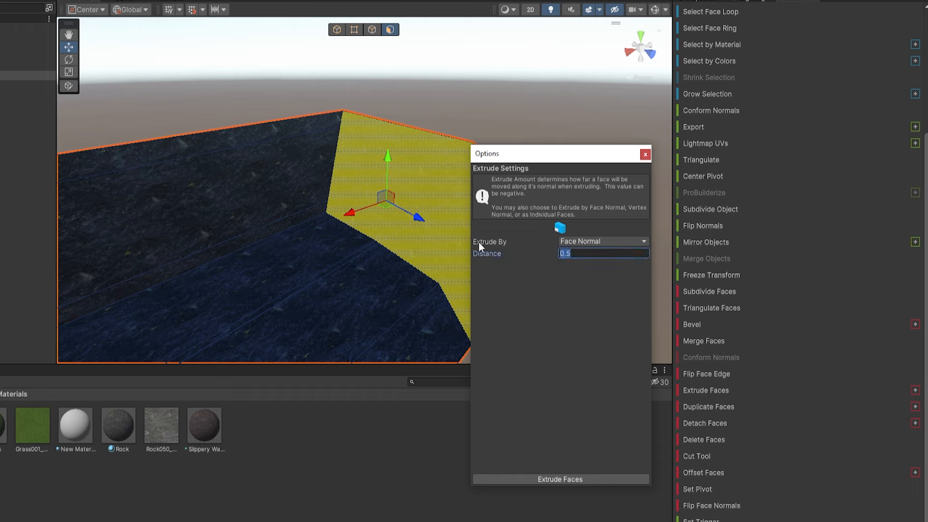
pyautogui.click(645, 154)
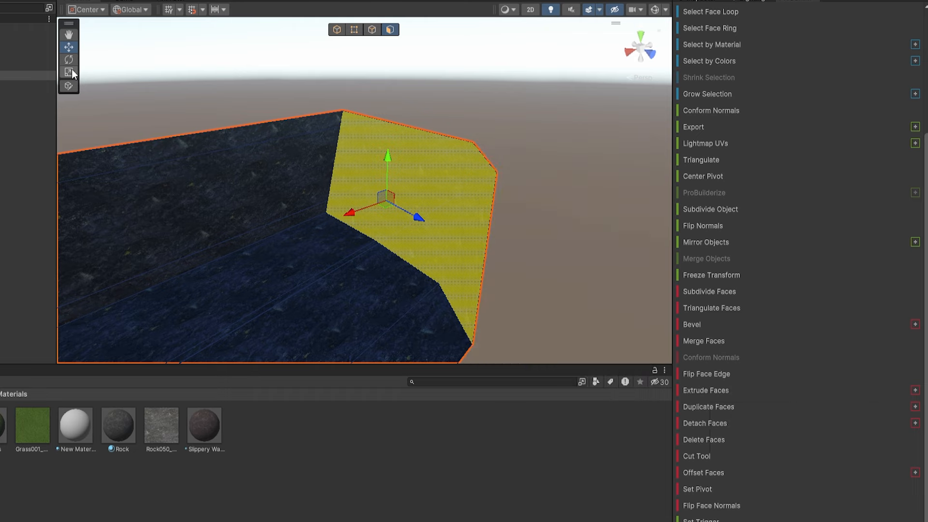
# Step: Undo the trial move of the tunnel's end face, and raise that face well above the tunnel
pyautogui.keyDown('shift'); pyautogui.moveTo(375, 213); pyautogui.dragTo(320, 193); pyautogui.keyUp('shift')
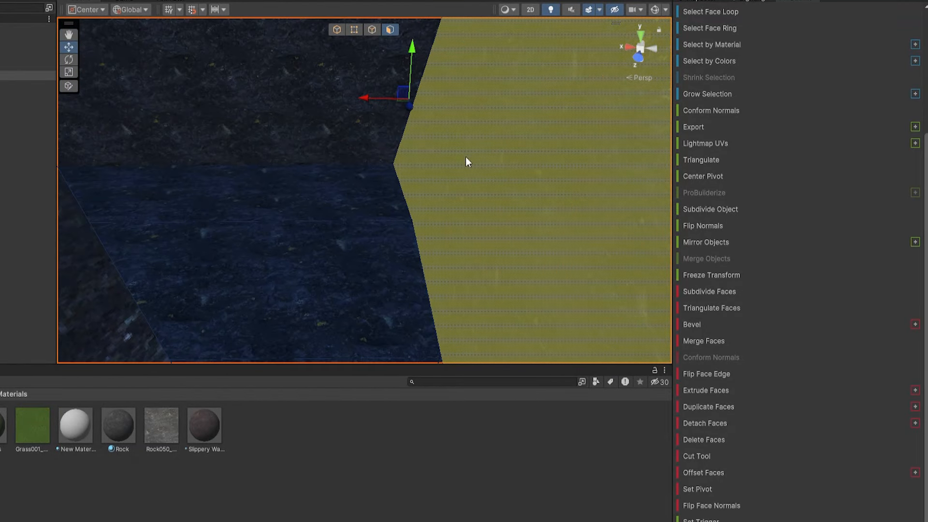
pyautogui.hotkey('ctrl', 'z')
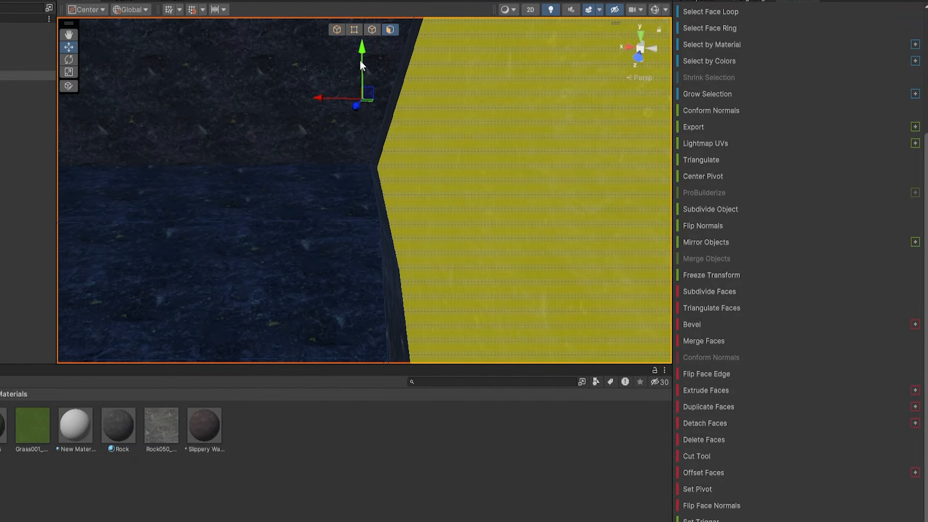
pyautogui.moveTo(360, 65); pyautogui.dragTo(362, 2)
pyautogui.keyDown('alt'); pyautogui.moveTo(566, 184); pyautogui.dragTo(609, 314); pyautogui.keyUp('alt')
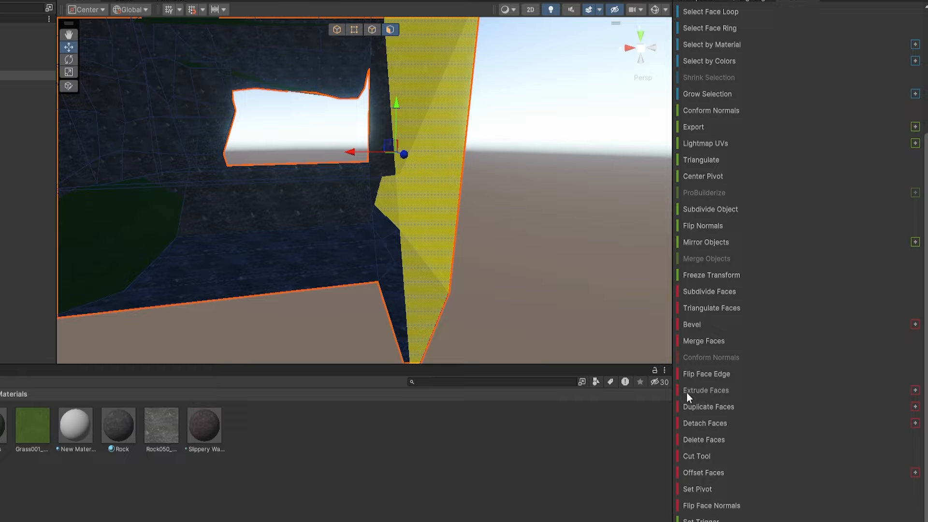
pyautogui.keyDown('alt'); pyautogui.moveTo(442, 190); pyautogui.dragTo(290, 227); pyautogui.keyUp('alt')
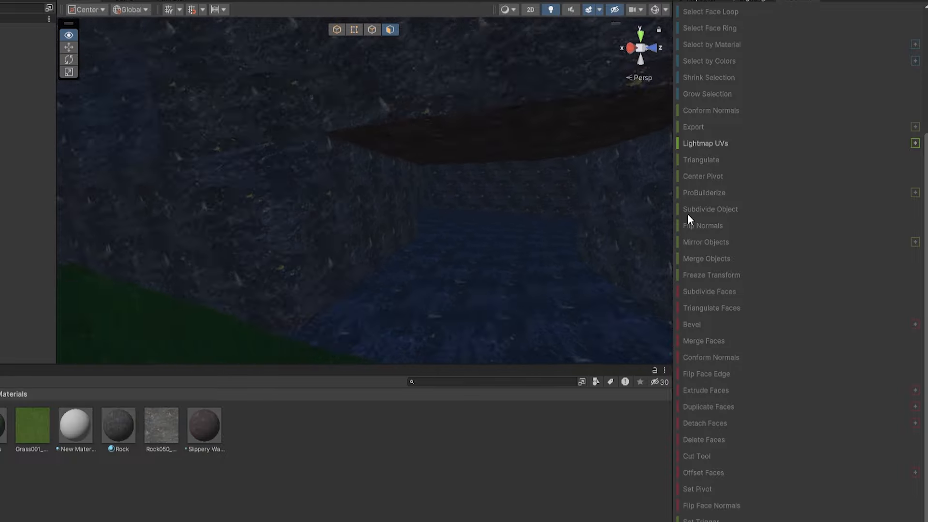
# Step: Select two adjoining faces inside the tunnel and delete them
pyautogui.keyDown('alt'); pyautogui.moveTo(377, 203); pyautogui.dragTo(553, 158); pyautogui.keyUp('alt')
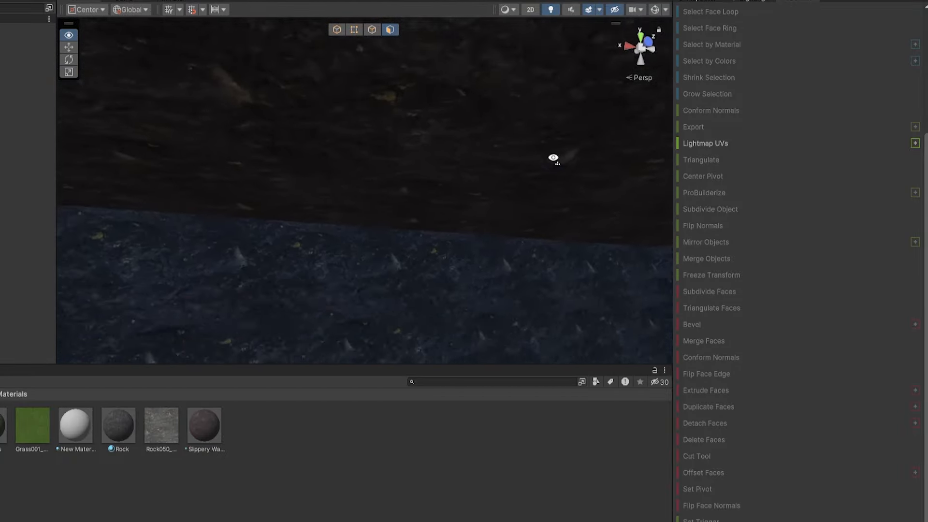
pyautogui.moveTo(553, 158); pyautogui.dragTo(411, 227, button='right')
pyautogui.click(493, 156)
pyautogui.keyDown('shift'); pyautogui.click(381, 136); pyautogui.keyUp('shift')
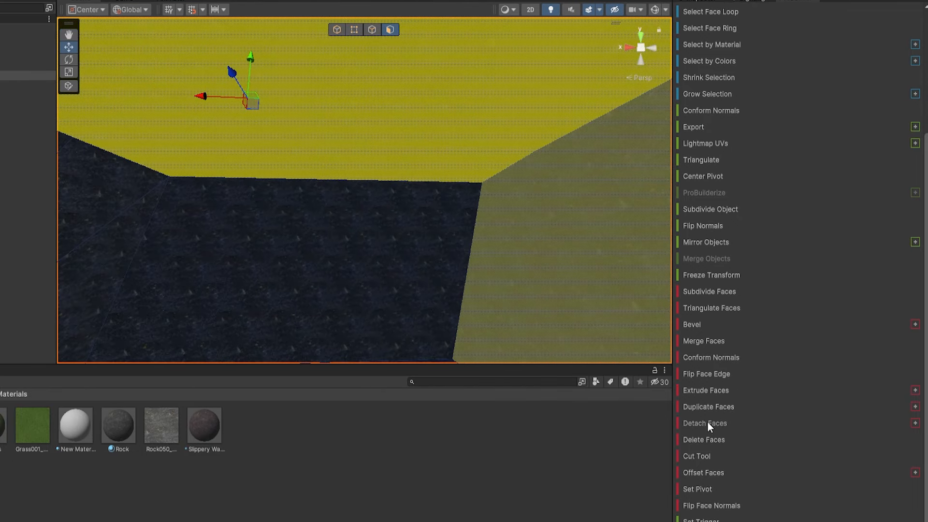
pyautogui.click(700, 438)
# Step: Examine the pit, tunnel and surrounding walls from several viewpoints, with scene lighting off and on
pyautogui.click(498, 151)
pyautogui.moveTo(498, 151); pyautogui.dragTo(538, 165, button='right')
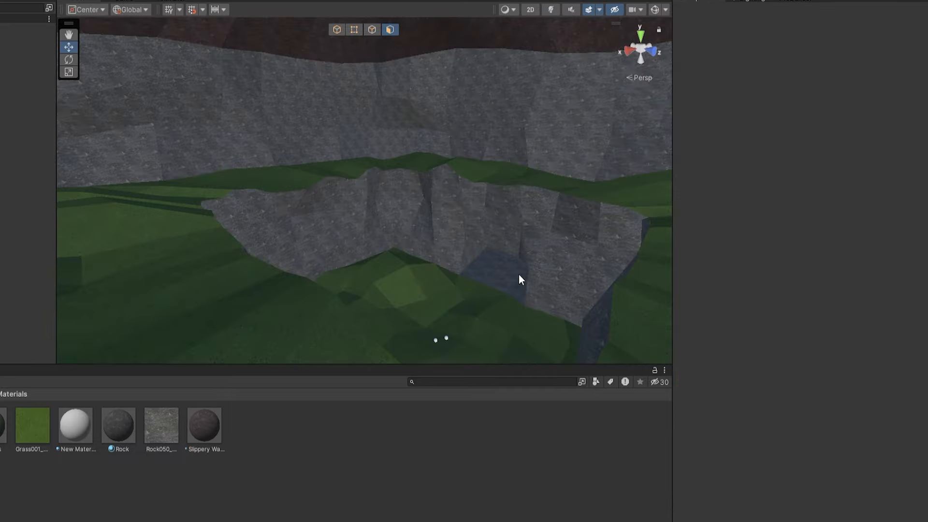
pyautogui.moveTo(521, 280); pyautogui.dragTo(513, 285, button='right')
pyautogui.moveTo(488, 143); pyautogui.dragTo(456, 68, button='right')
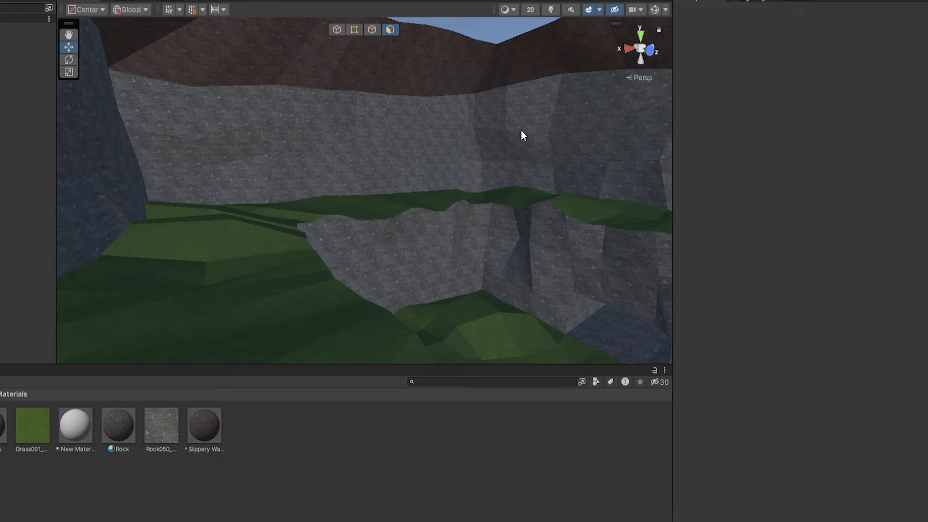
pyautogui.moveTo(512, 150); pyautogui.dragTo(469, 124, button='right')
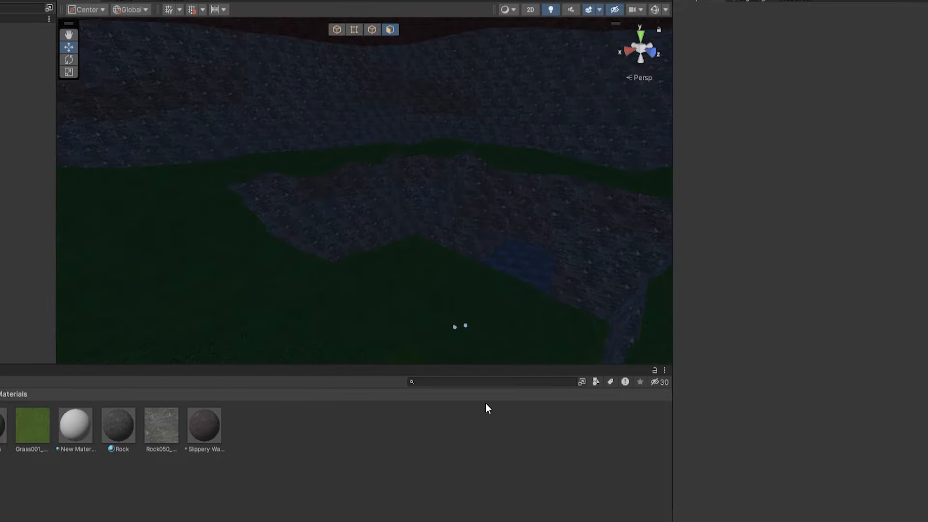
pyautogui.moveTo(387, 210); pyautogui.dragTo(396, 182, button='right')
pyautogui.moveTo(472, 109); pyautogui.dragTo(480, 88, button='right')
pyautogui.moveTo(442, 192); pyautogui.dragTo(495, 222, button='right')
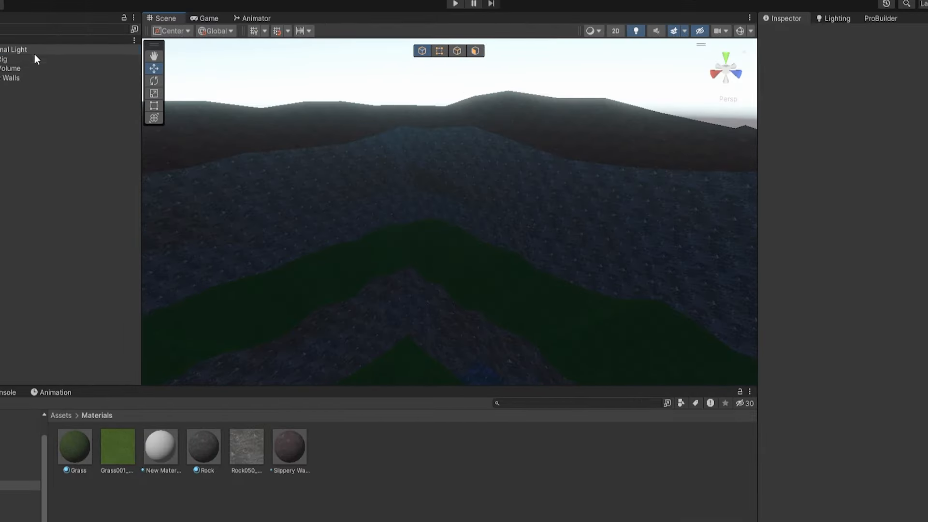
# Step: Select and frame the Directional Light, and raise it high above the map
pyautogui.doubleClick(34, 54)
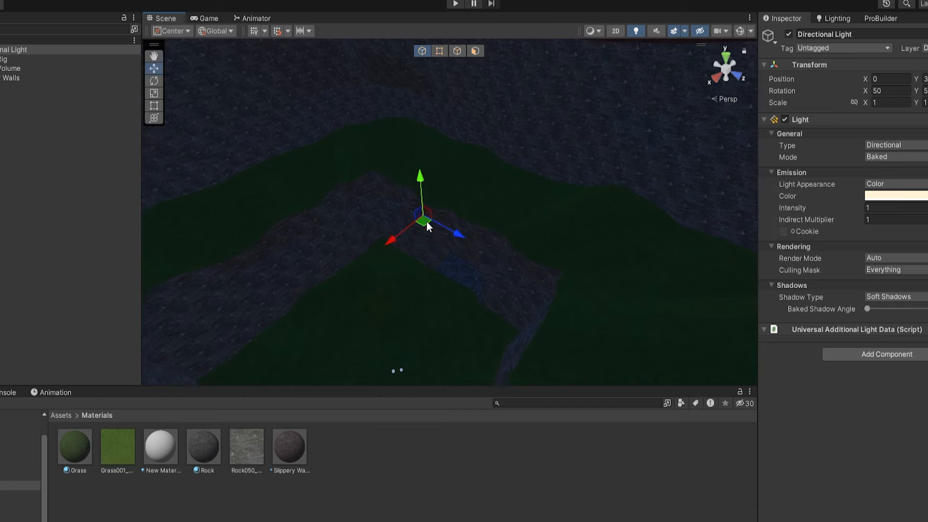
pyautogui.moveTo(420, 194); pyautogui.dragTo(417, 162, button='right')
pyautogui.moveTo(479, 133); pyautogui.dragTo(486, 30)
pyautogui.press('s')
pyautogui.moveTo(508, 196); pyautogui.dragTo(517, 150, button='right')
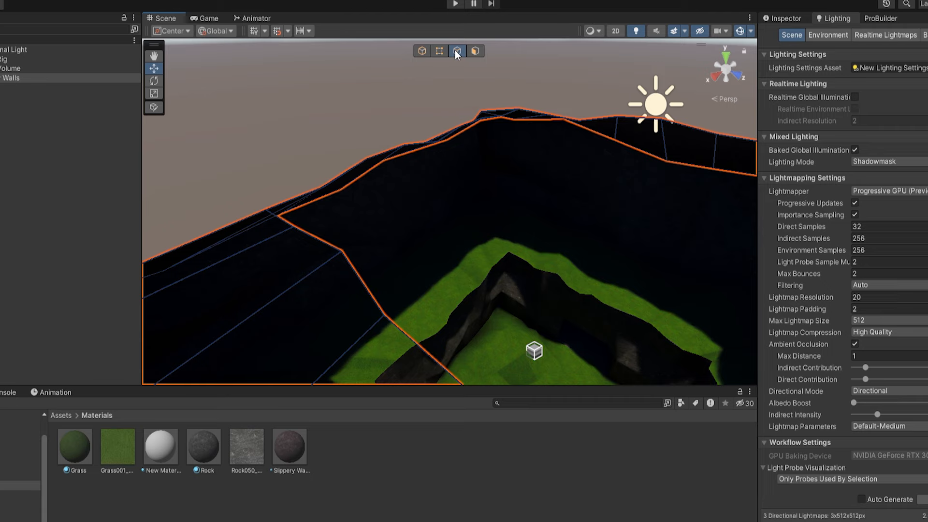
# Step: Select the edges around the upper rim of the Slippery Walls and scale the loop outward to widen the opening
pyautogui.scroll(5, 569, 188)
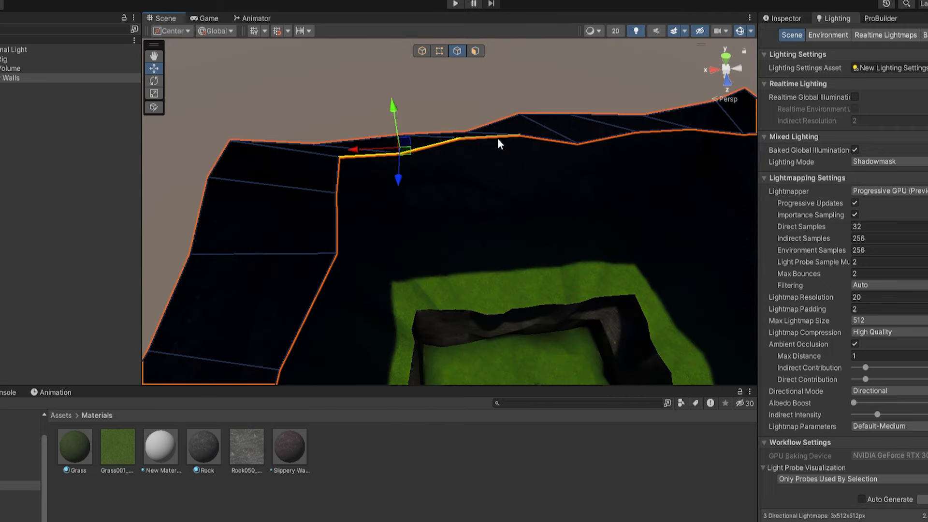
pyautogui.keyDown('shift'); pyautogui.click(498, 137); pyautogui.keyUp('shift')
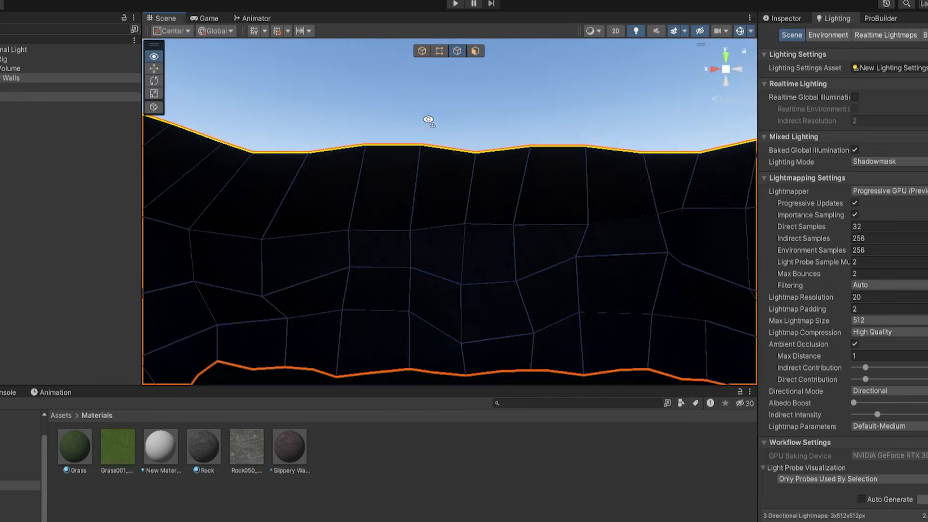
pyautogui.moveTo(428, 120); pyautogui.dragTo(452, 189, button='right')
pyautogui.scroll(-5, 452, 189)
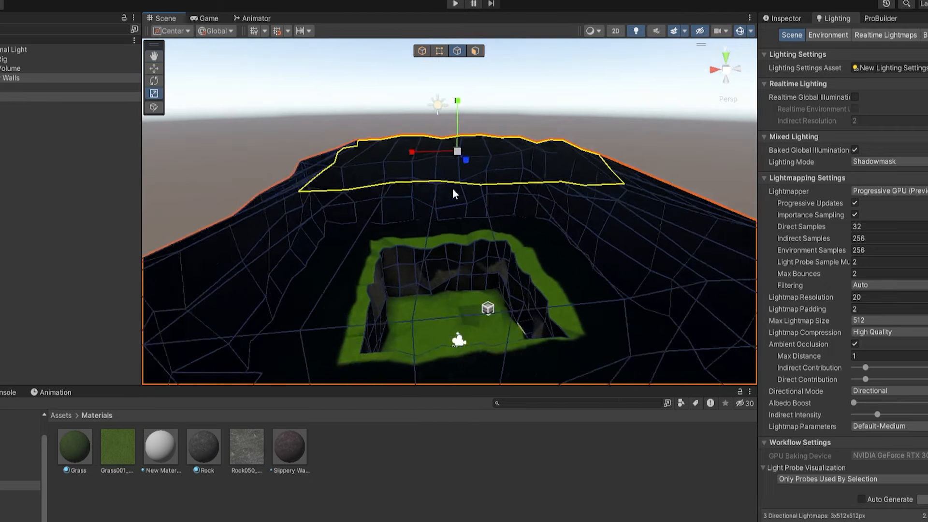
pyautogui.moveTo(455, 164); pyautogui.dragTo(481, 165)
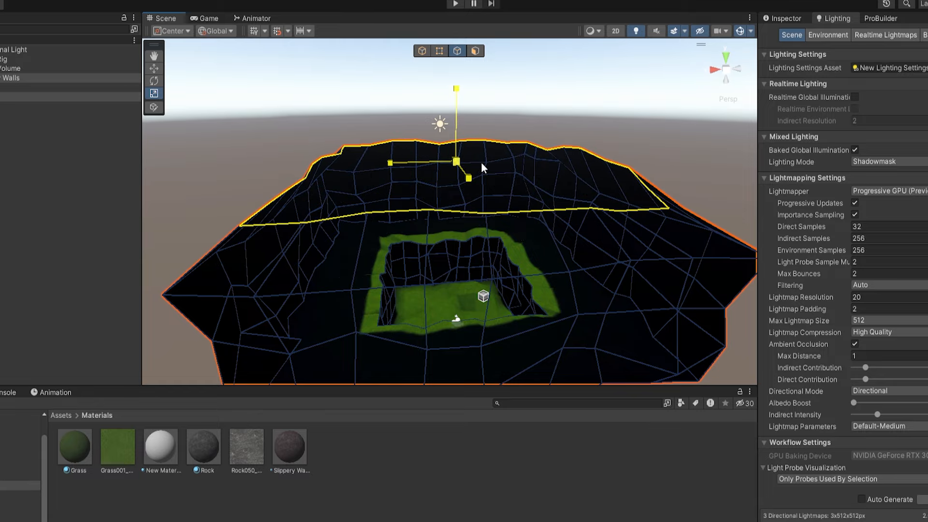
pyautogui.click(160, 69)
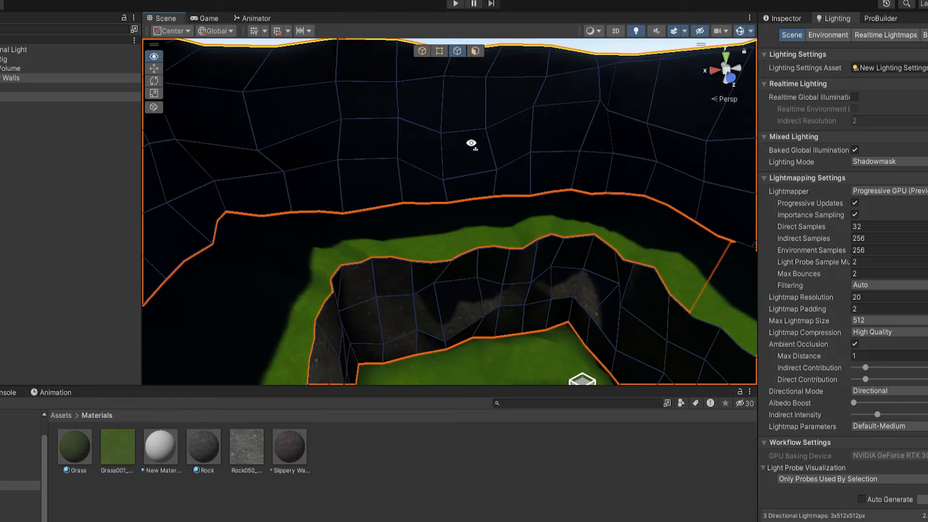
pyautogui.moveTo(472, 145); pyautogui.dragTo(515, 114, button='right')
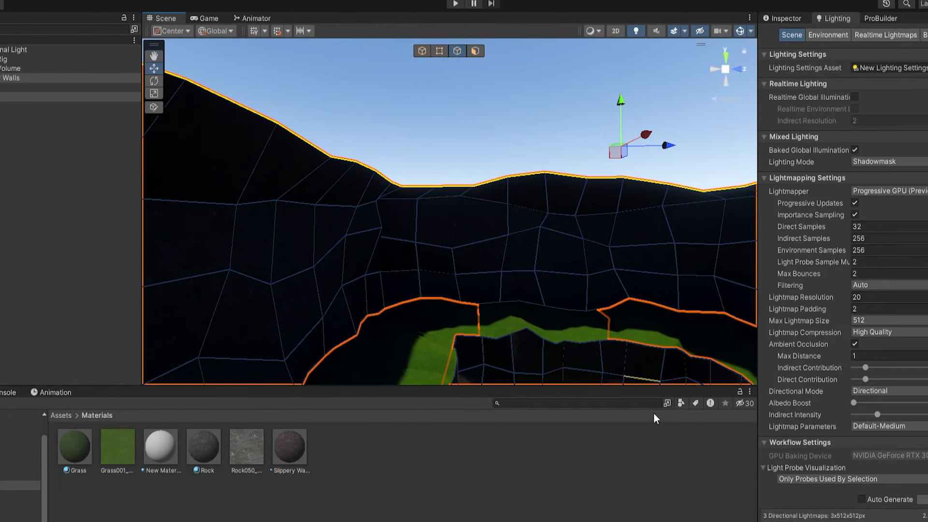
# Step: Select and frame the Directional Light, and generate the scene's baked lighting
pyautogui.click(474, 341)
pyautogui.click(28, 49)
pyautogui.doubleClick(27, 48)
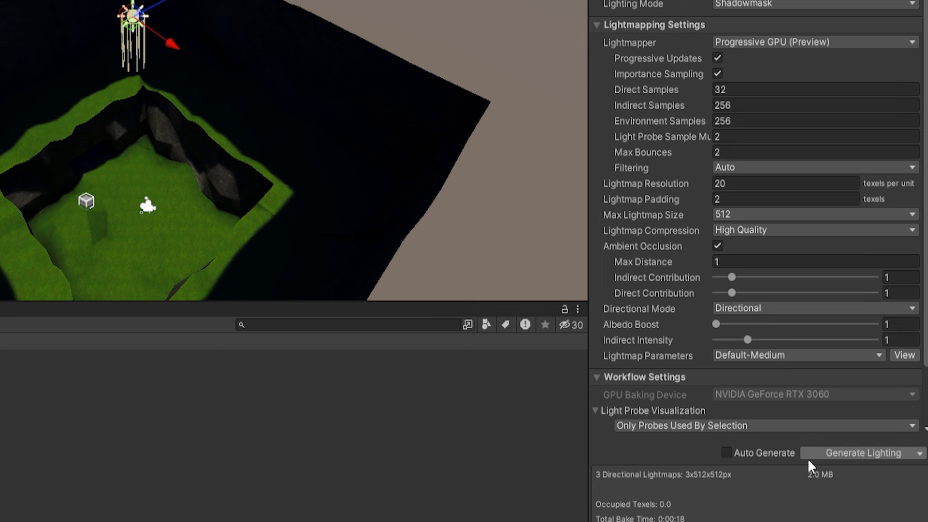
pyautogui.click(810, 457)
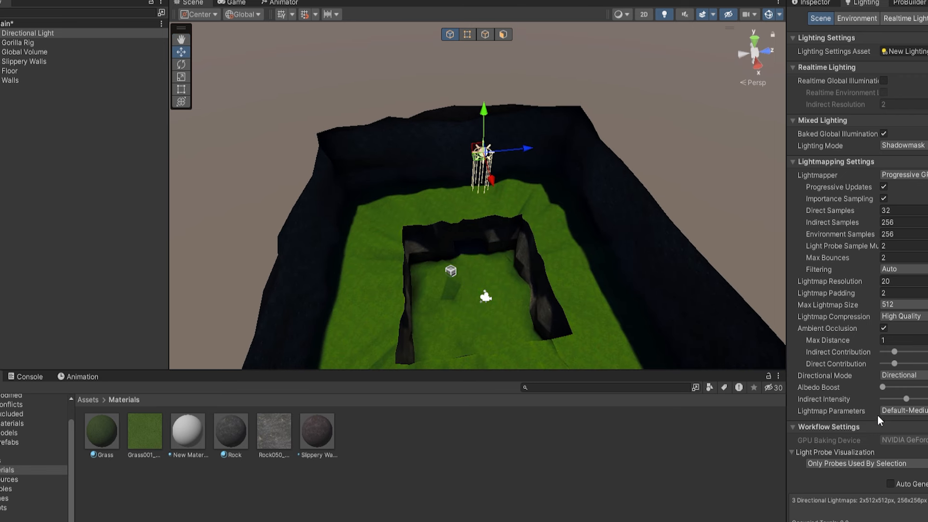
# Step: Inspect the baked lighting across the pit, floor and walls, comparing it with scene lighting and the Global Volume turned off
pyautogui.scroll(-2, 878, 421)
pyautogui.keyDown('alt'); pyautogui.moveTo(532, 266); pyautogui.dragTo(624, 264); pyautogui.keyUp('alt')
pyautogui.moveTo(473, 140); pyautogui.dragTo(596, 121)
pyautogui.press('e')
pyautogui.press('w')
pyautogui.press('w')
pyautogui.moveTo(605, 121); pyautogui.dragTo(627, 262, button='right')
pyautogui.scroll(-5, 627, 262)
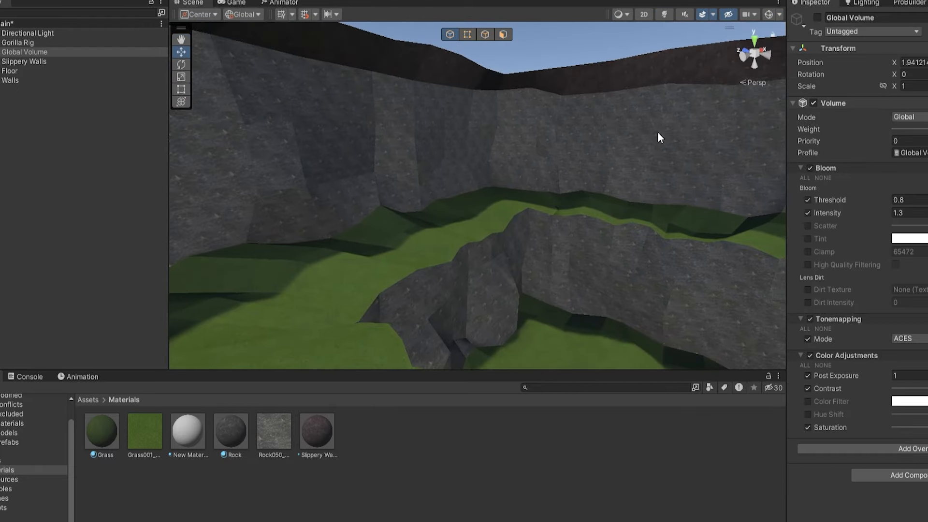
pyautogui.moveTo(659, 138); pyautogui.dragTo(710, 232, button='right')
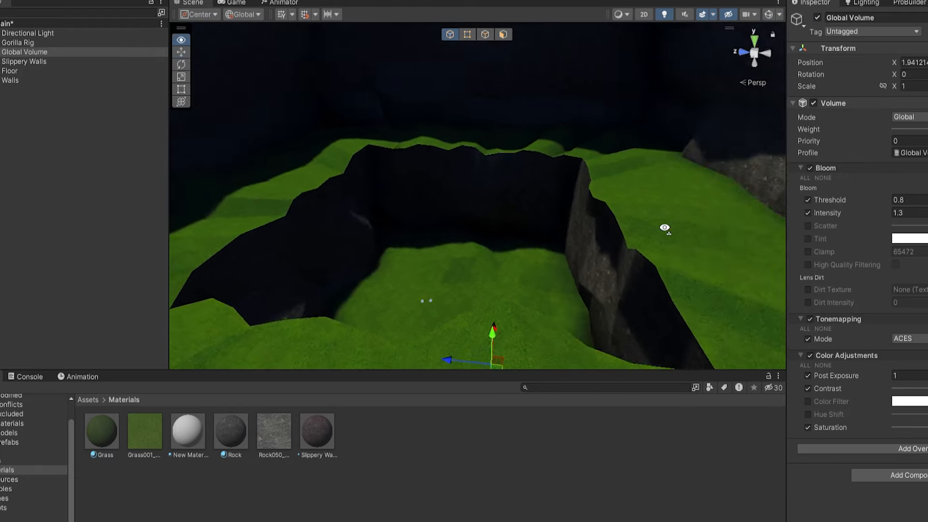
pyautogui.moveTo(665, 227); pyautogui.dragTo(620, 195, button='right')
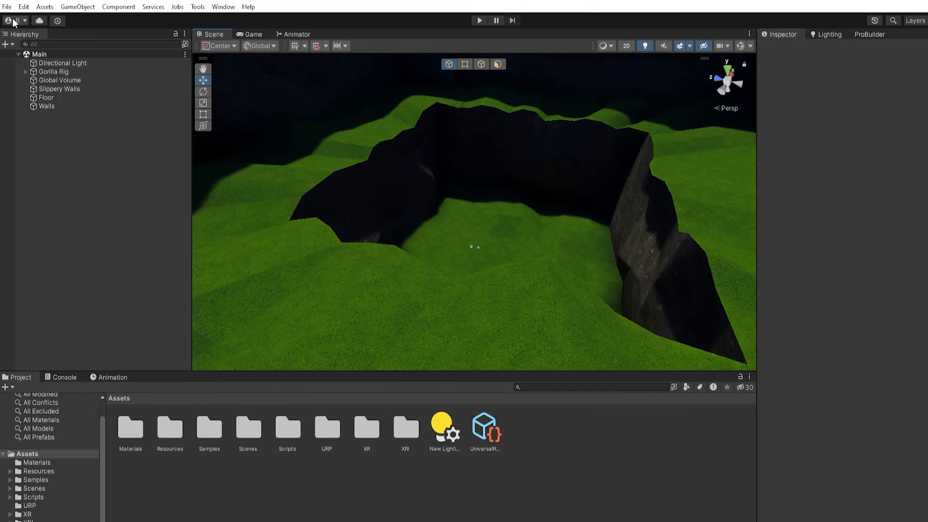
# Step: Save the Main scene
pyautogui.click(7, 6)
pyautogui.click(29, 58)
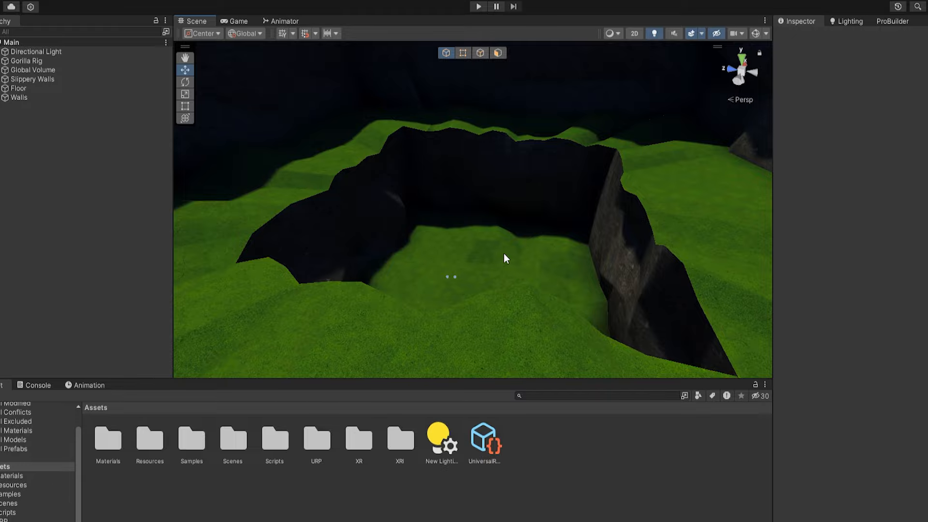
pyautogui.moveTo(504, 253); pyautogui.dragTo(466, 234, button='right')
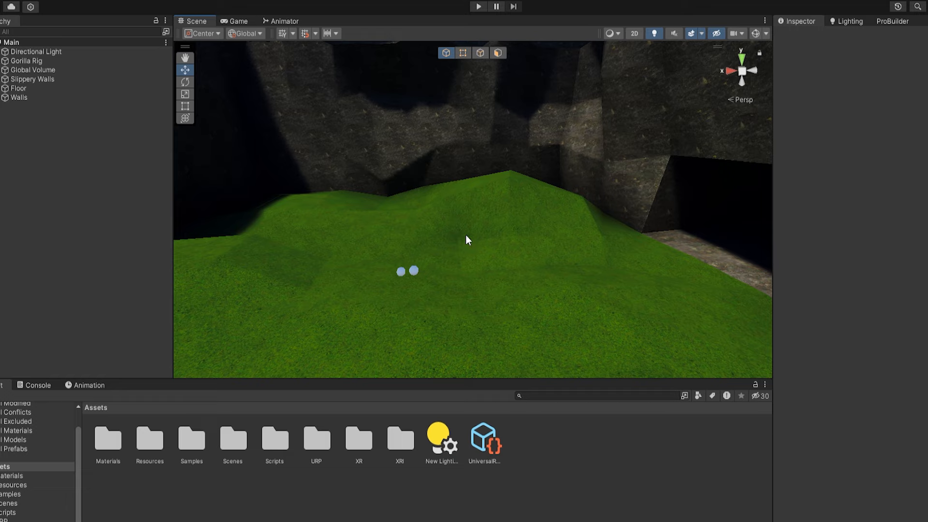